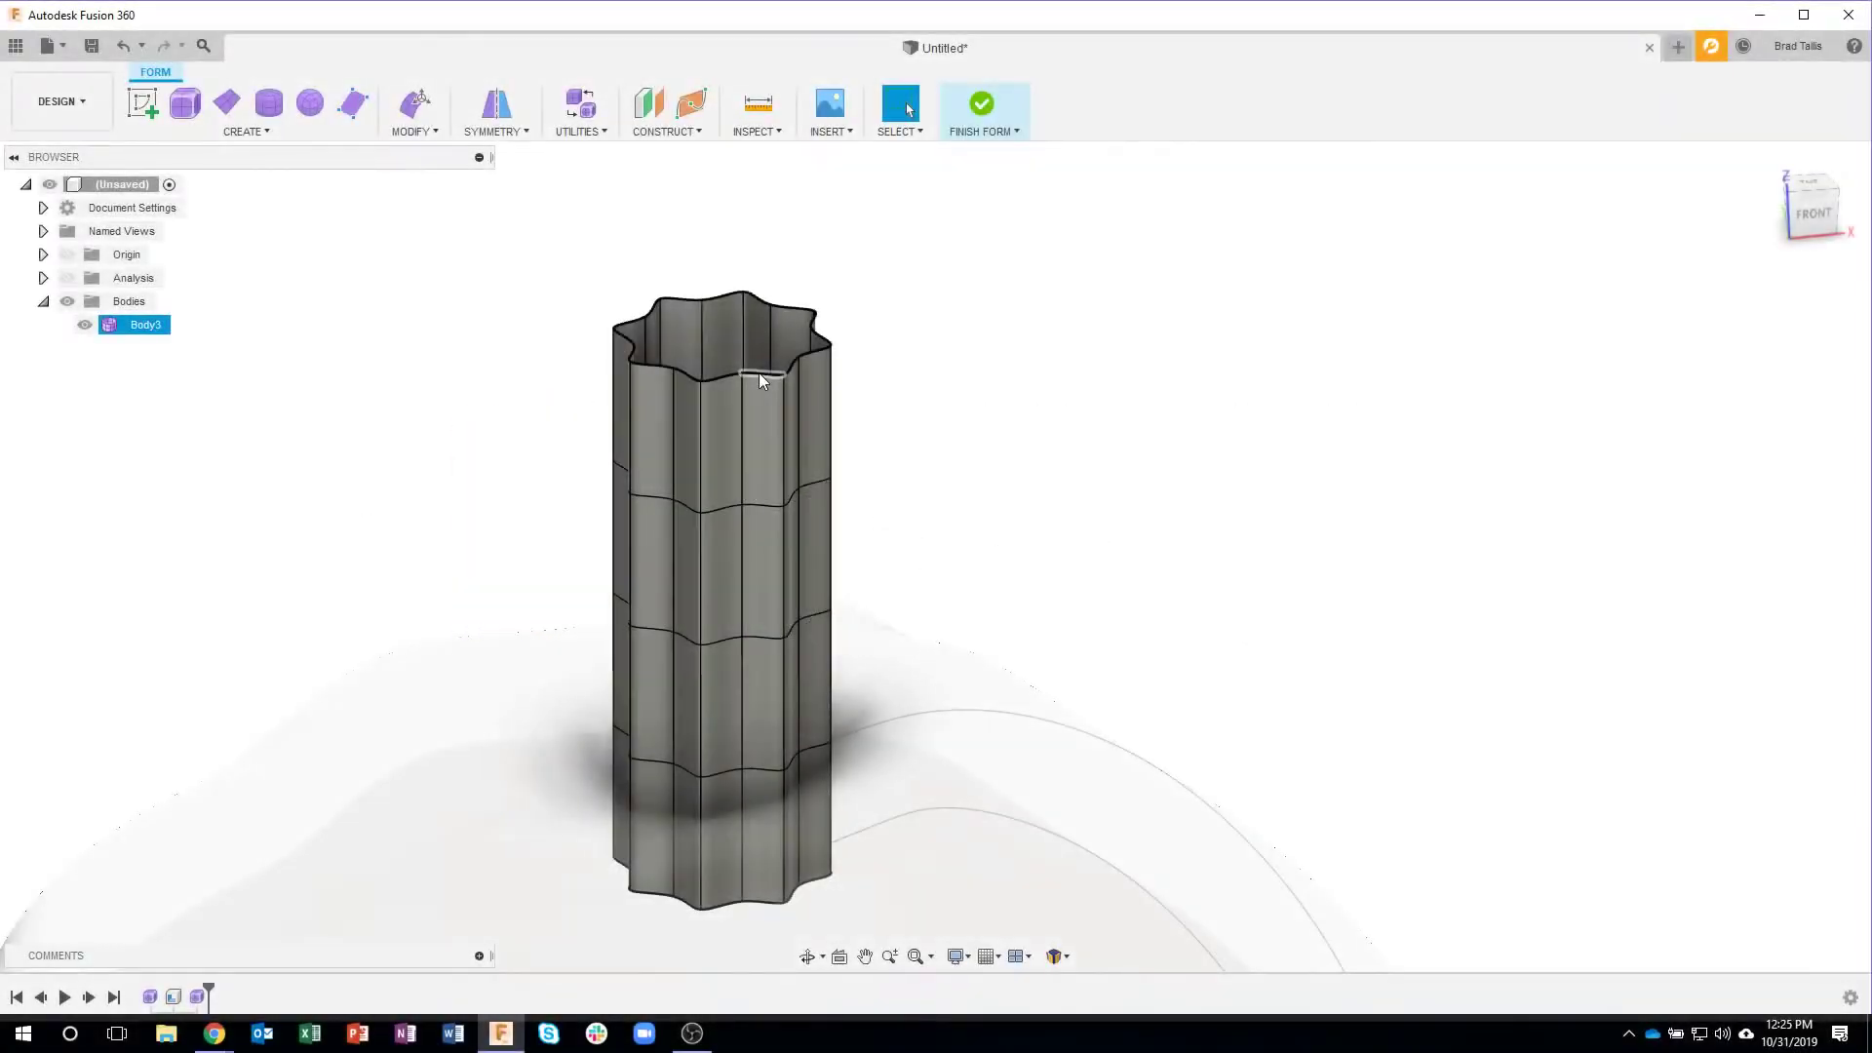
Start Edit Form on the top edge loop, try scaling the top ring in Front view, then undo it
{"action": "double_click", "coordinate": [759, 374]}
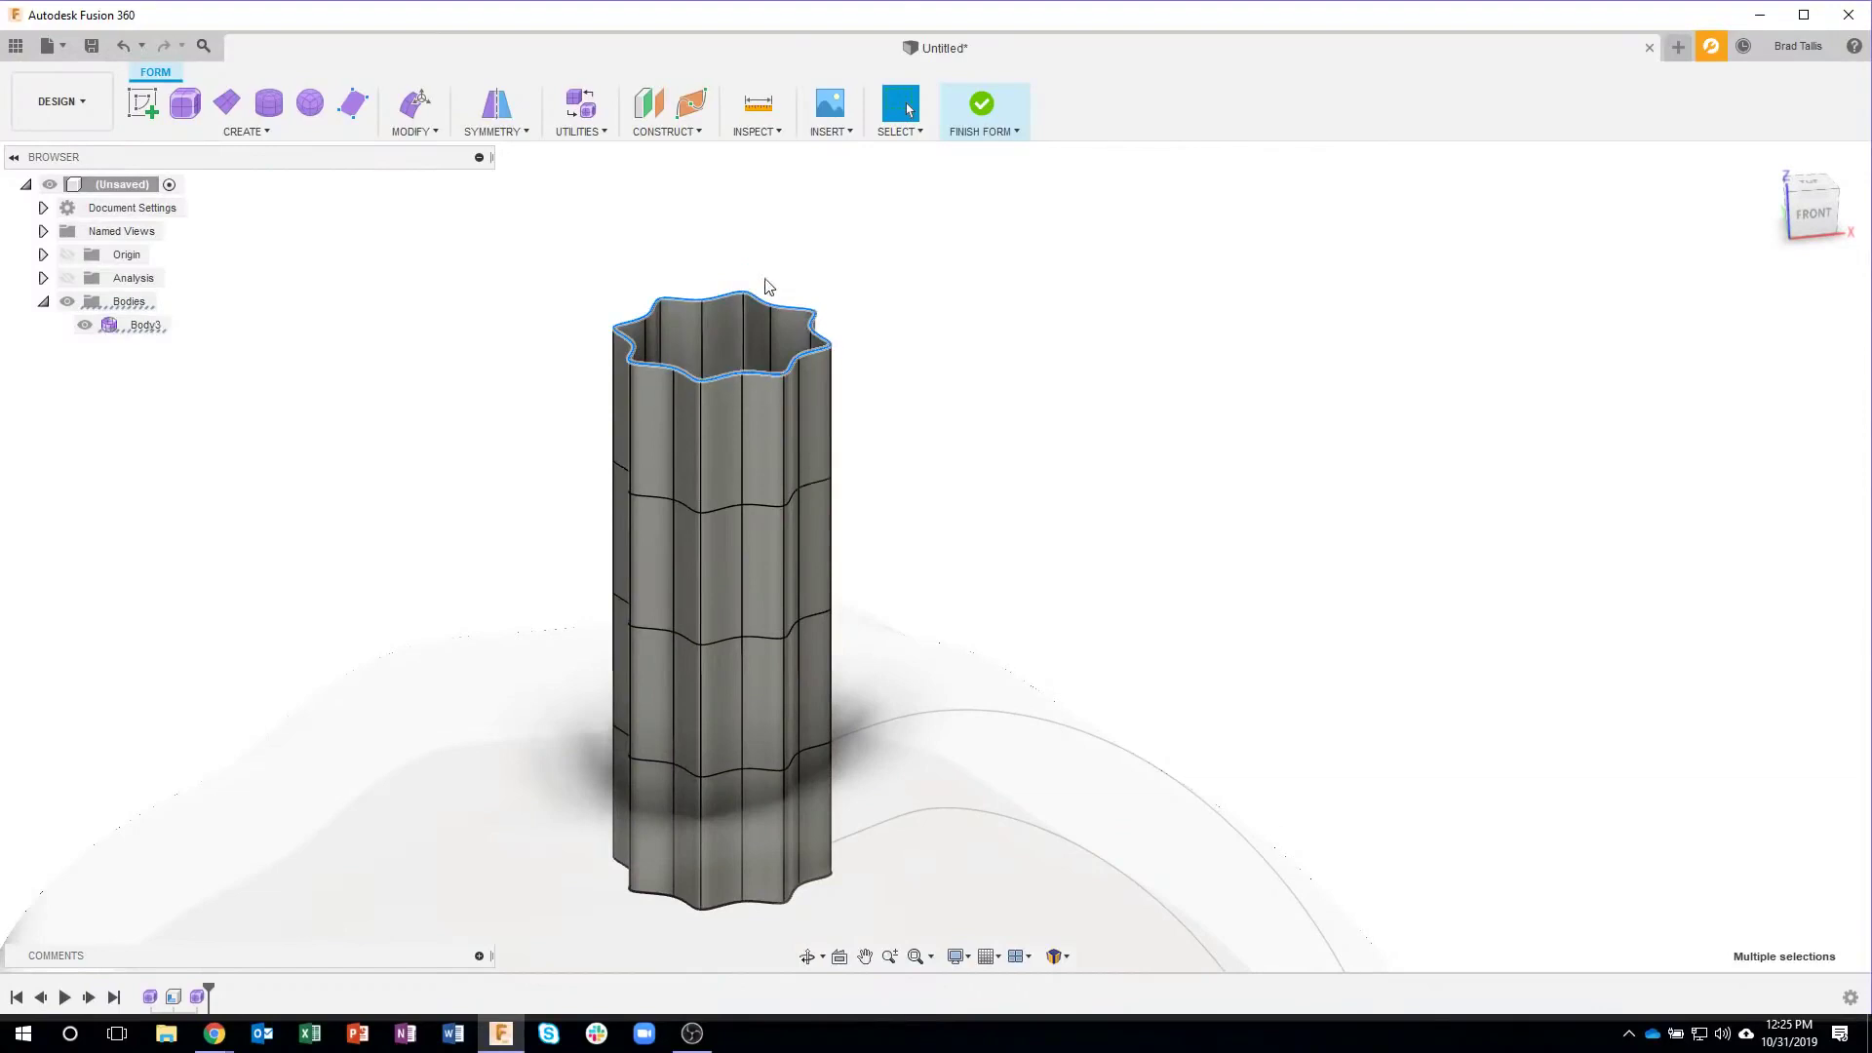
{"action": "right_click", "coordinate": [828, 356]}
{"action": "left_click", "coordinate": [890, 321]}
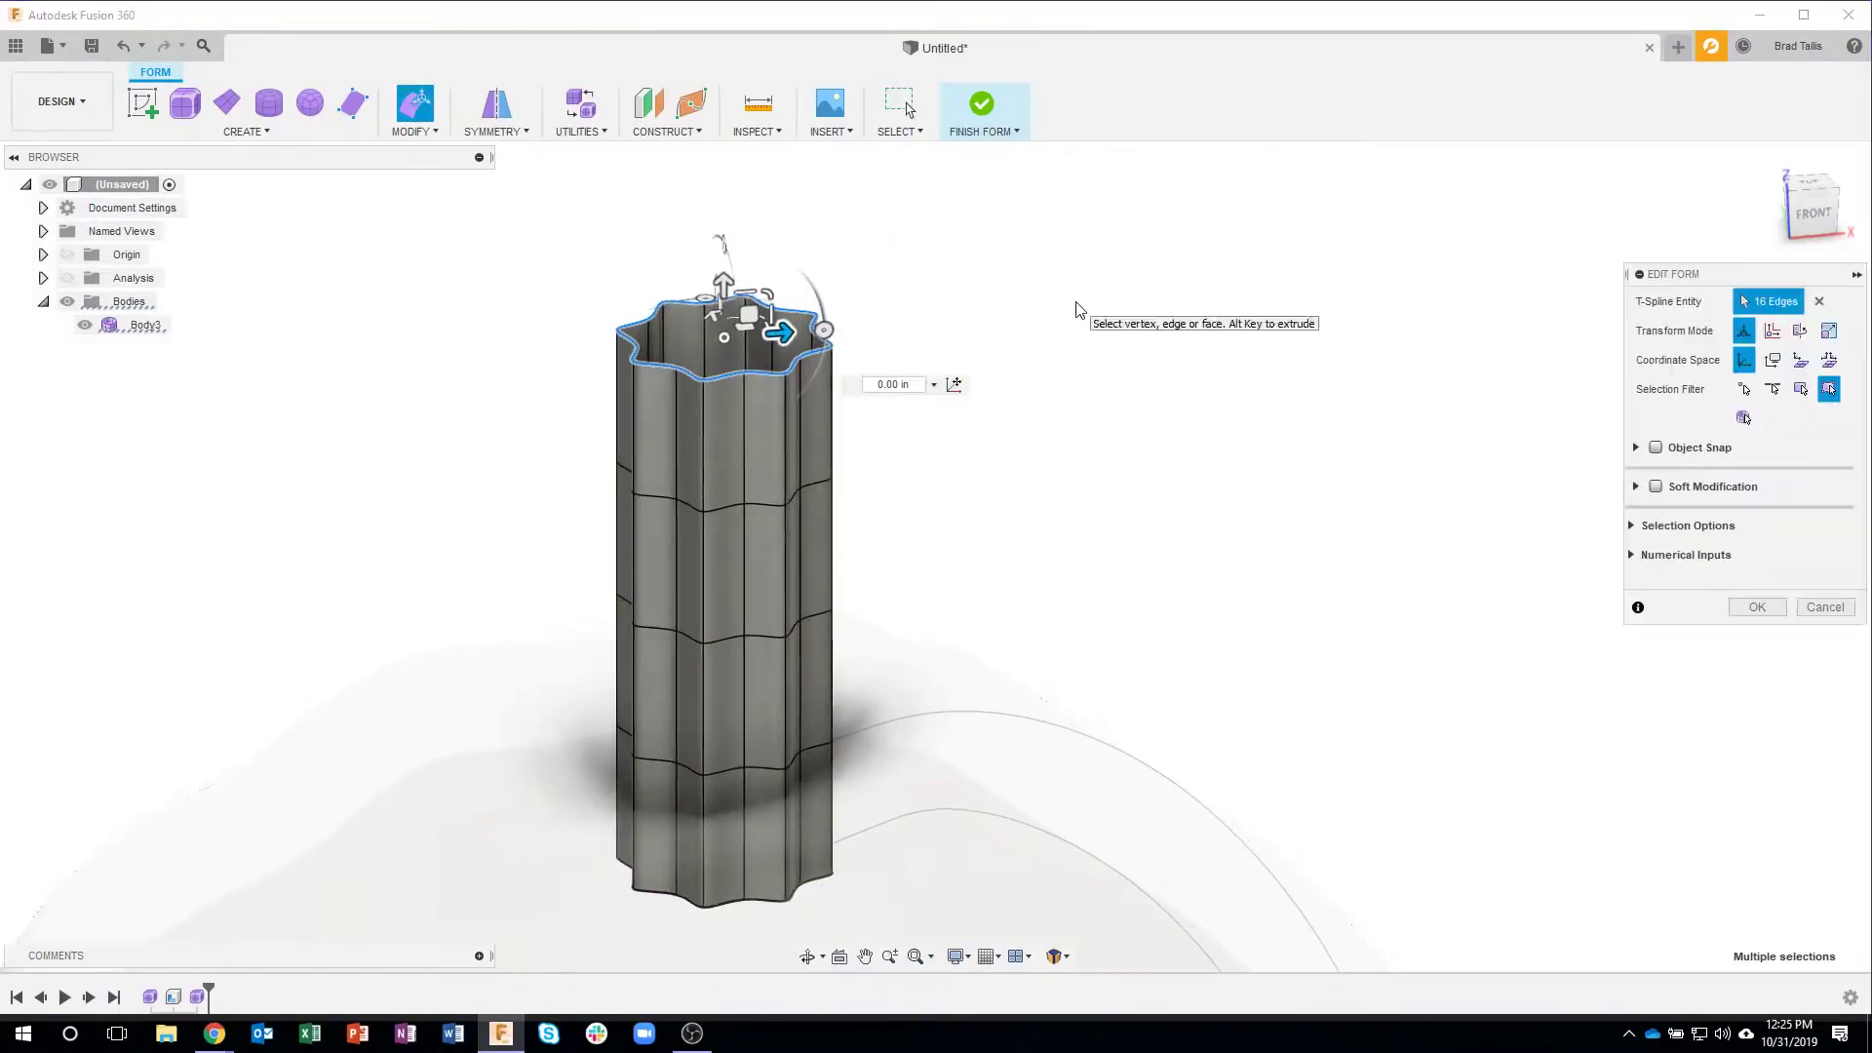
{"action": "middle_click_drag", "start_coordinate": [1078, 310], "coordinate": [917, 275], "text": "shift"}
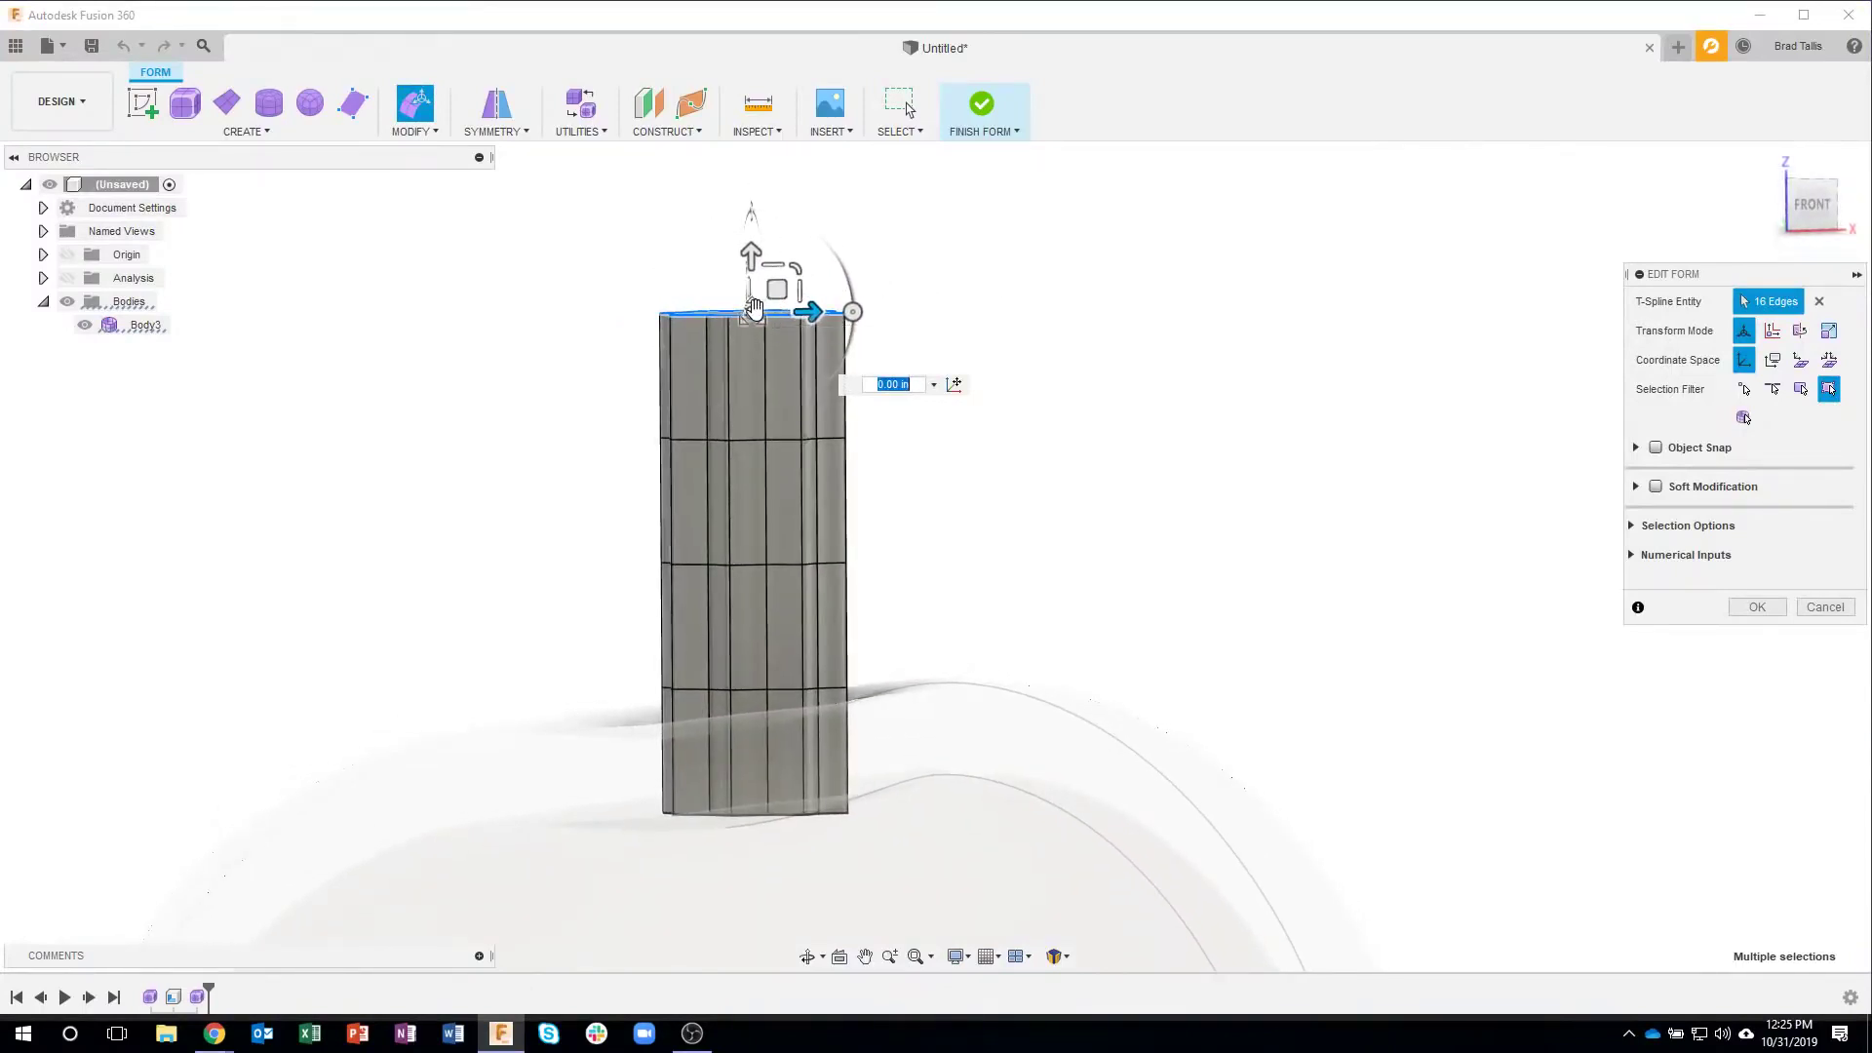
{"action": "left_click_drag", "start_coordinate": [757, 312], "coordinate": [698, 348]}
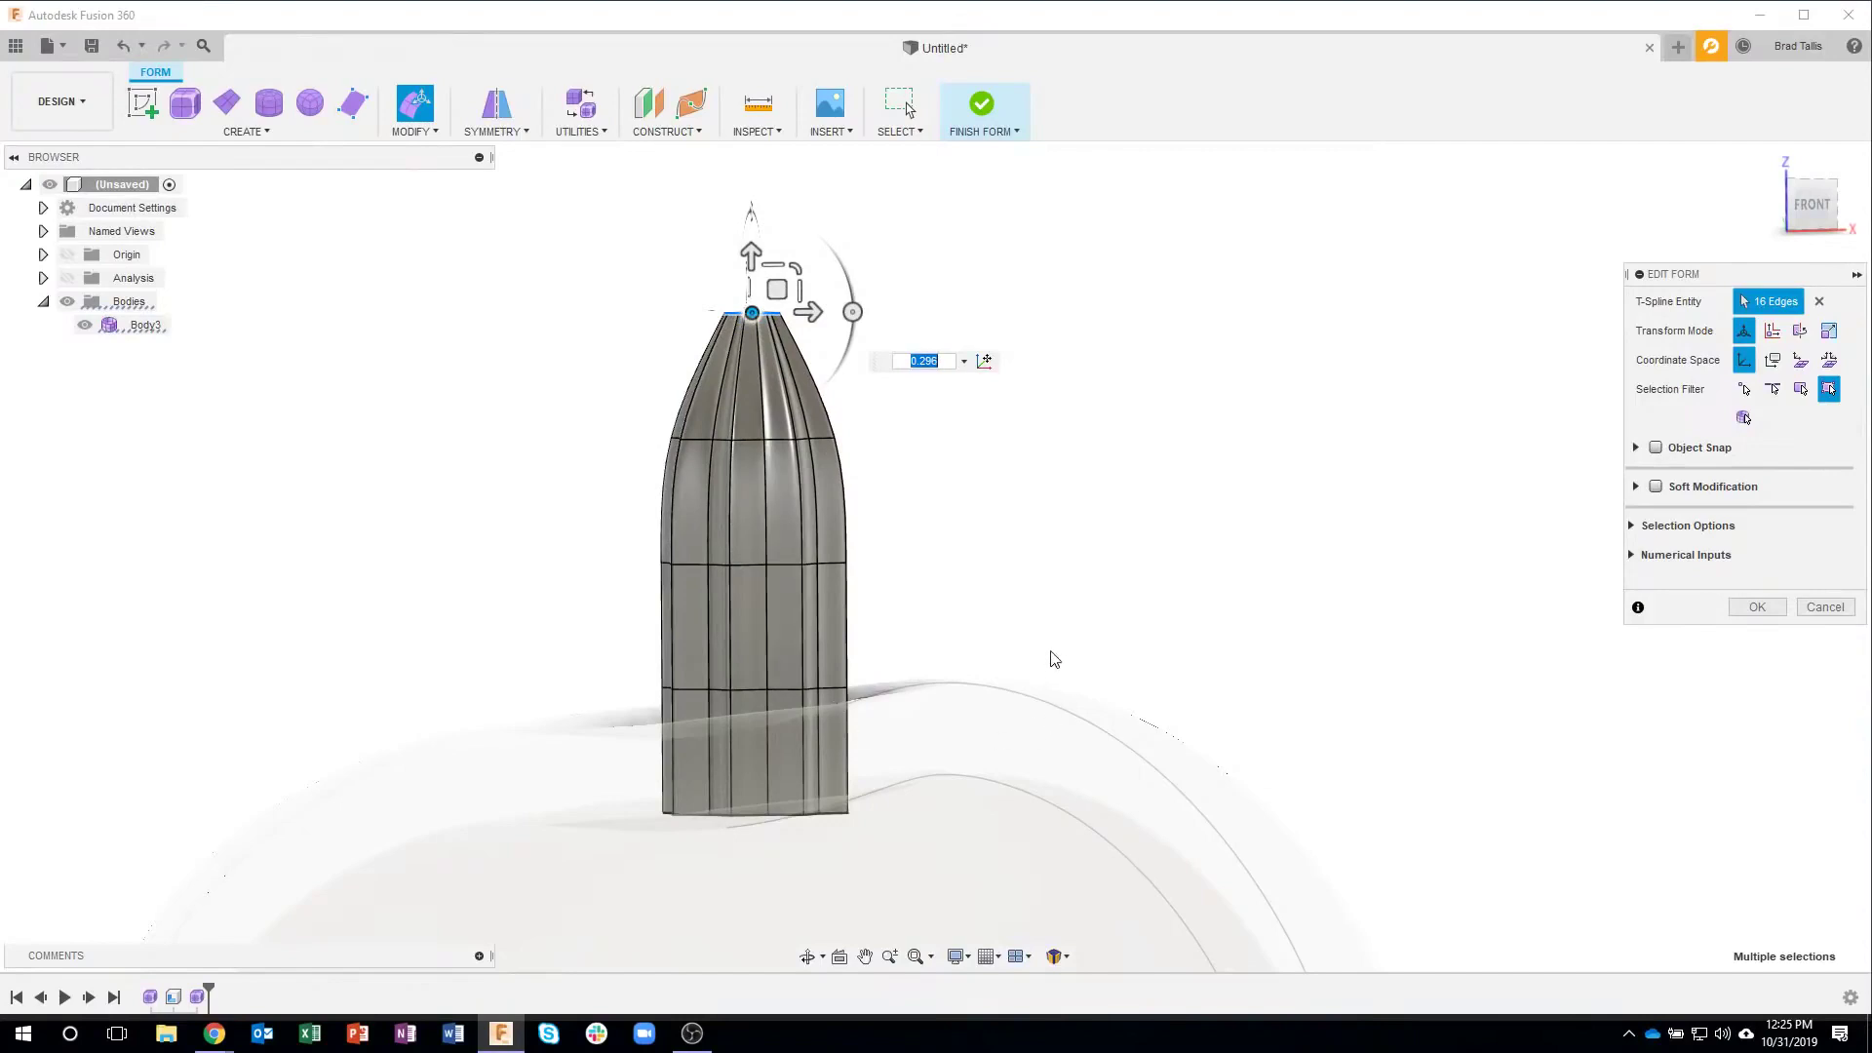
{"action": "key", "text": "ctrl+z"}
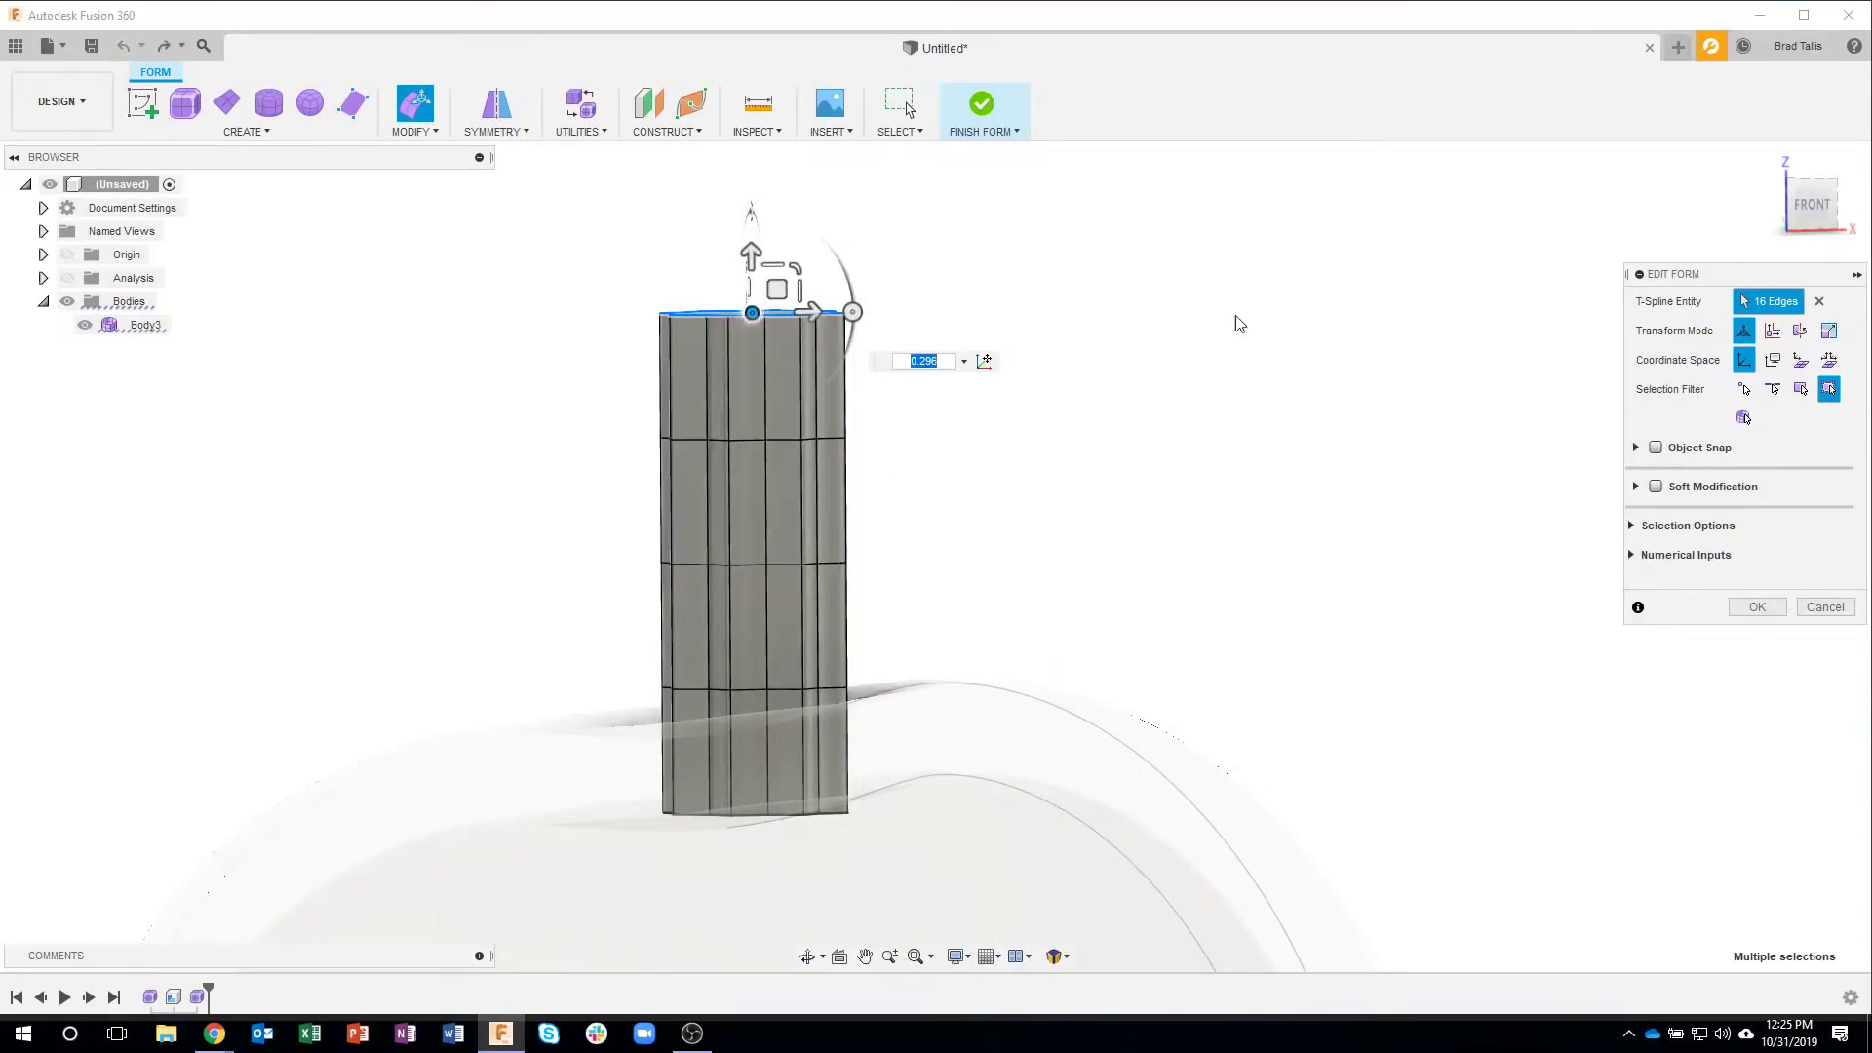
Enable Soft Modification with the second transition, then cancel Edit Form to discard the taper
{"action": "left_click", "coordinate": [1655, 486]}
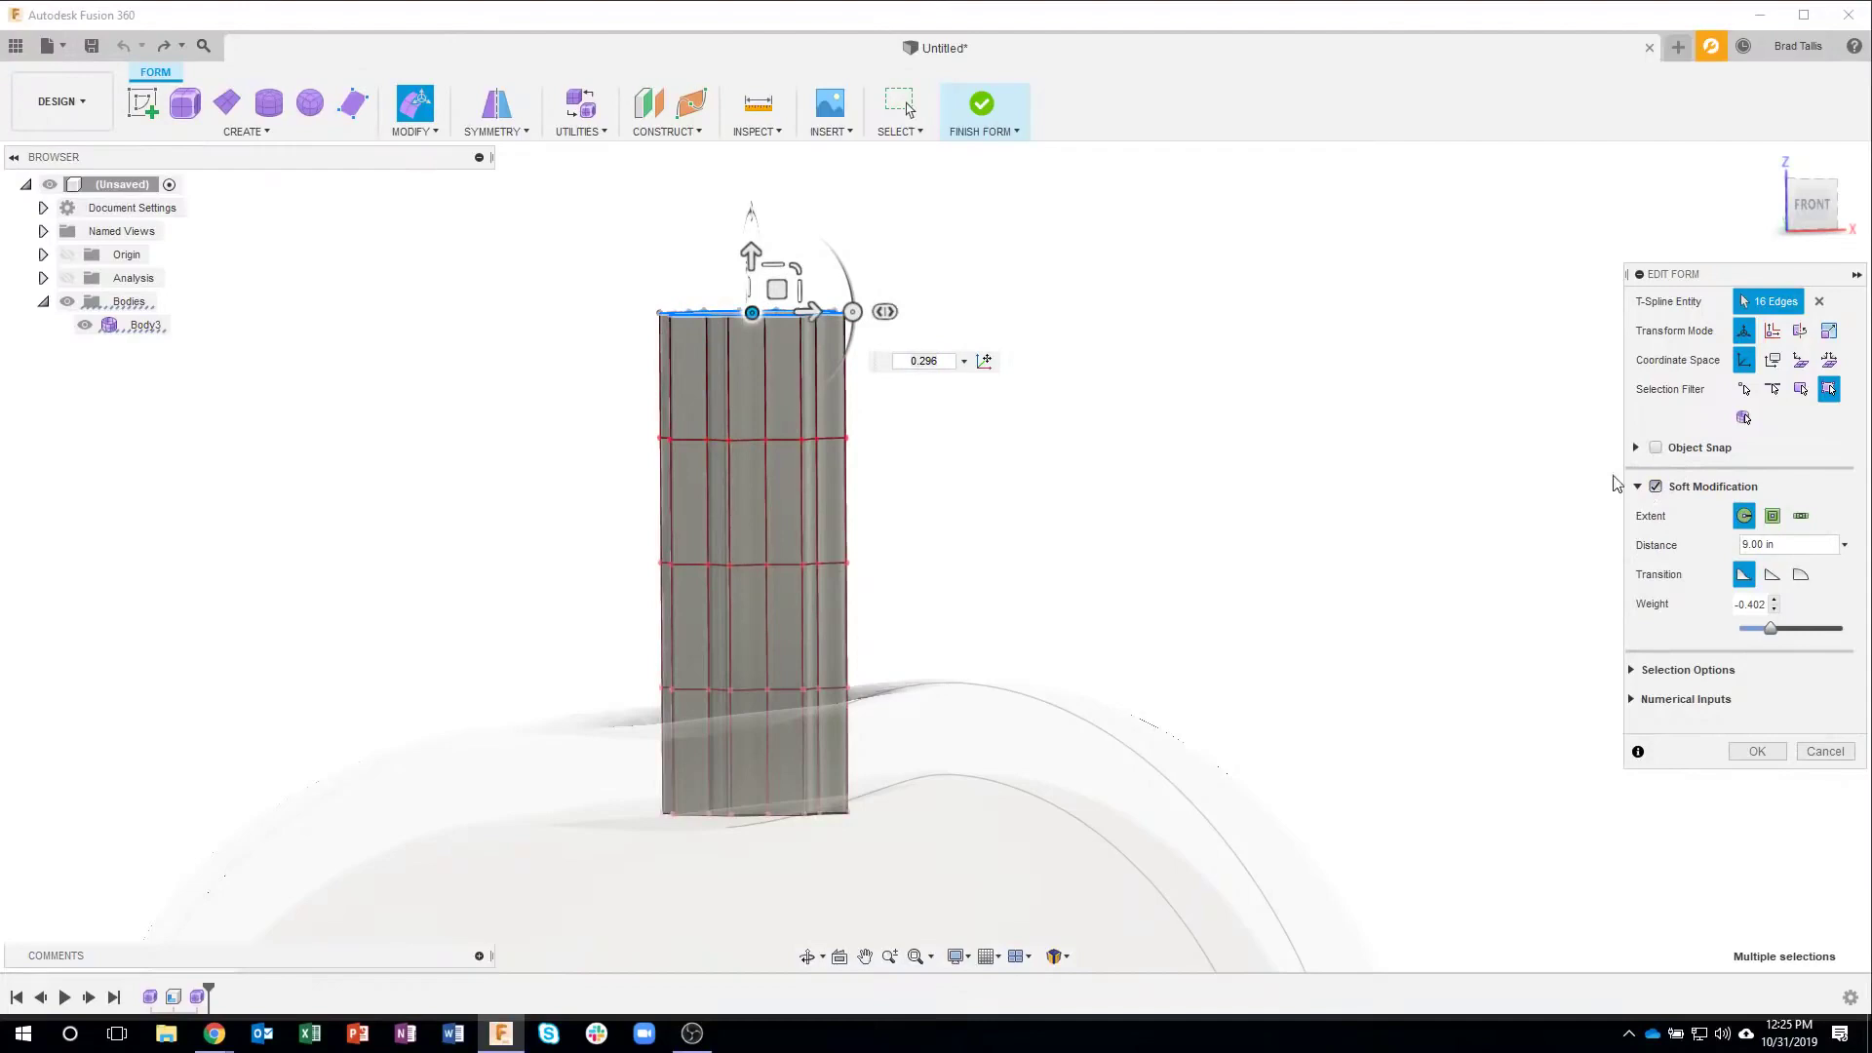
{"action": "left_click", "coordinate": [1772, 576]}
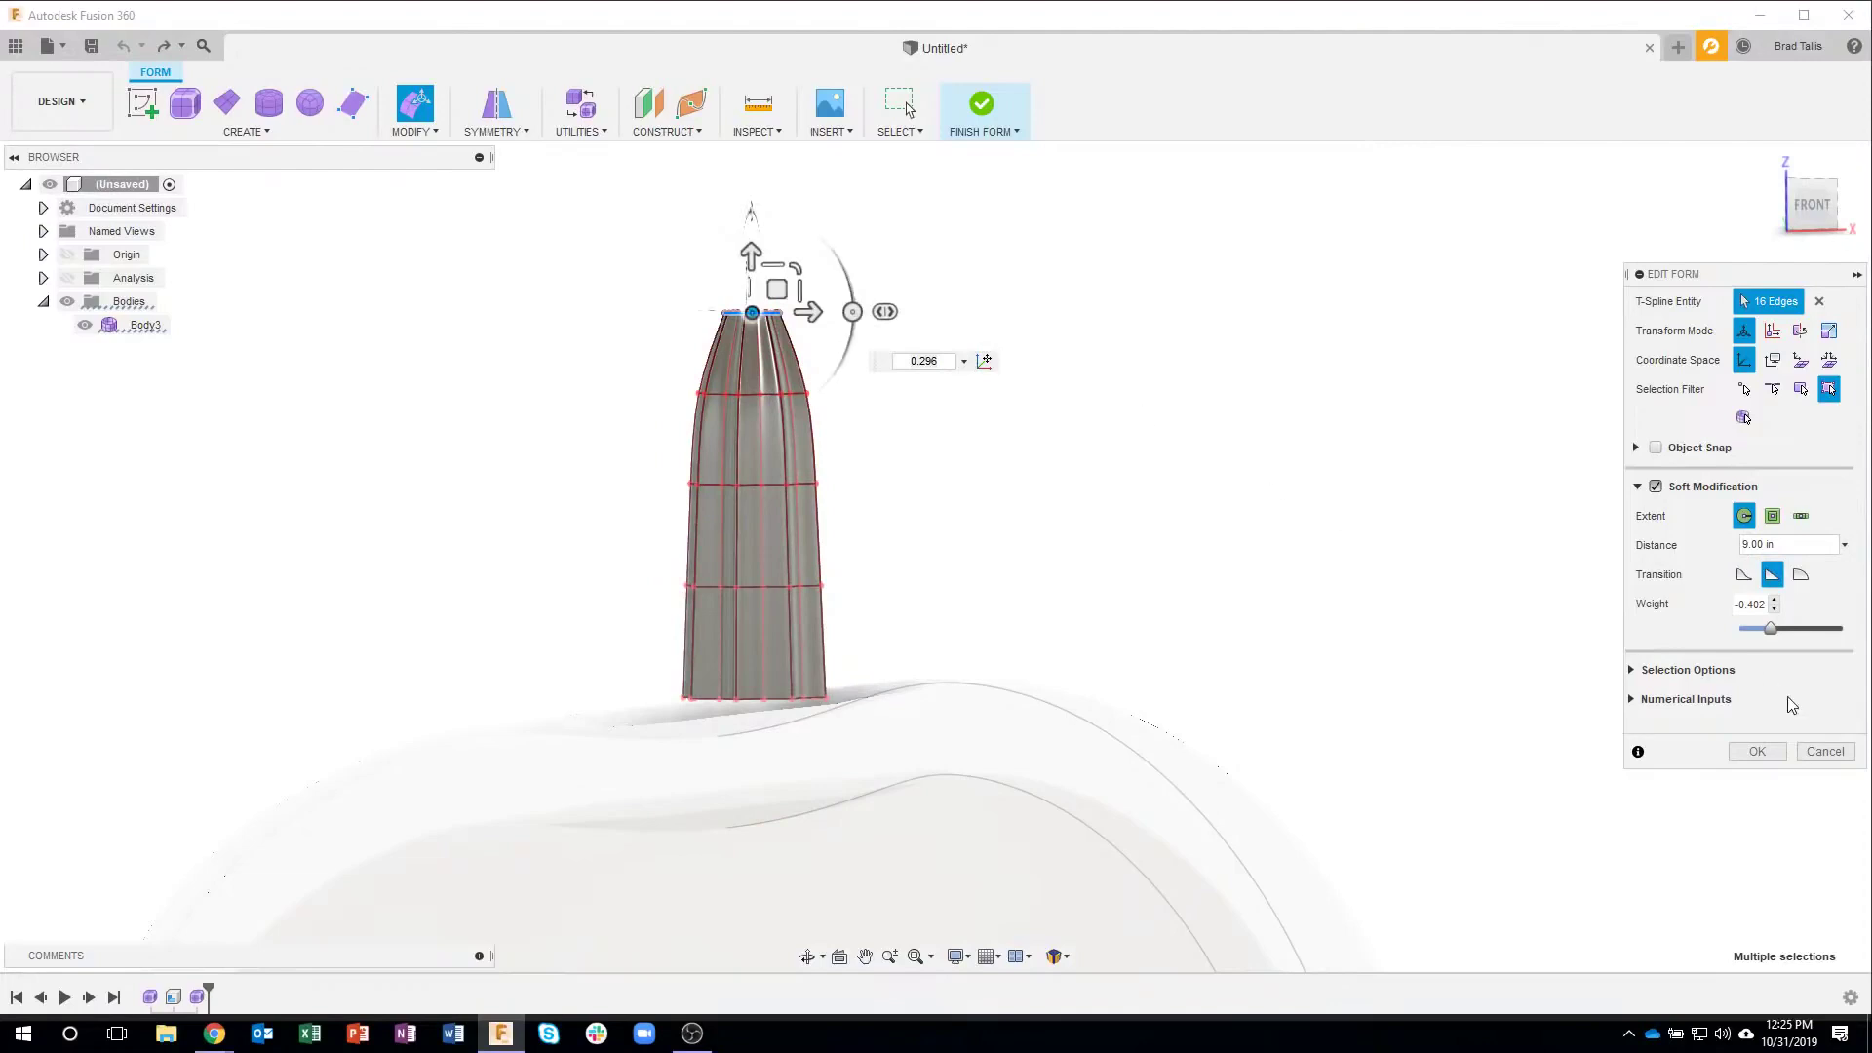
{"action": "left_click", "coordinate": [1825, 751]}
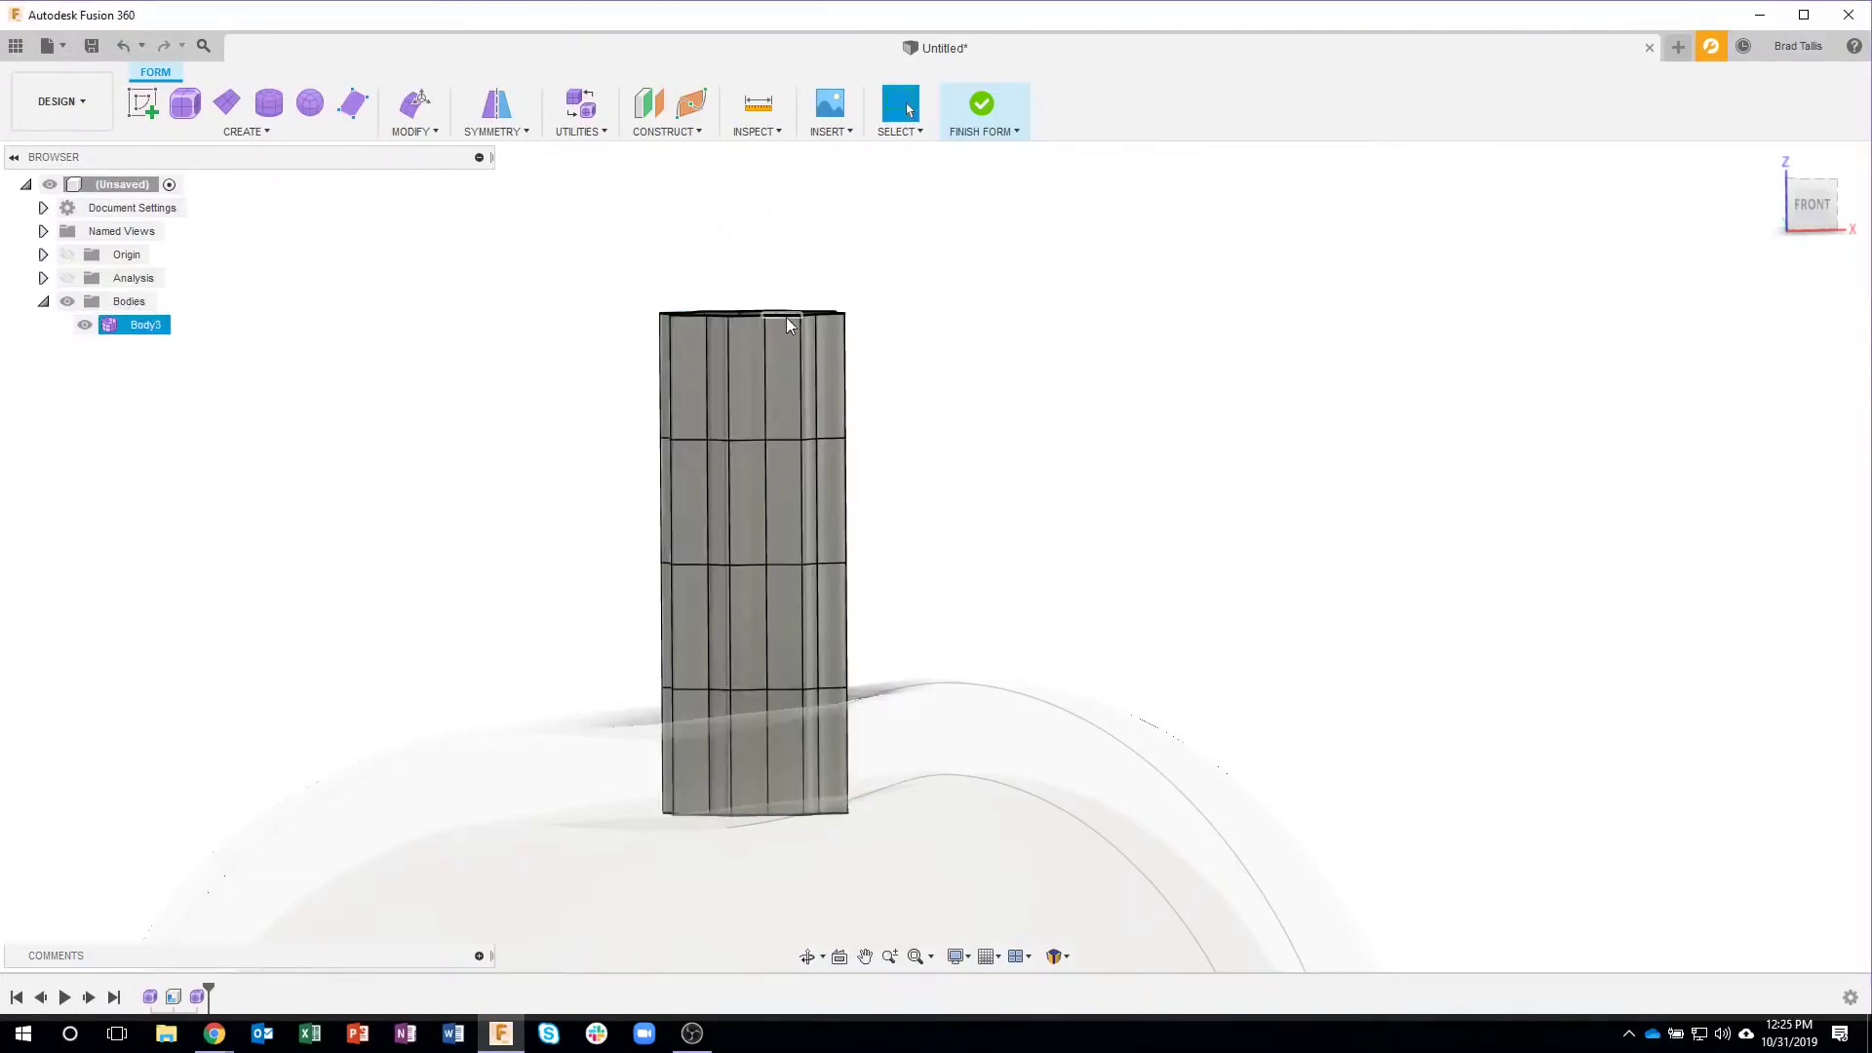
{"action": "double_click", "coordinate": [778, 317]}
{"action": "right_click", "coordinate": [777, 317]}
{"action": "left_click", "coordinate": [846, 290]}
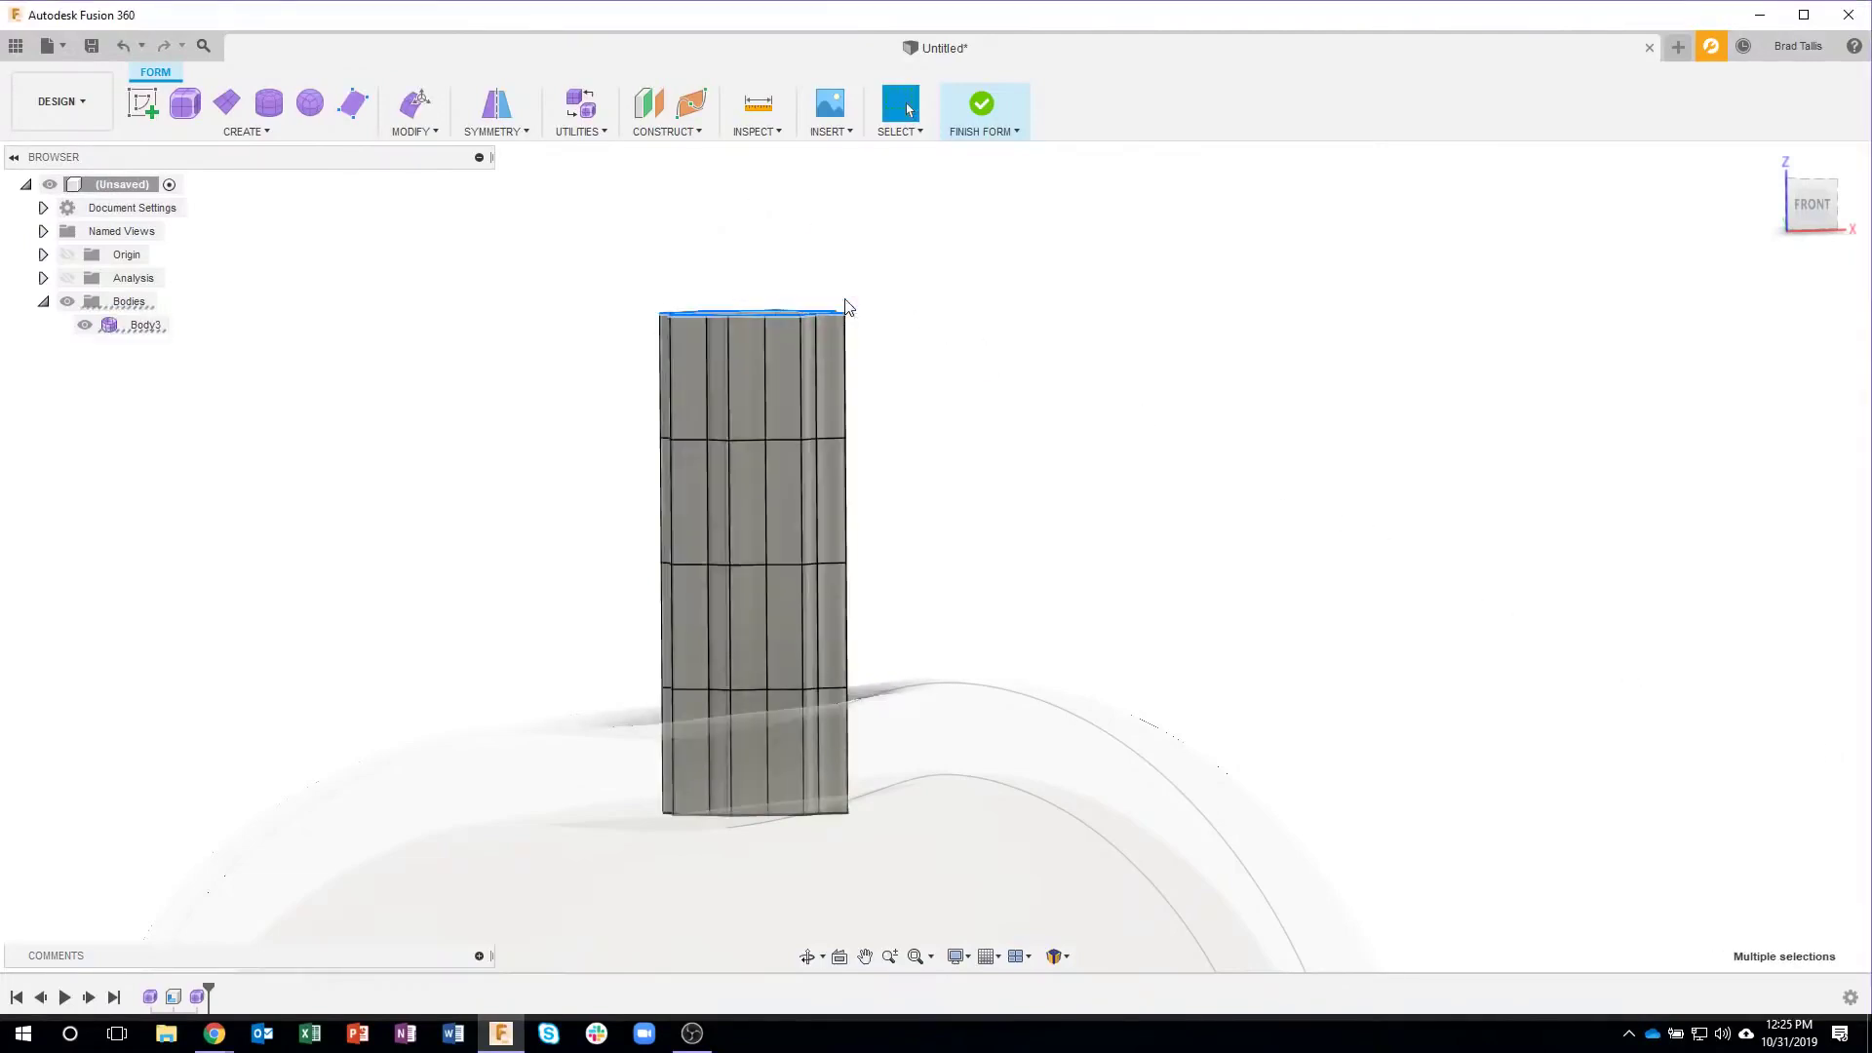
{"action": "left_click", "coordinate": [1655, 486]}
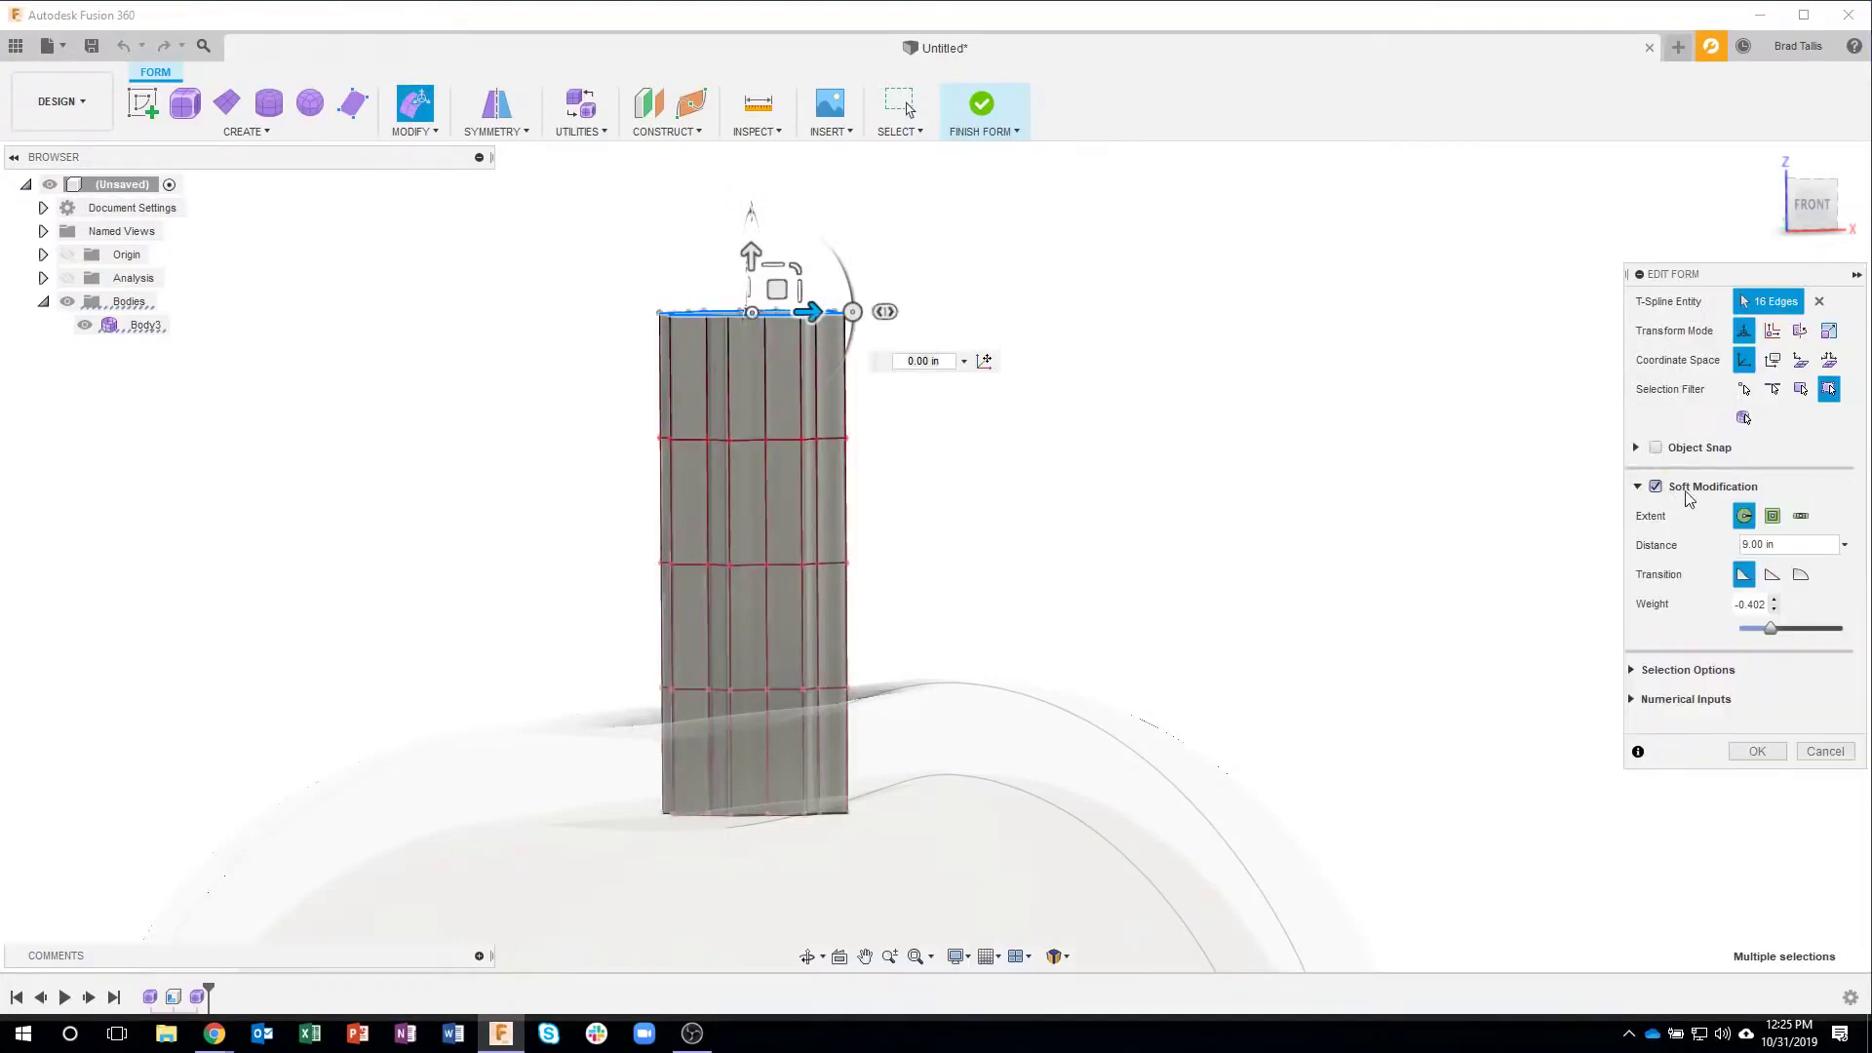
{"action": "left_click", "coordinate": [1772, 577]}
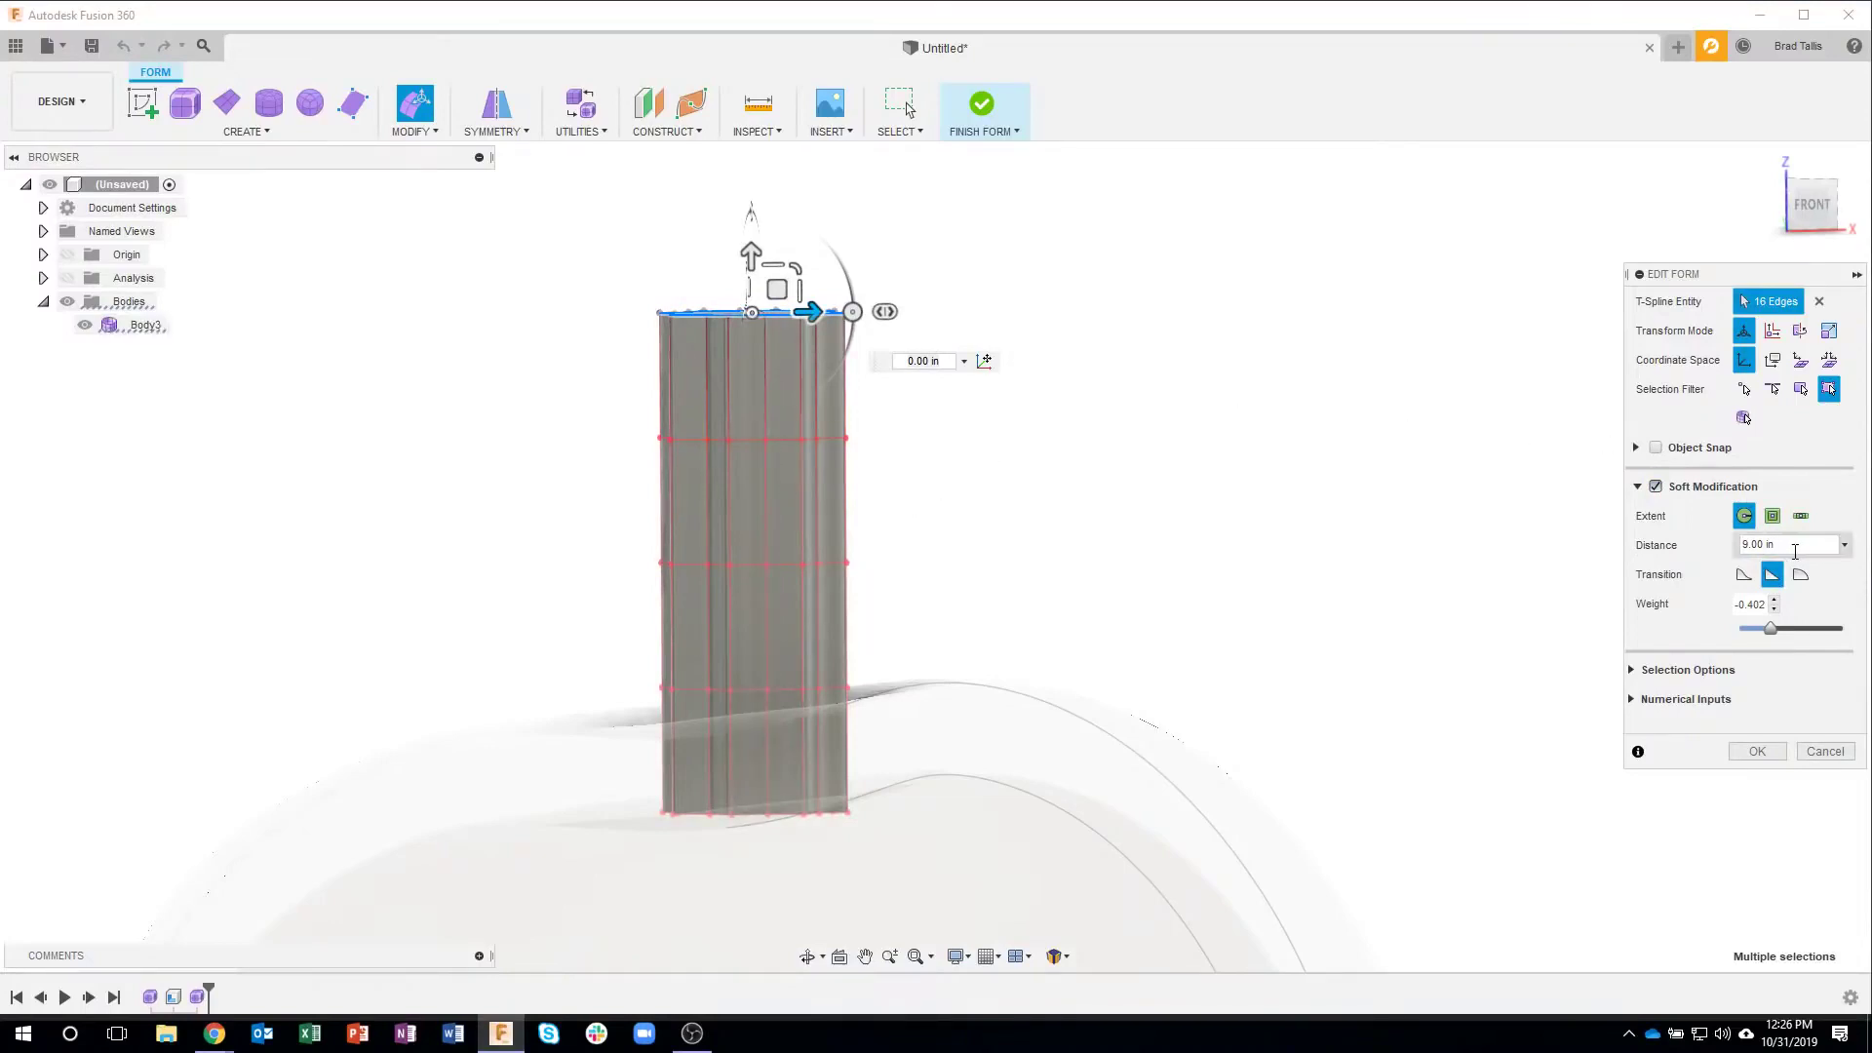
{"action": "type", "text": "4"}
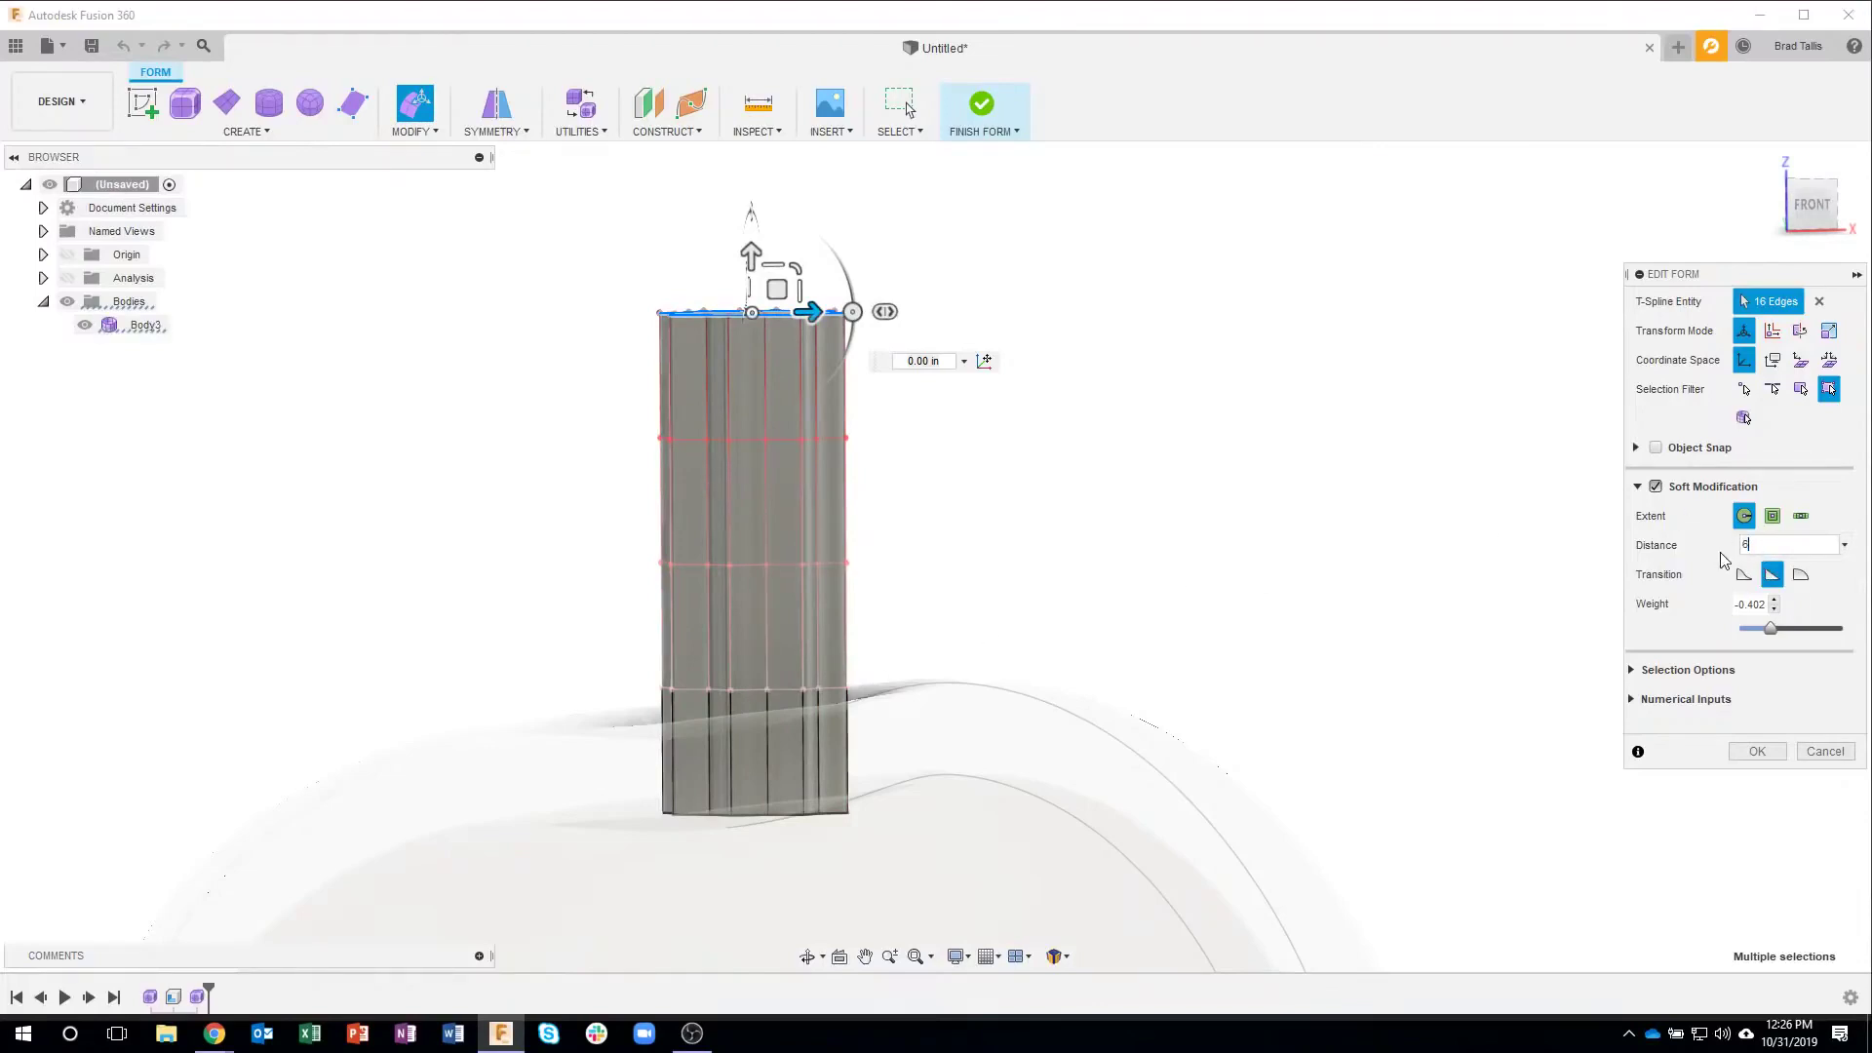
{"action": "key", "text": "Return"}
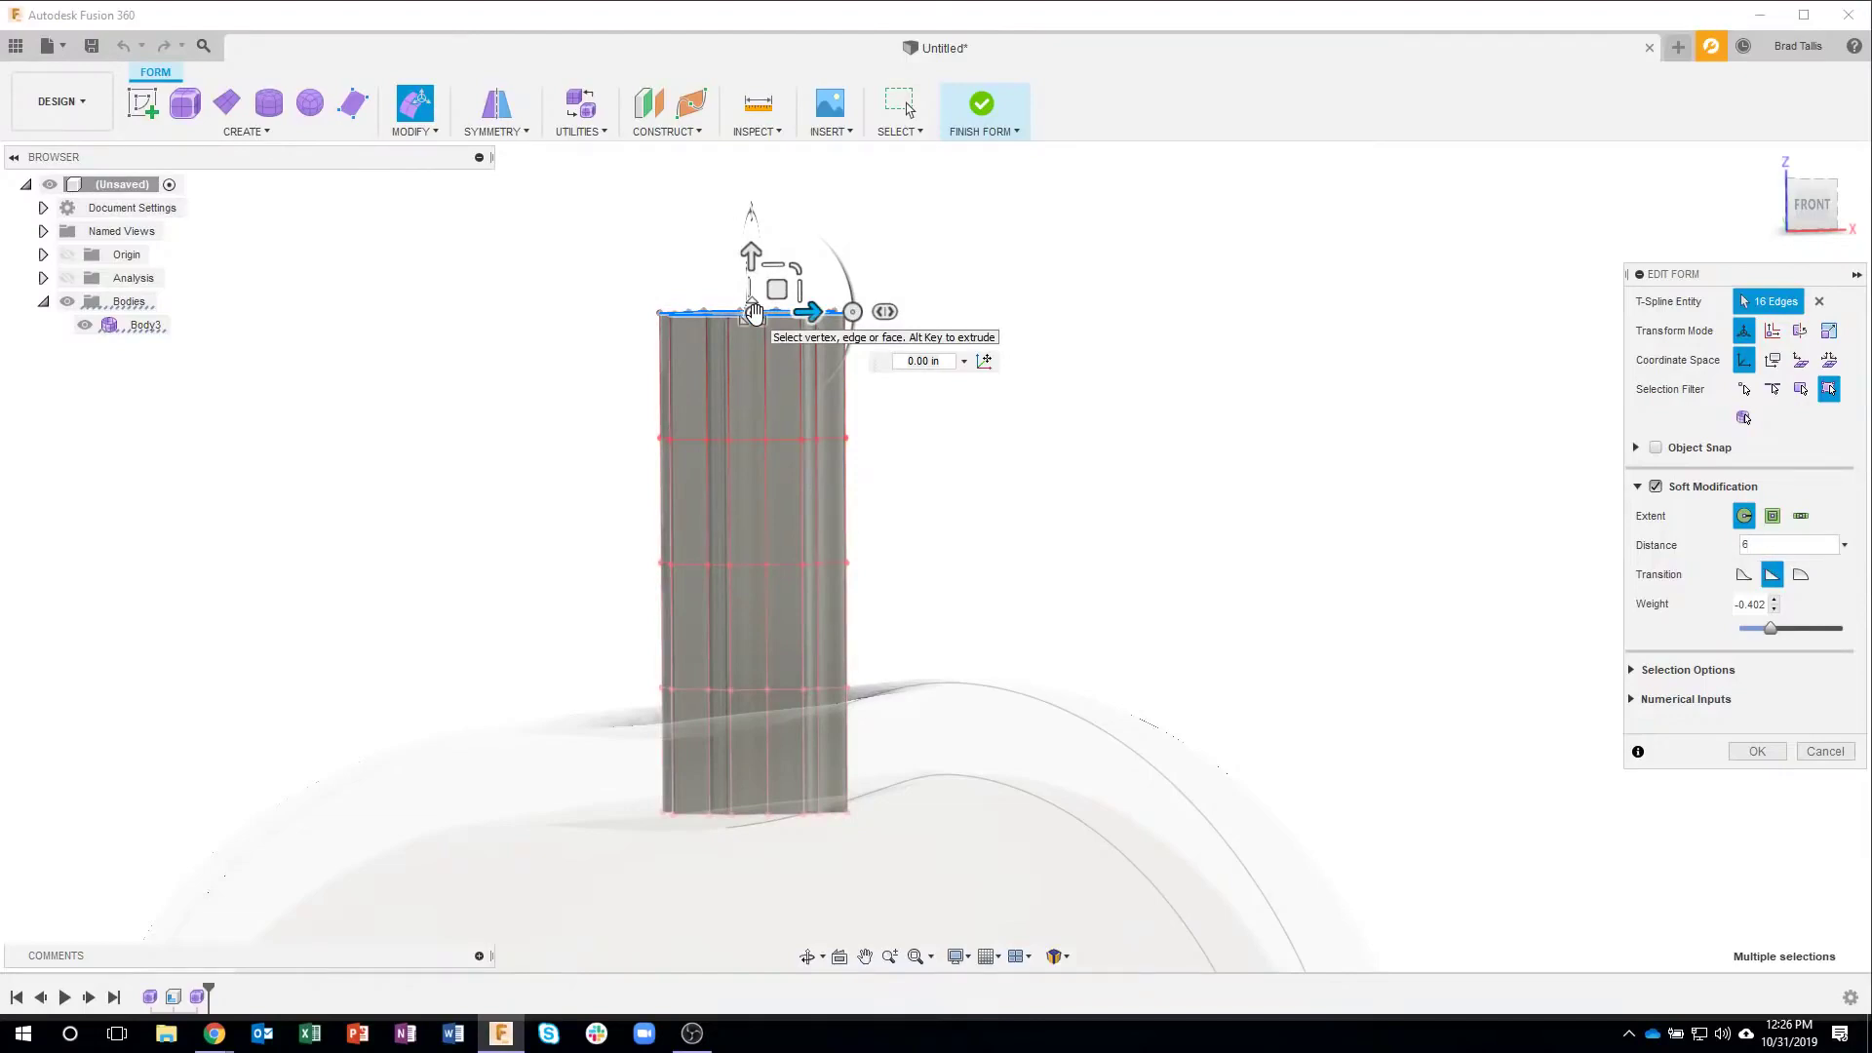
{"action": "left_click_drag", "start_coordinate": [754, 312], "coordinate": [715, 318]}
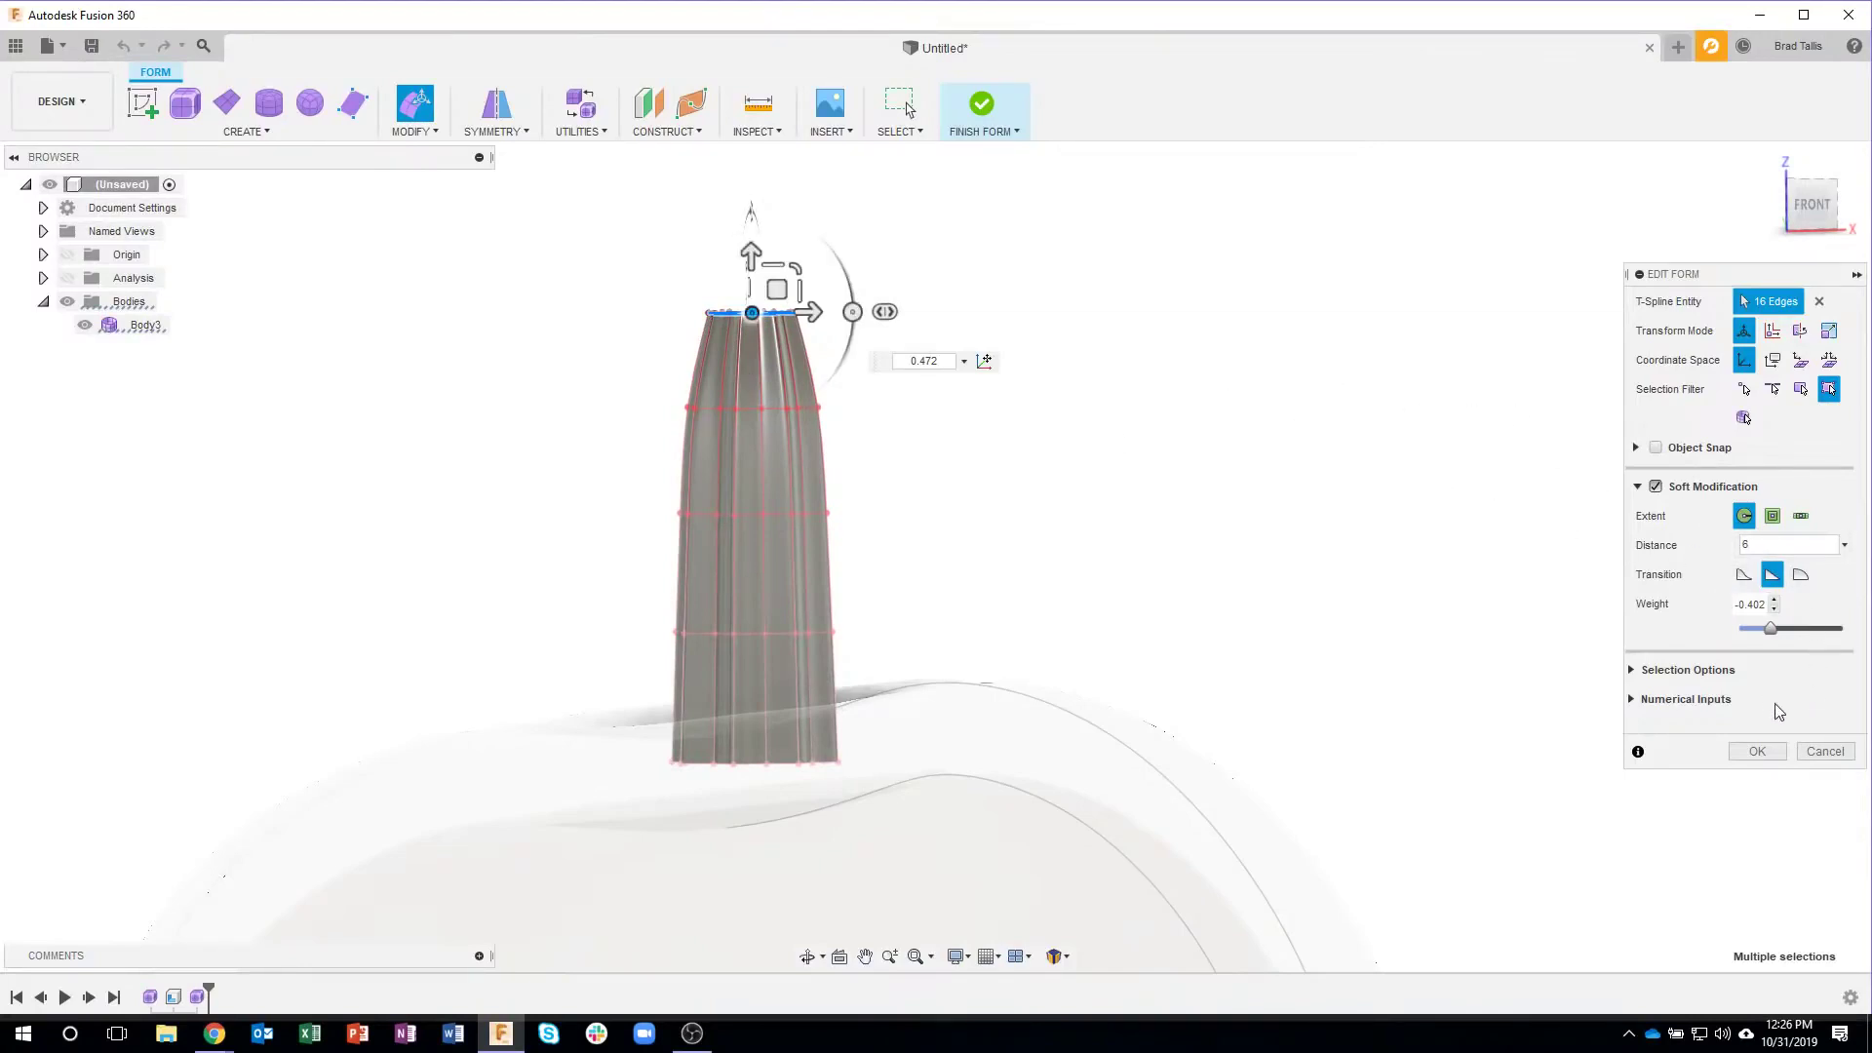
{"action": "left_click", "coordinate": [1825, 751]}
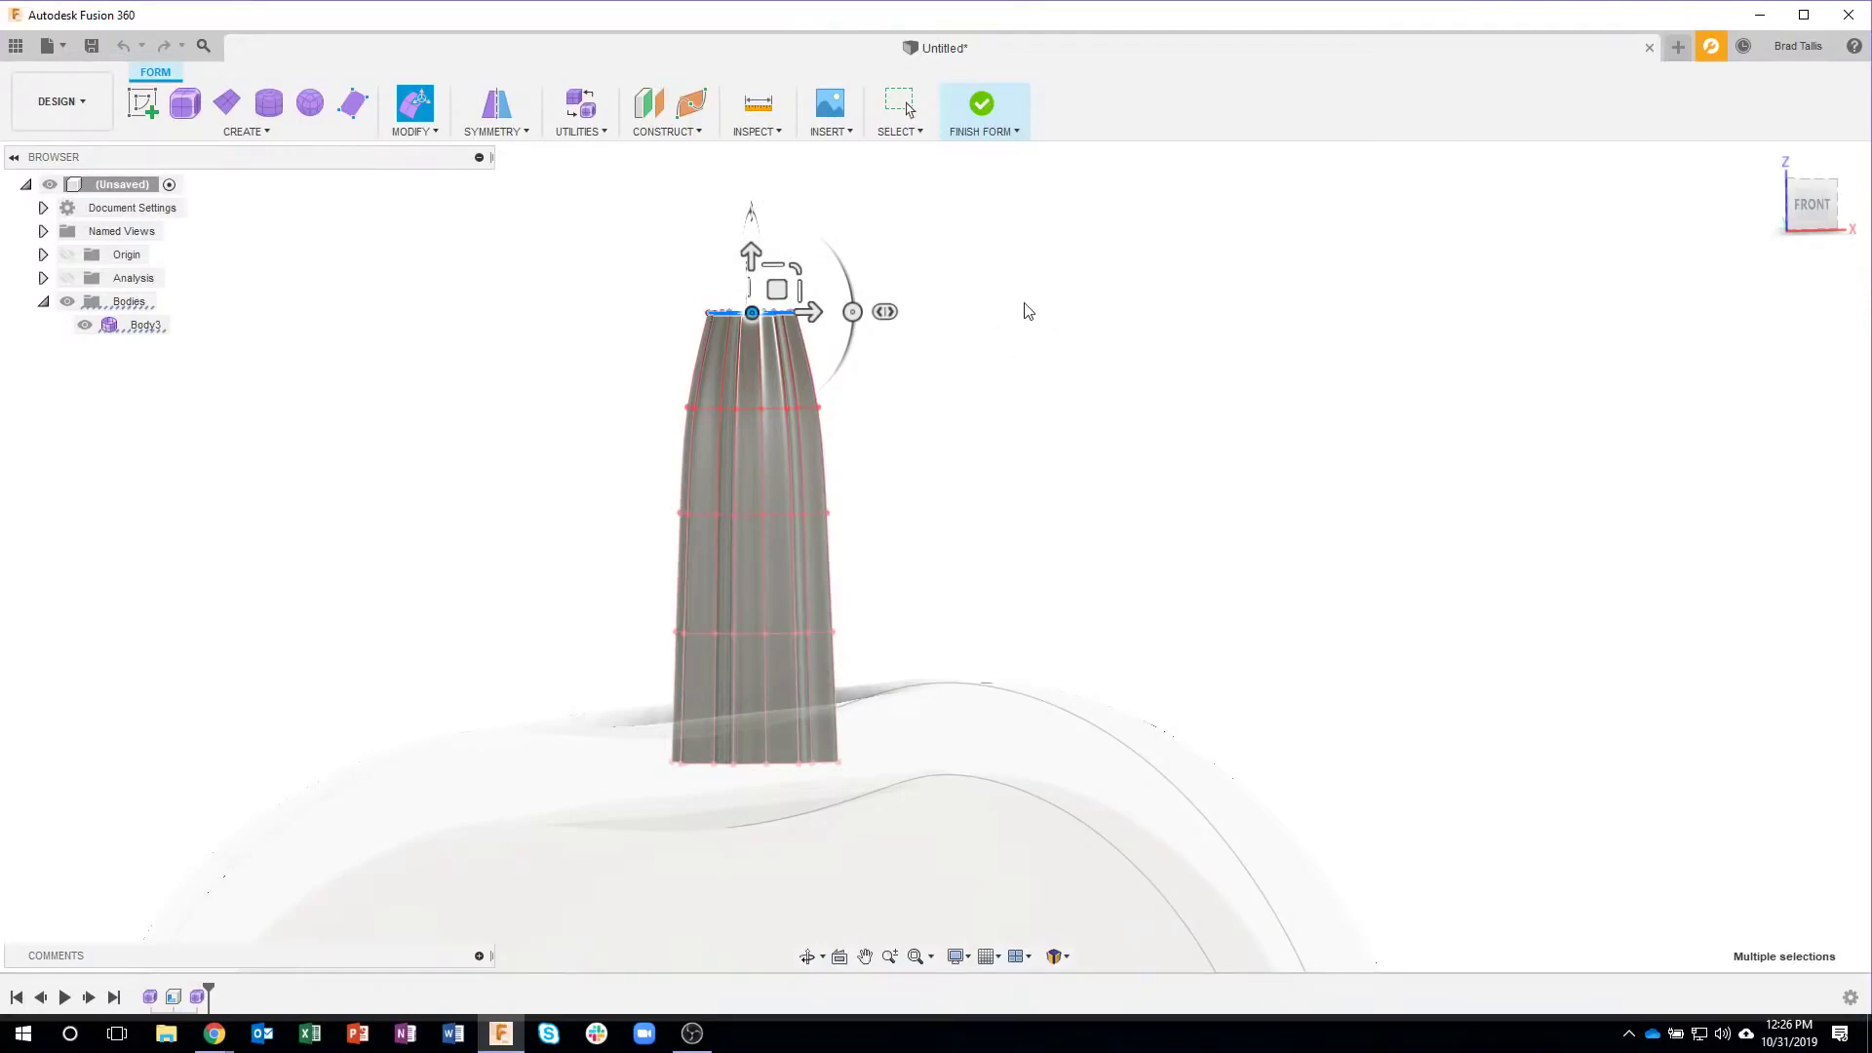
{"action": "key", "text": "ctrl+z"}
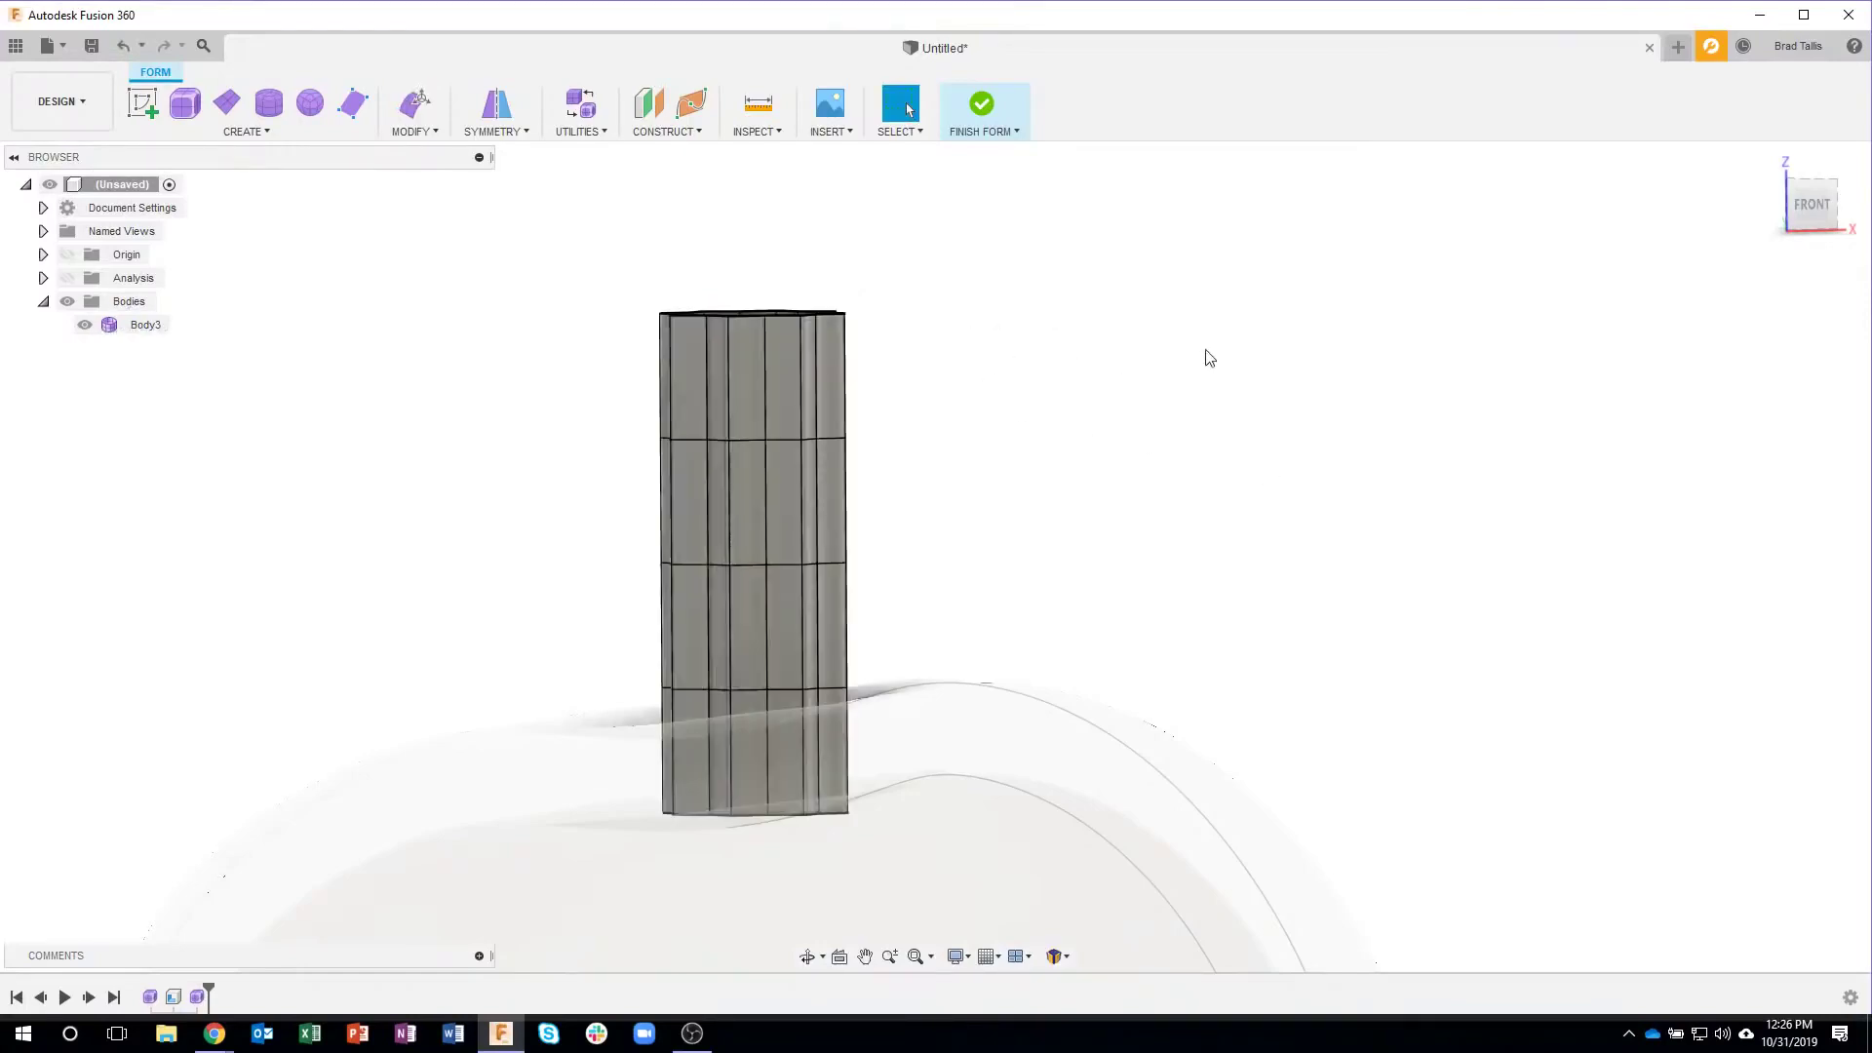
Open Edit Form on the top edge loop with Soft Modification at distance 6
{"action": "double_click", "coordinate": [781, 314]}
{"action": "right_click", "coordinate": [781, 314]}
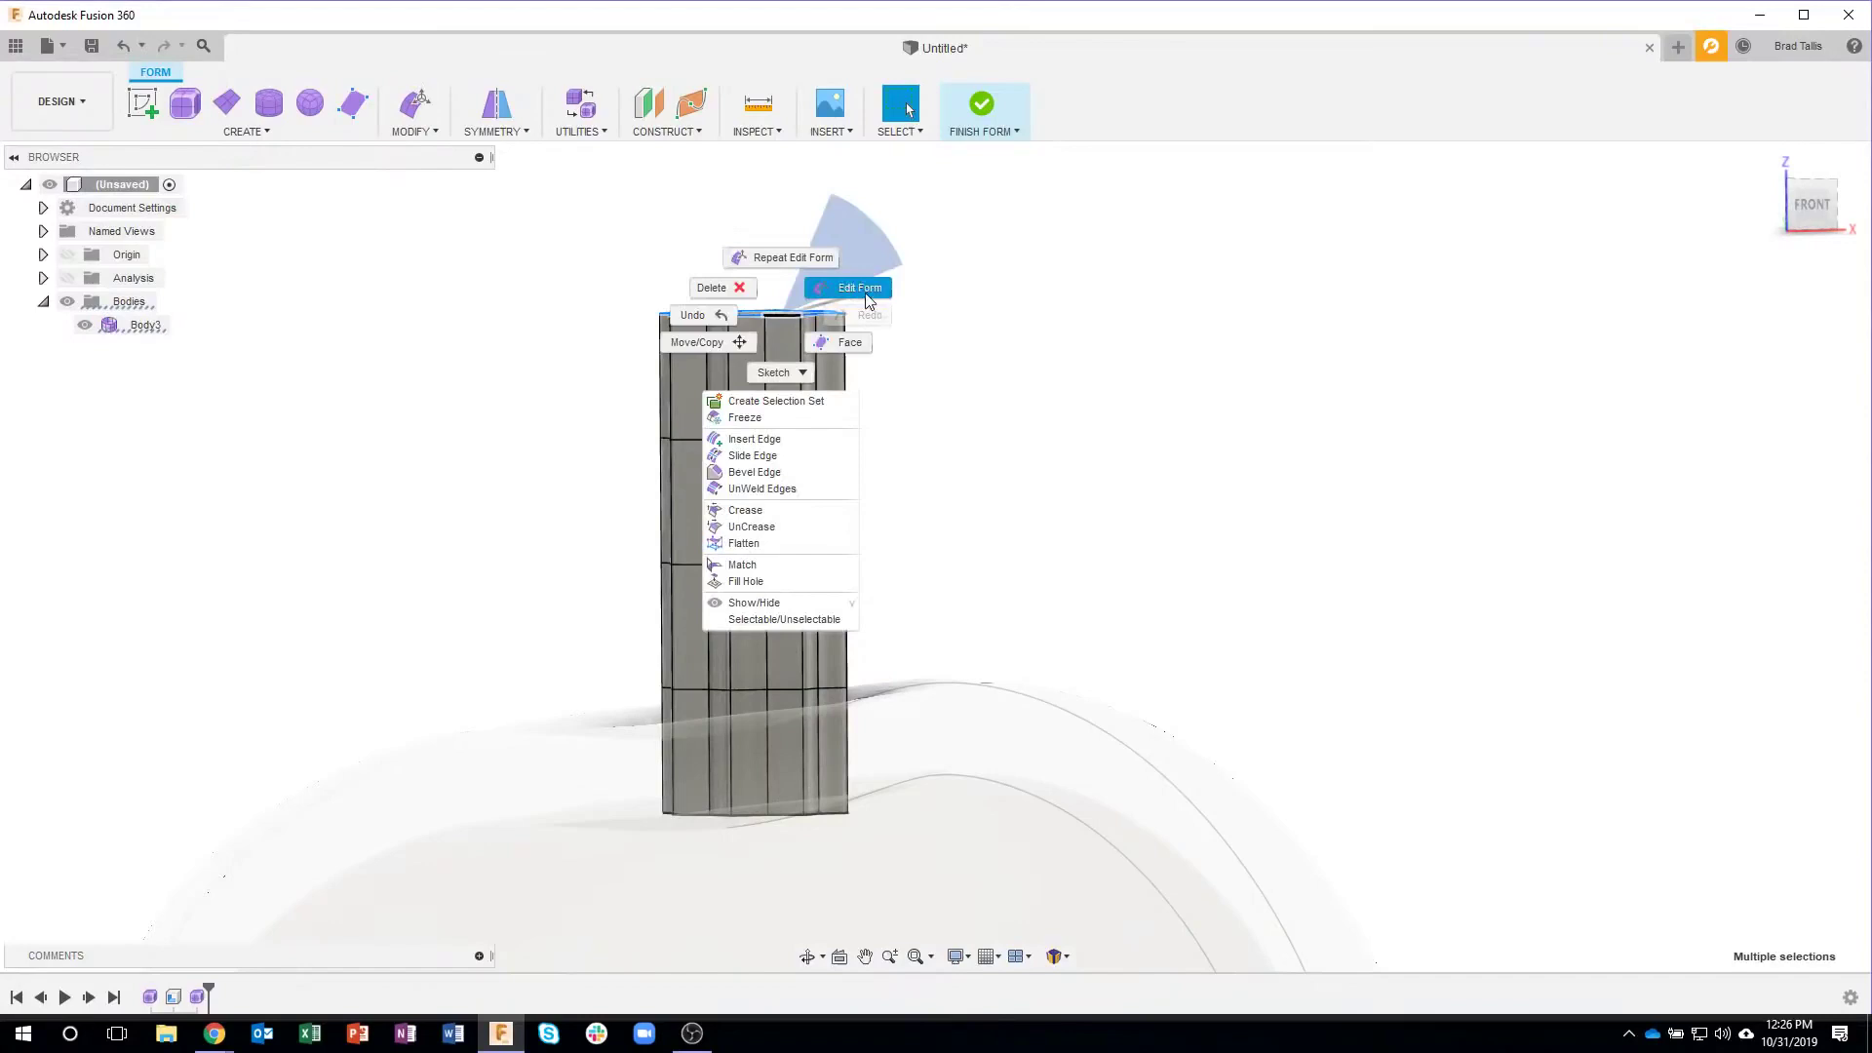
{"action": "left_click", "coordinate": [861, 289]}
{"action": "left_click", "coordinate": [1657, 488]}
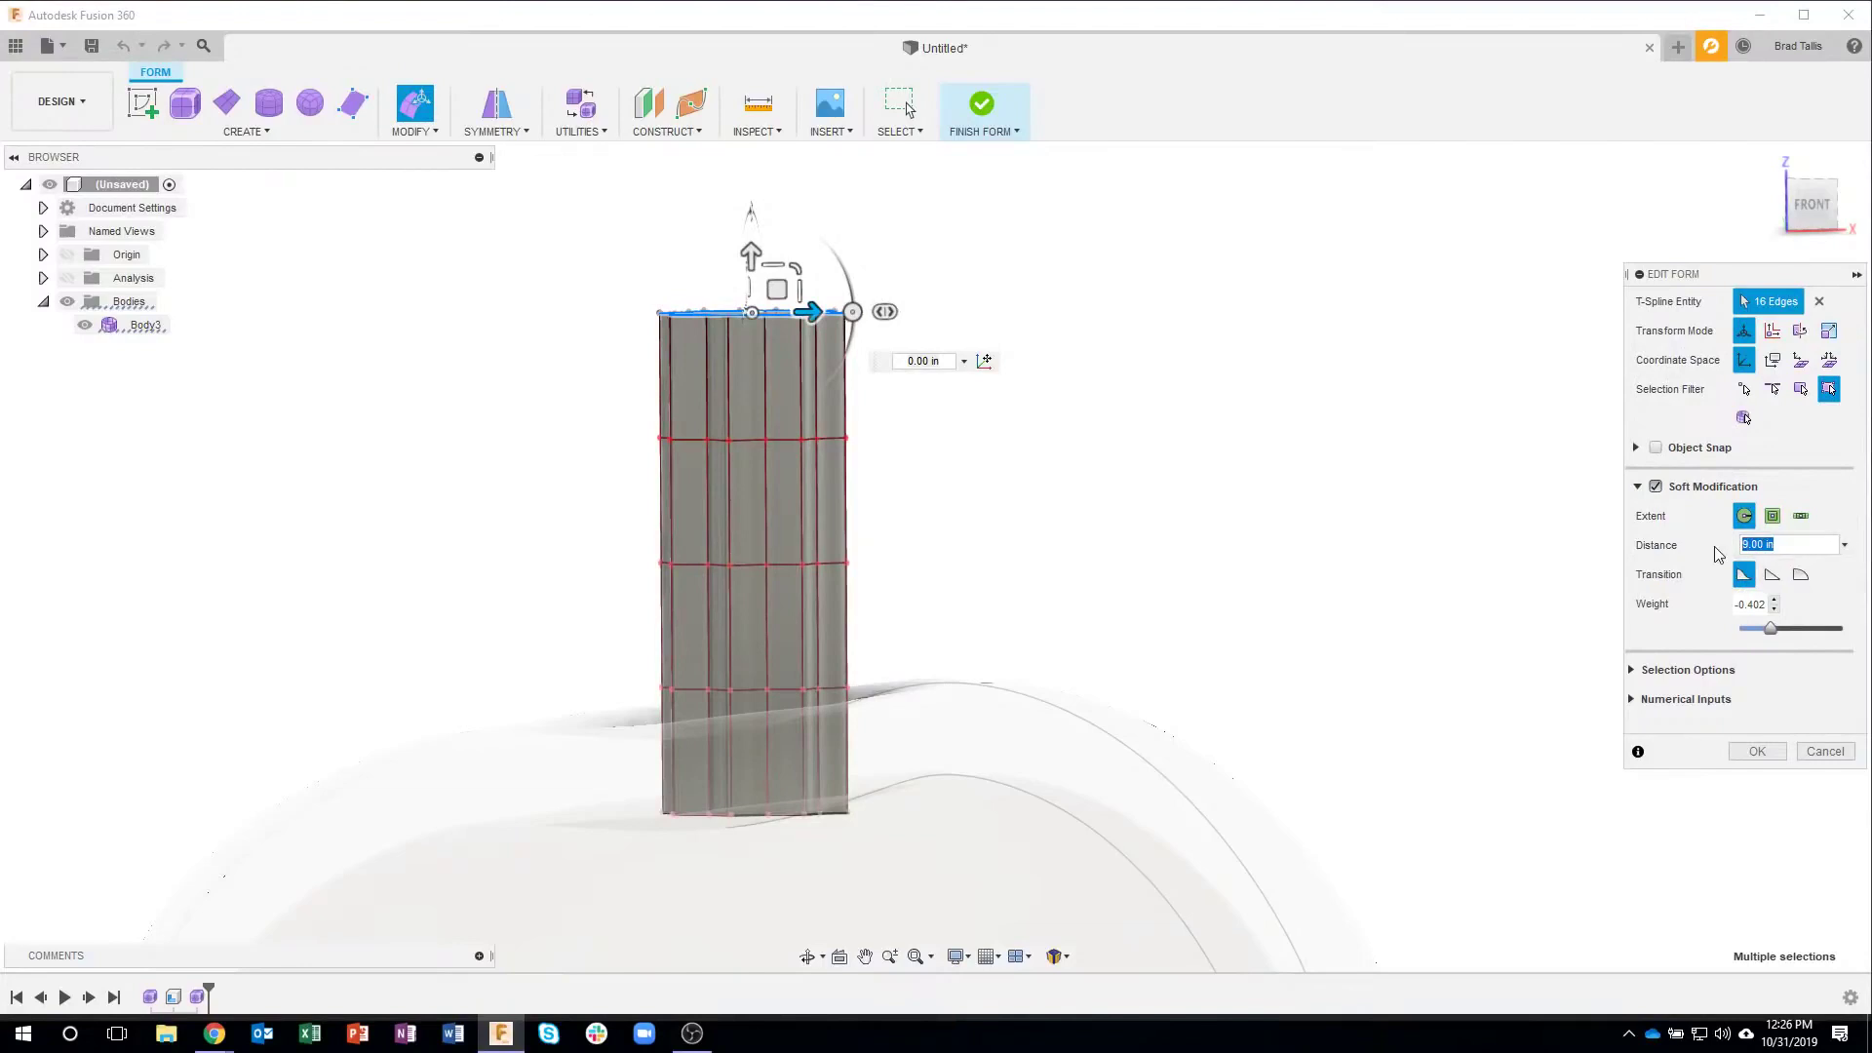
{"action": "type", "text": "6"}
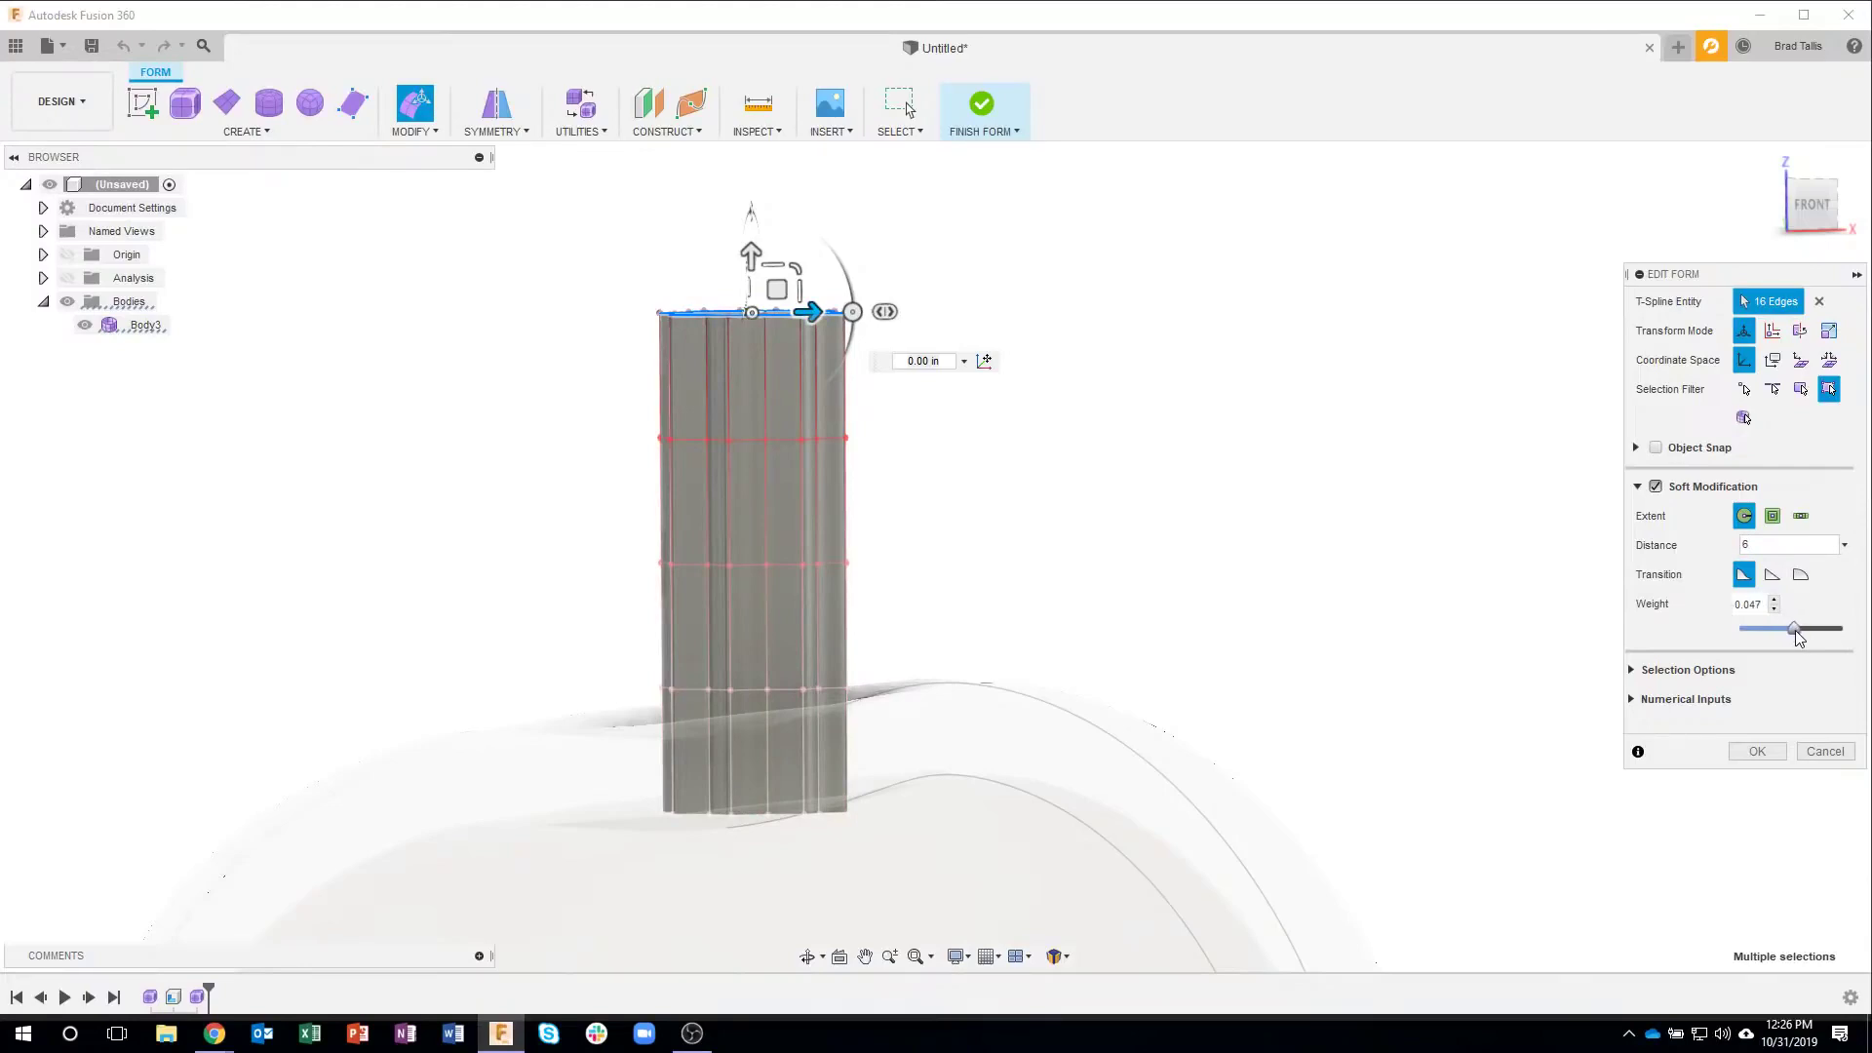
Scale the top ring inward to 0.517 using a Linear falloff transition
{"action": "mouse_move", "coordinate": [753, 308]}
{"action": "left_mouse_down"}
{"action": "mouse_move", "coordinate": [731, 314]}
{"action": "mouse_move", "coordinate": [753, 310]}
{"action": "left_mouse_up"}
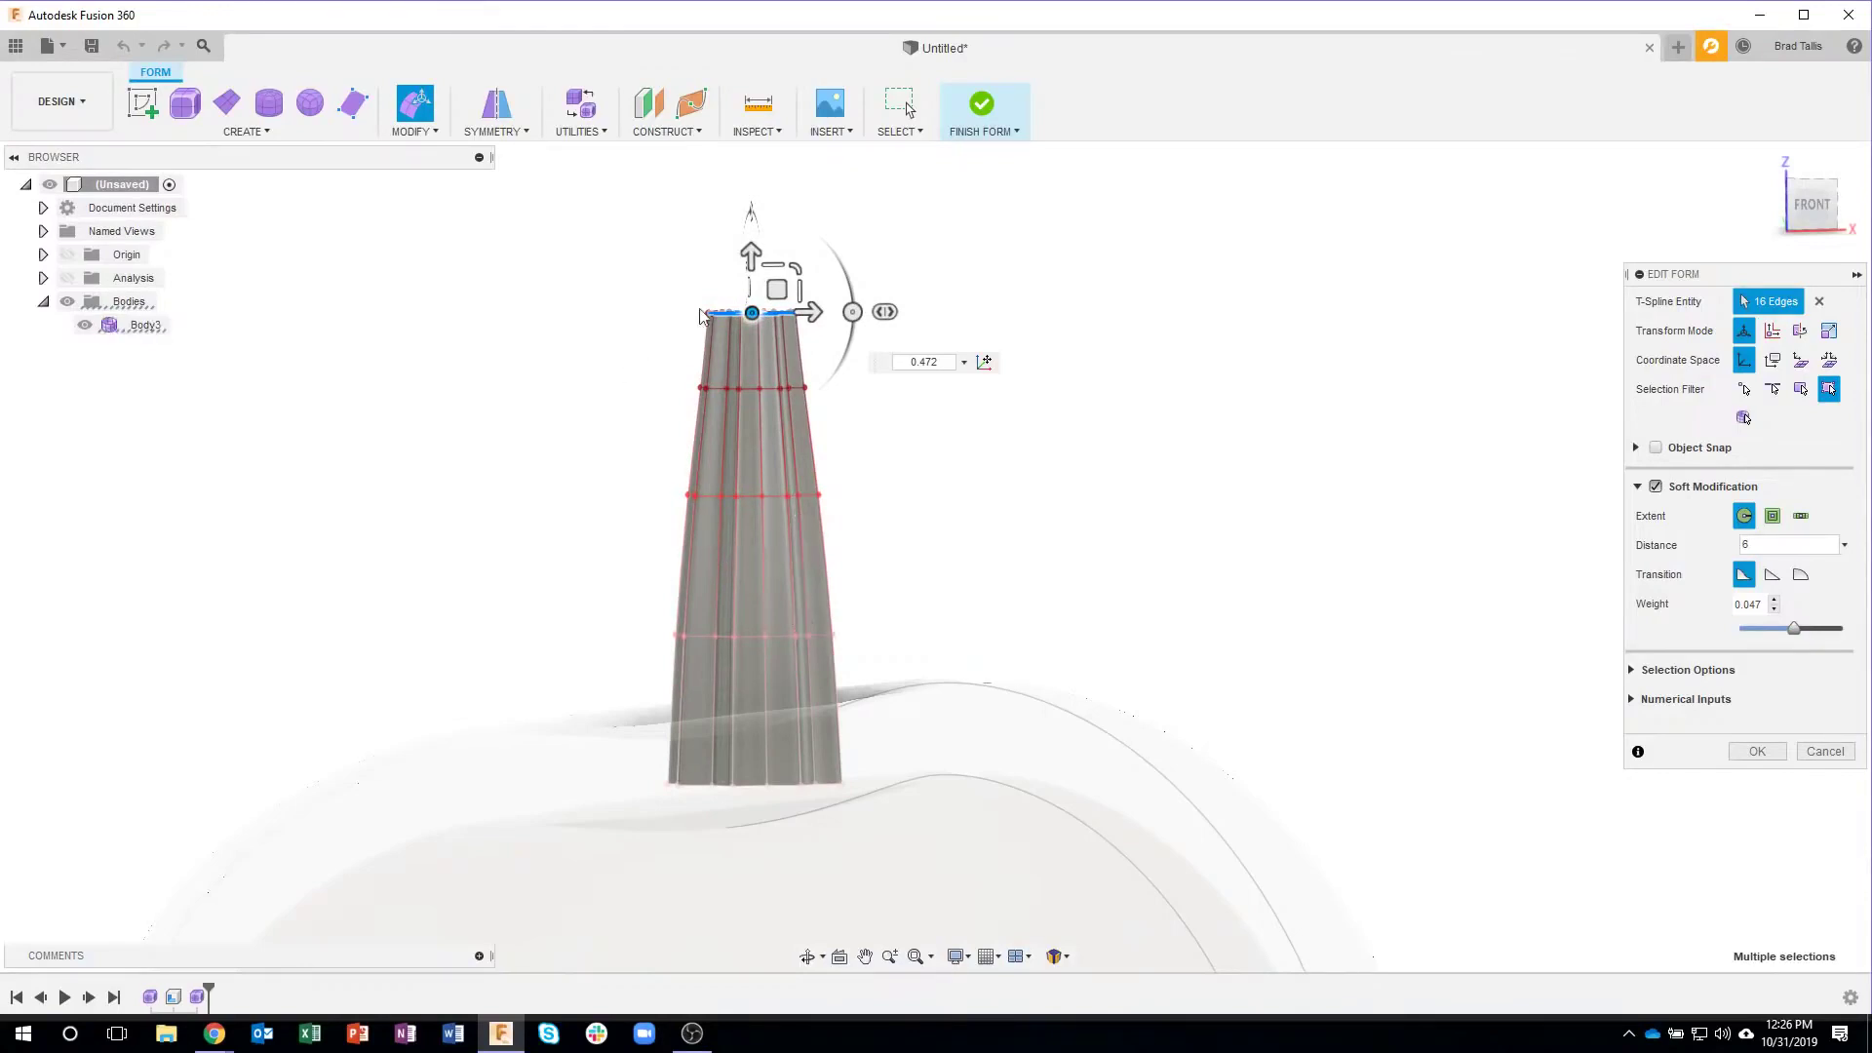
{"action": "left_click_drag", "start_coordinate": [750, 308], "coordinate": [752, 311]}
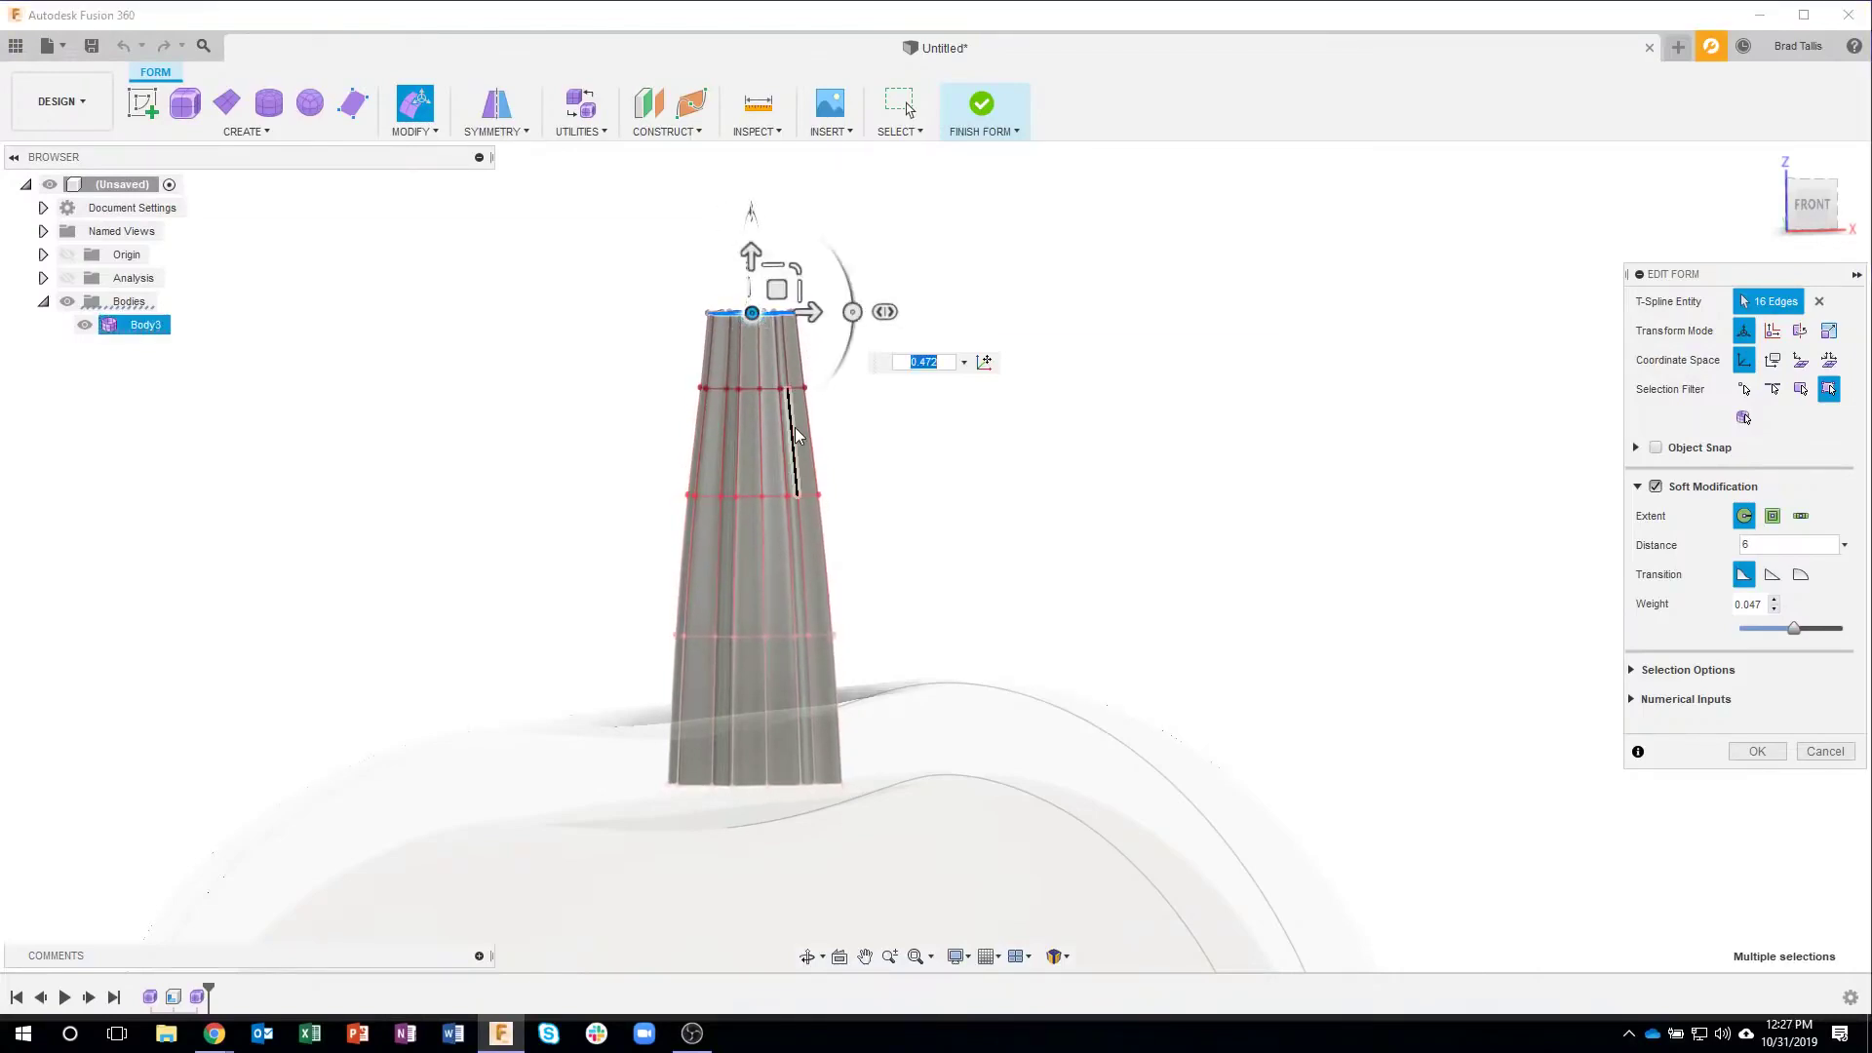
{"action": "left_click", "coordinate": [1772, 577]}
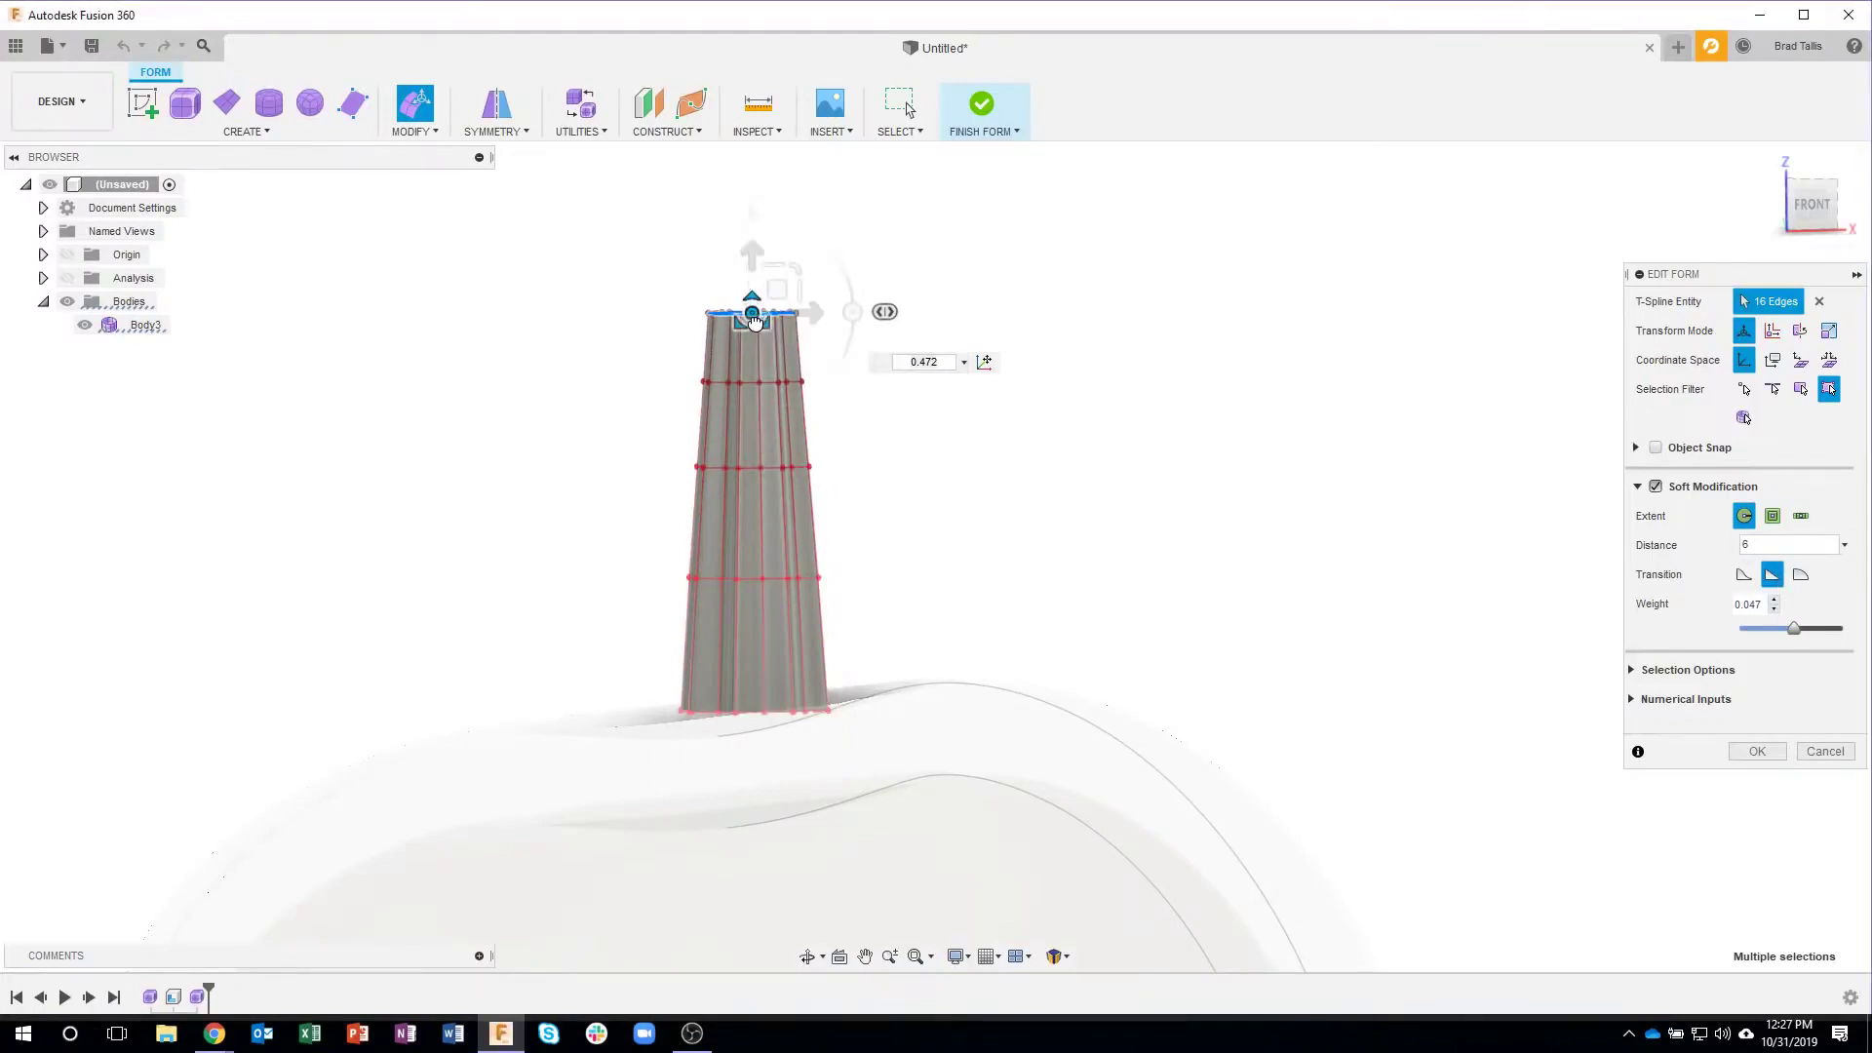
{"action": "mouse_move", "coordinate": [751, 317]}
{"action": "left_mouse_down"}
{"action": "mouse_move", "coordinate": [721, 324]}
{"action": "mouse_move", "coordinate": [747, 321]}
{"action": "left_mouse_up"}
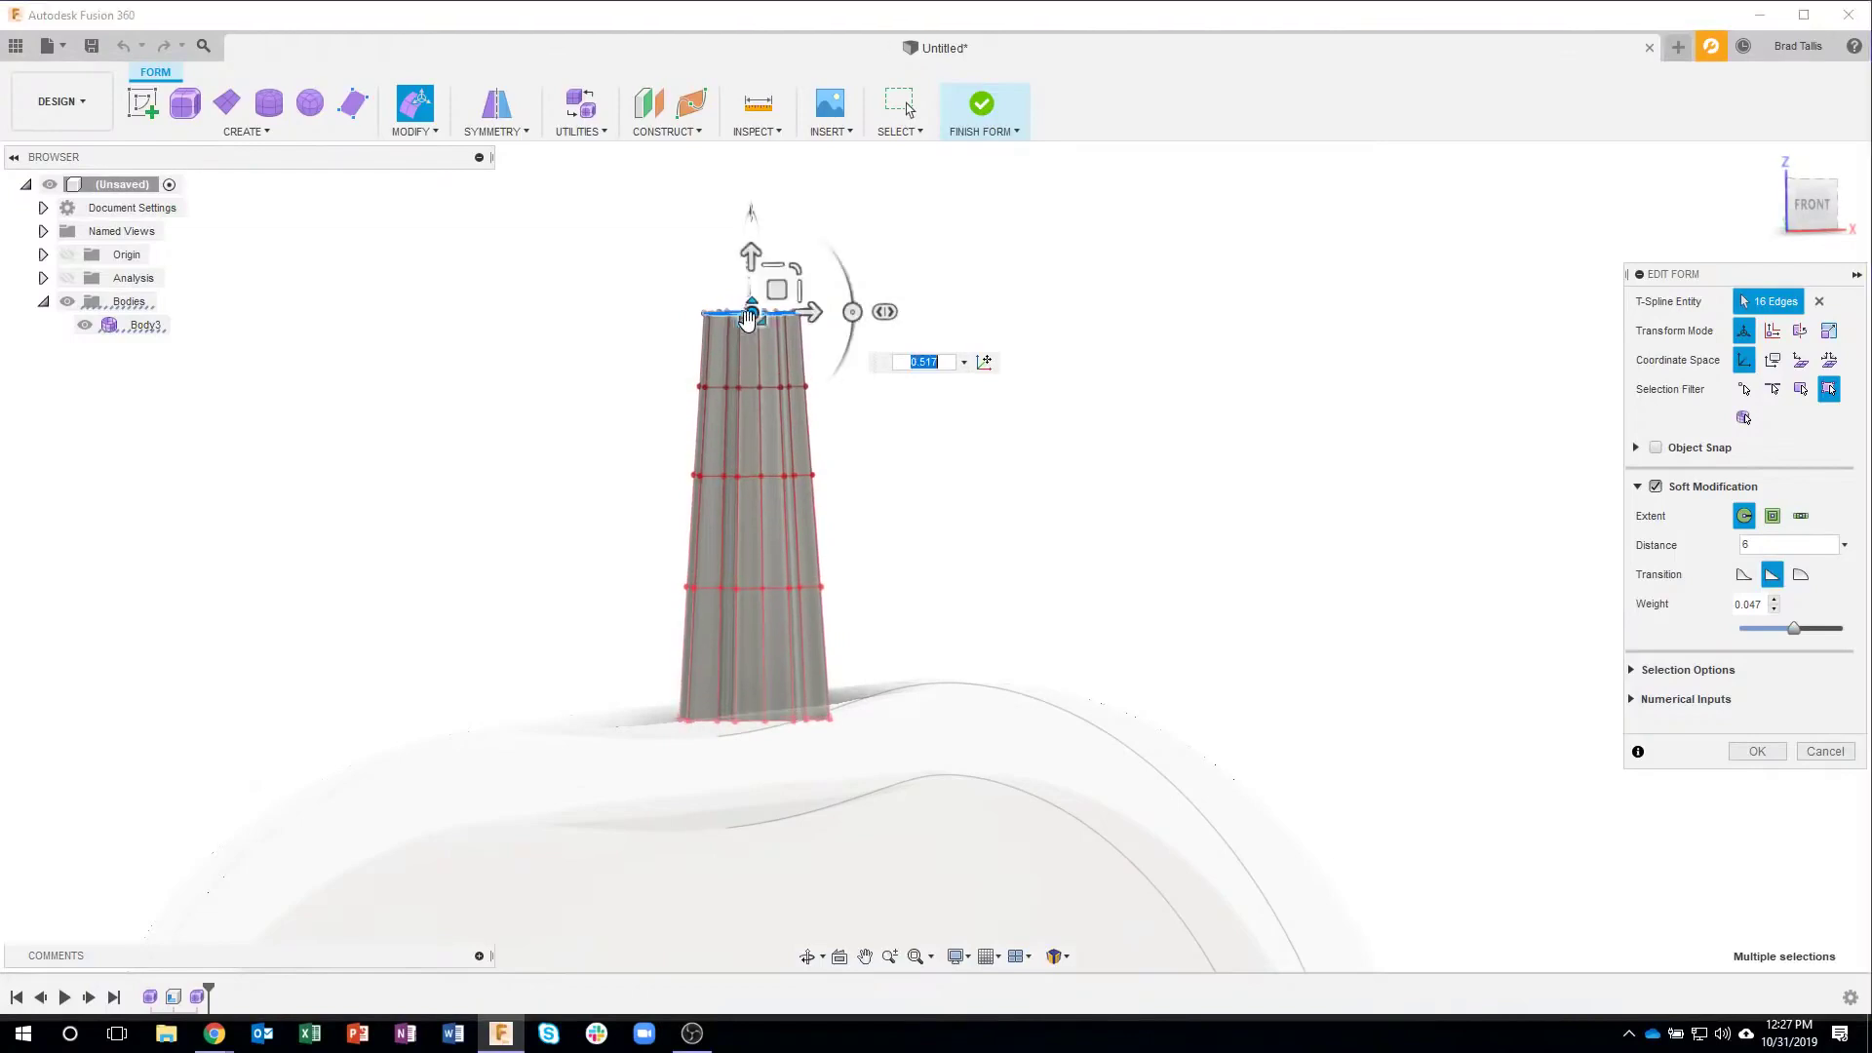
Accept the tapered stem and reopen Edit Form on it from the front view
{"action": "left_click", "coordinate": [1757, 751]}
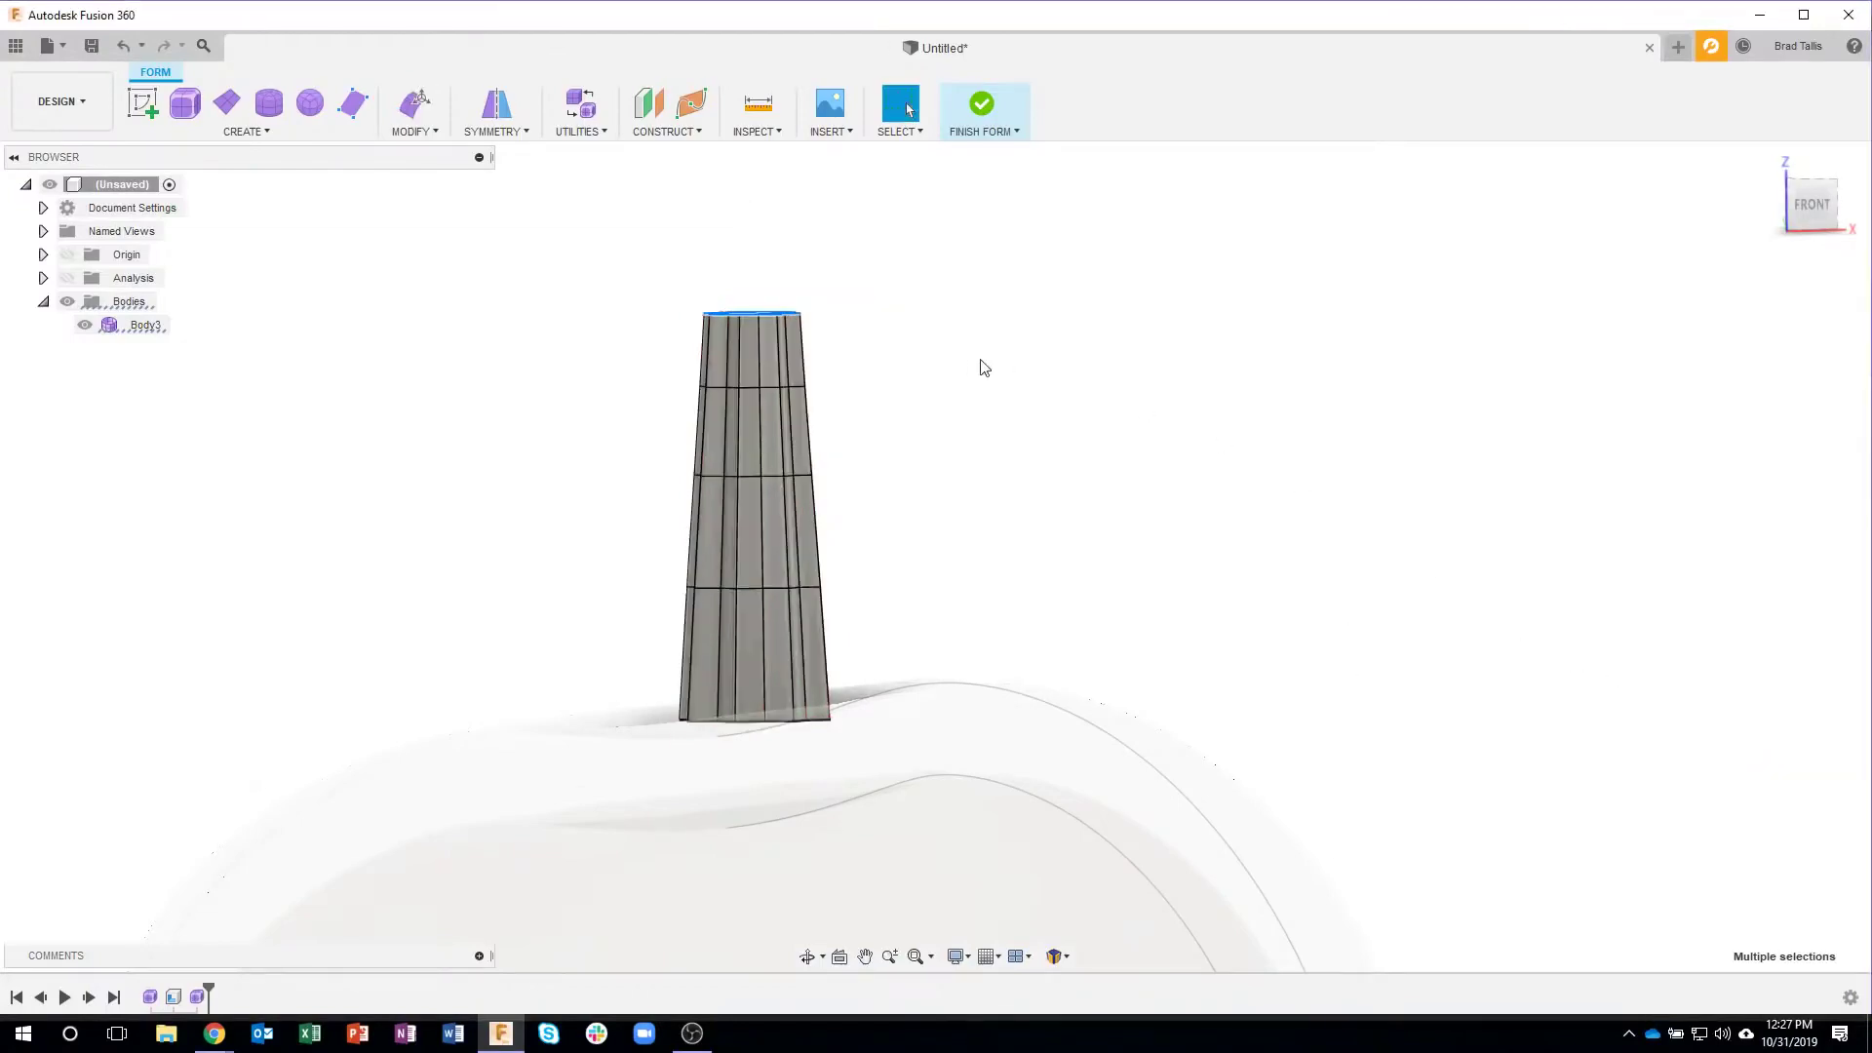
{"action": "middle_click_drag", "start_coordinate": [1011, 422], "coordinate": [1799, 201], "text": "shift"}
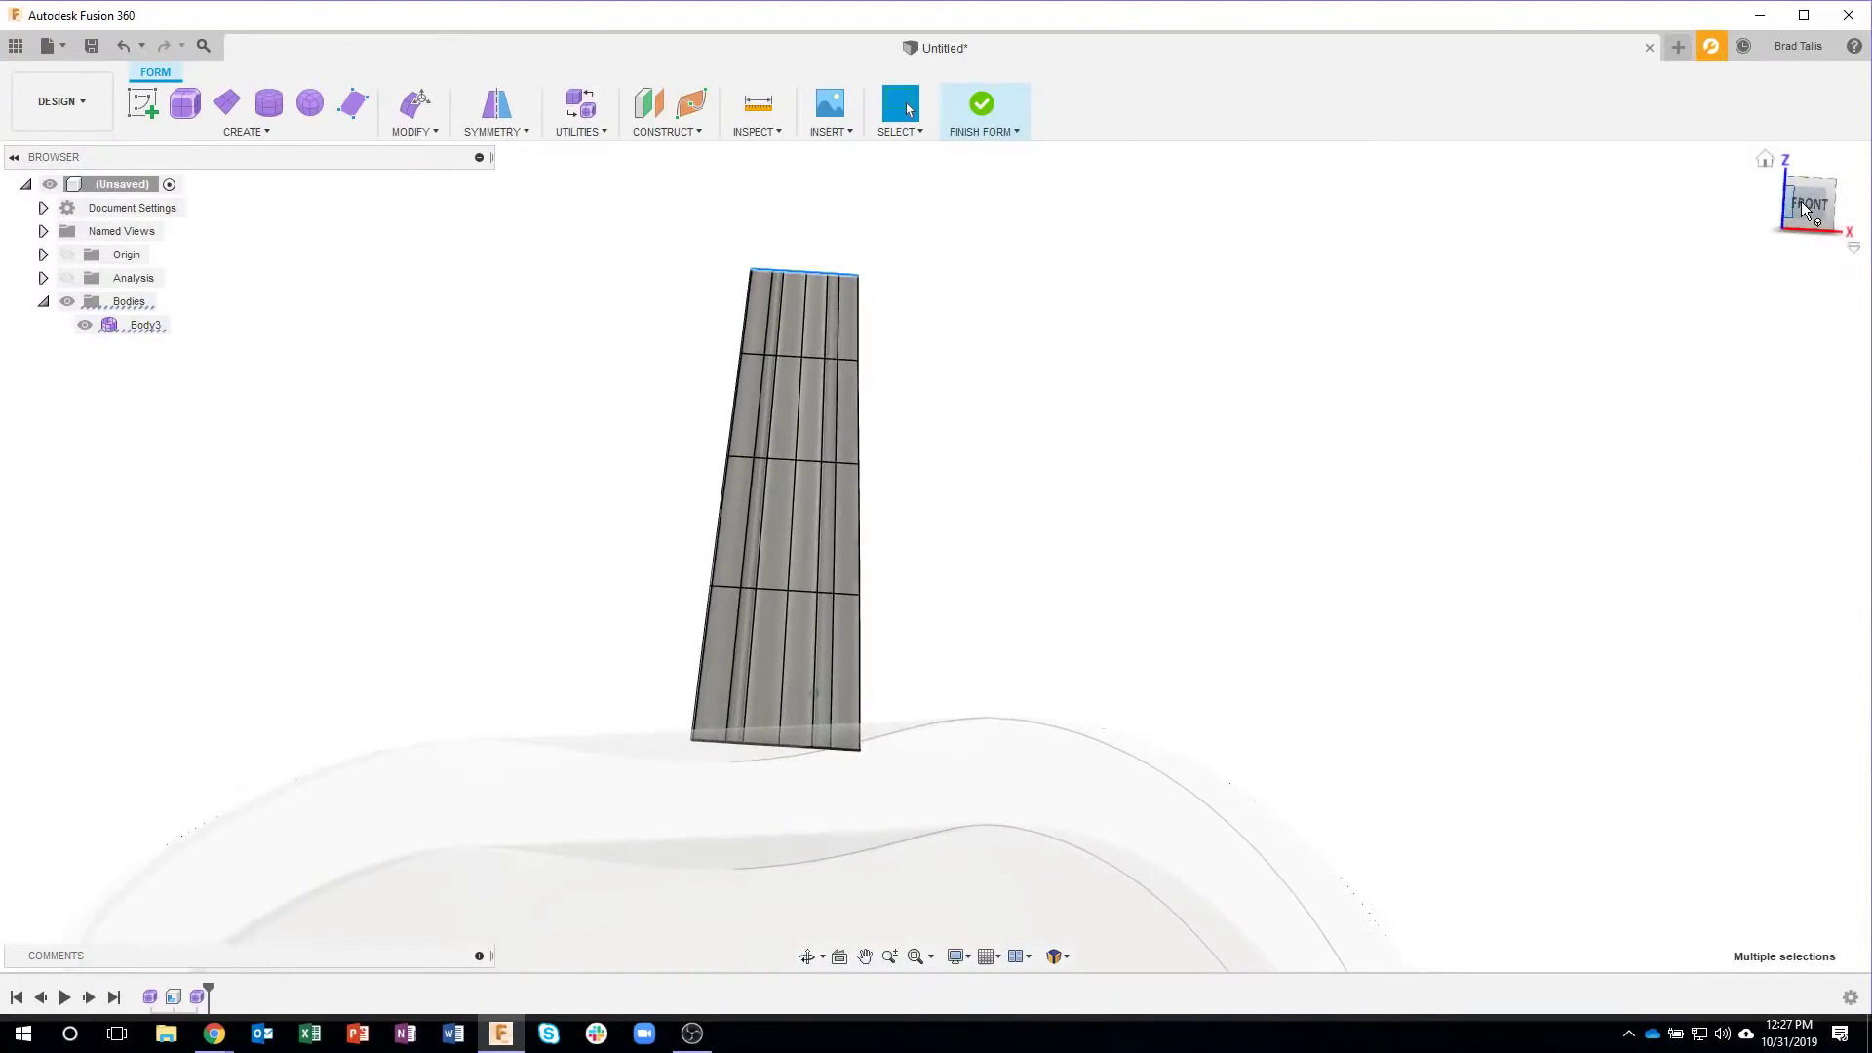
{"action": "left_click", "coordinate": [1804, 203]}
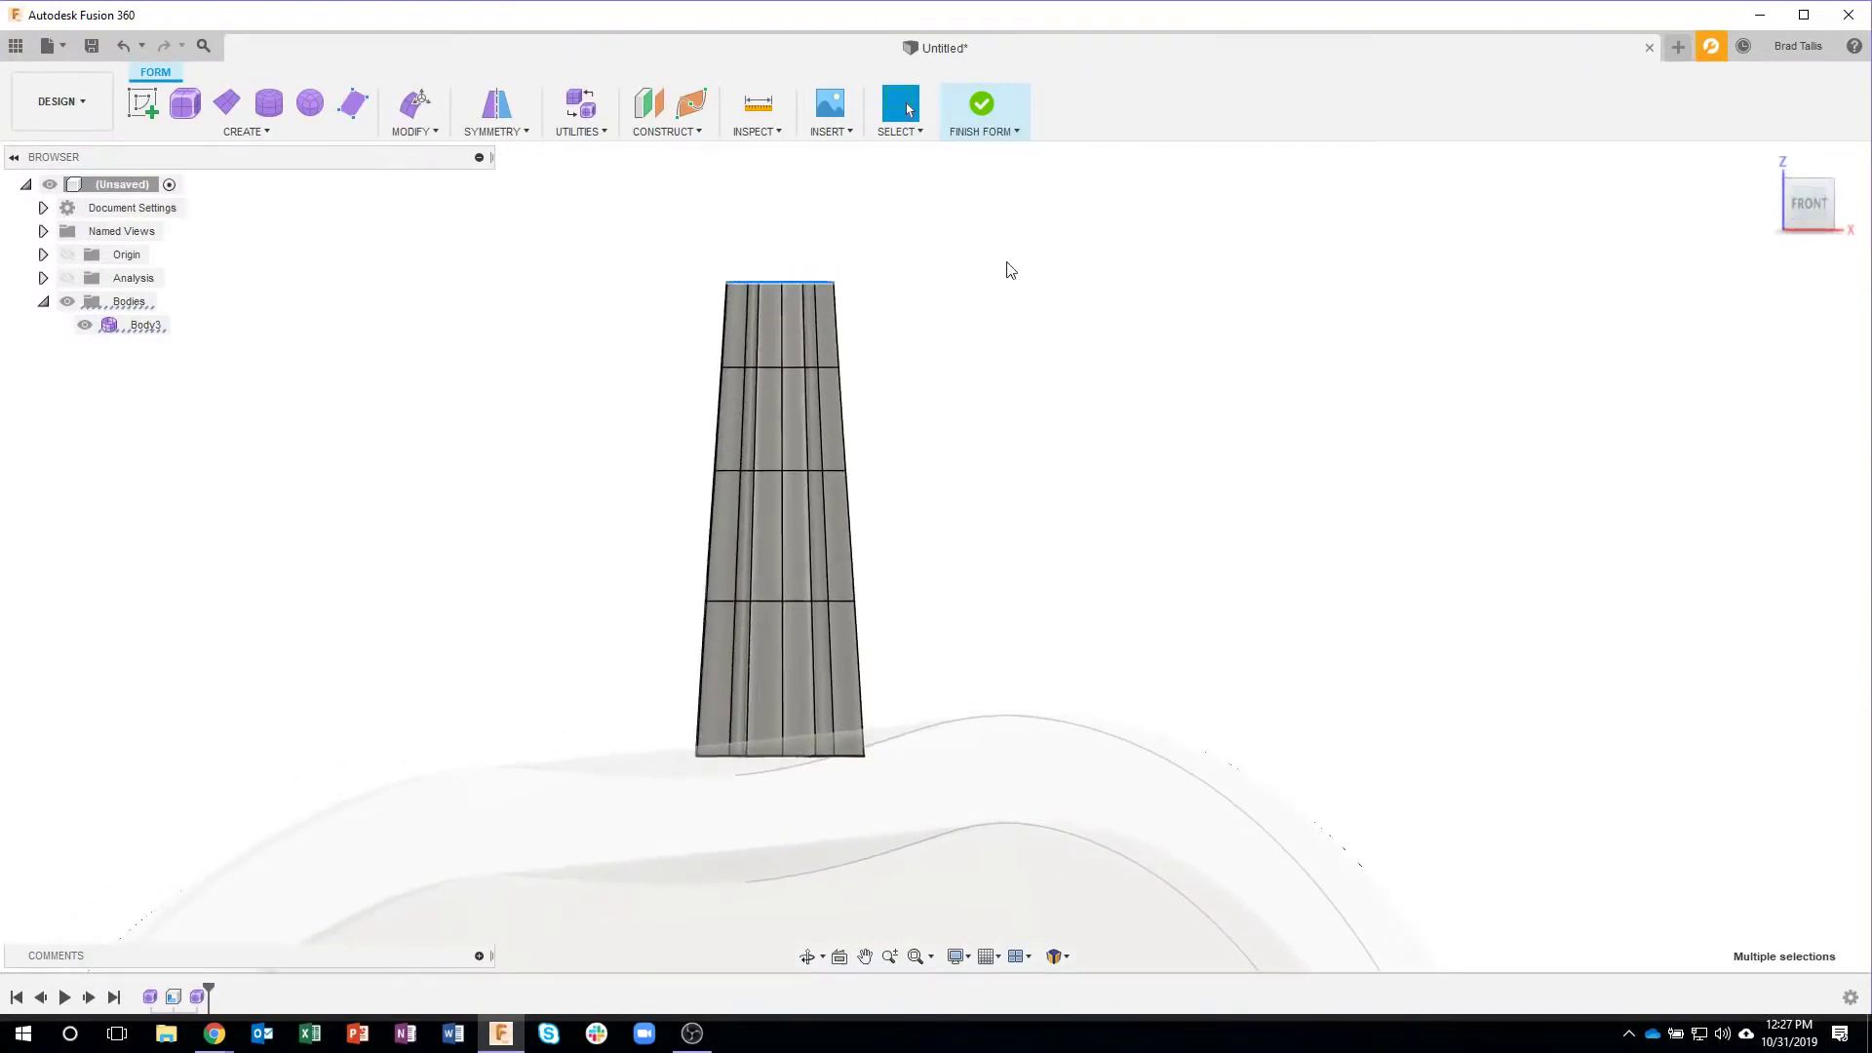
{"action": "right_click", "coordinate": [942, 225]}
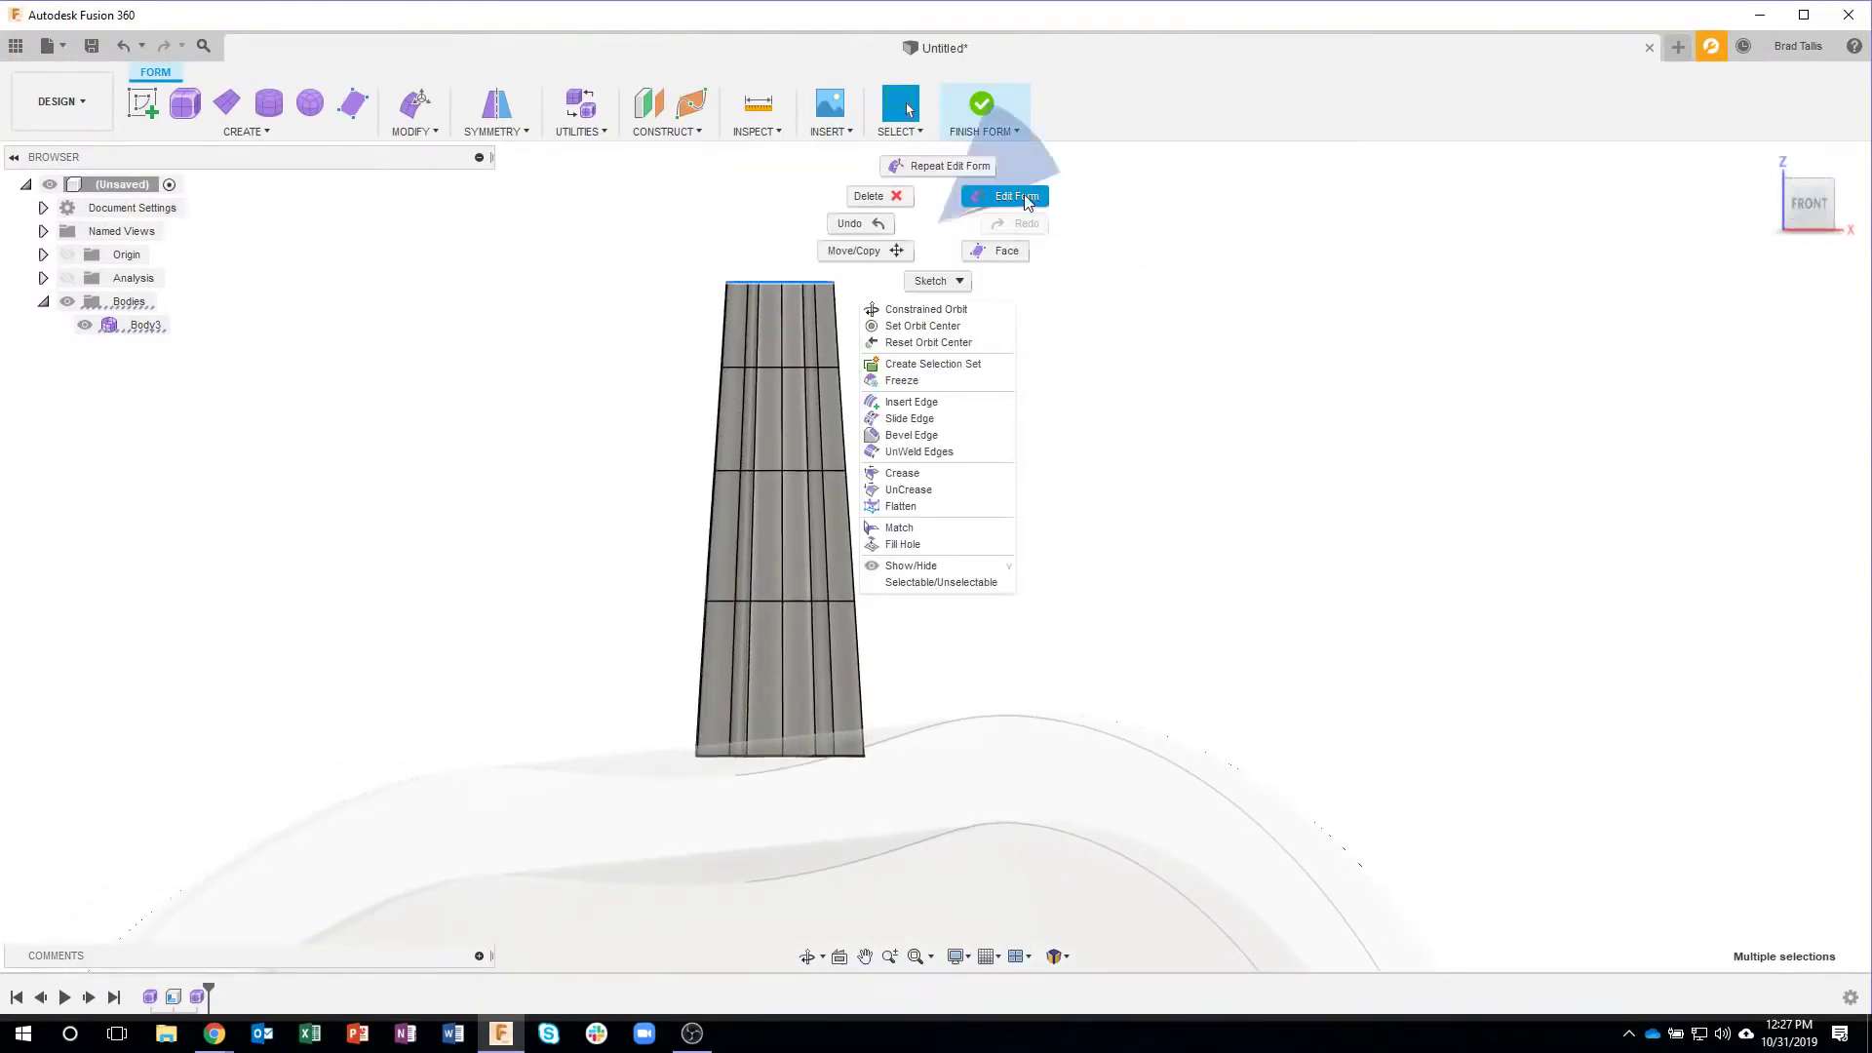
{"action": "left_click", "coordinate": [1004, 196]}
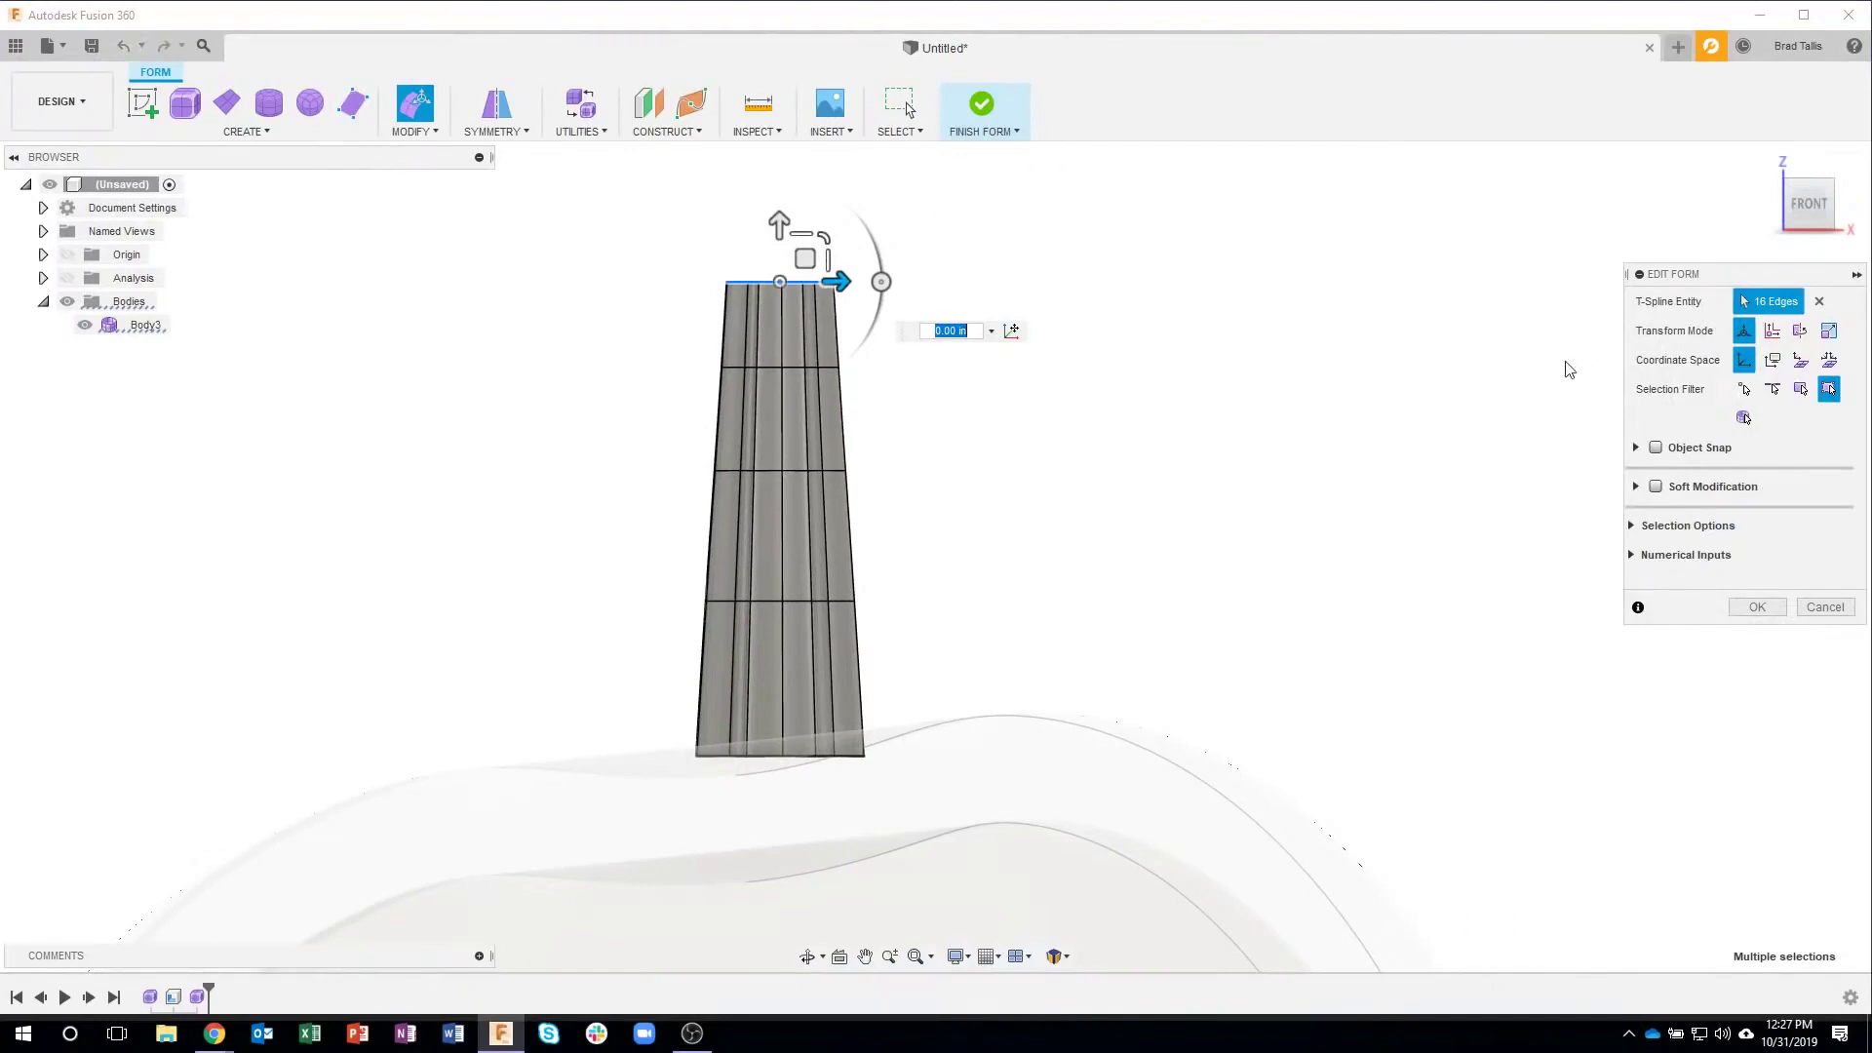
Window-select the upper stem faces and rotate them to bend the stem sideways
{"action": "left_click", "coordinate": [616, 235]}
{"action": "left_click_drag", "start_coordinate": [606, 202], "coordinate": [1012, 667]}
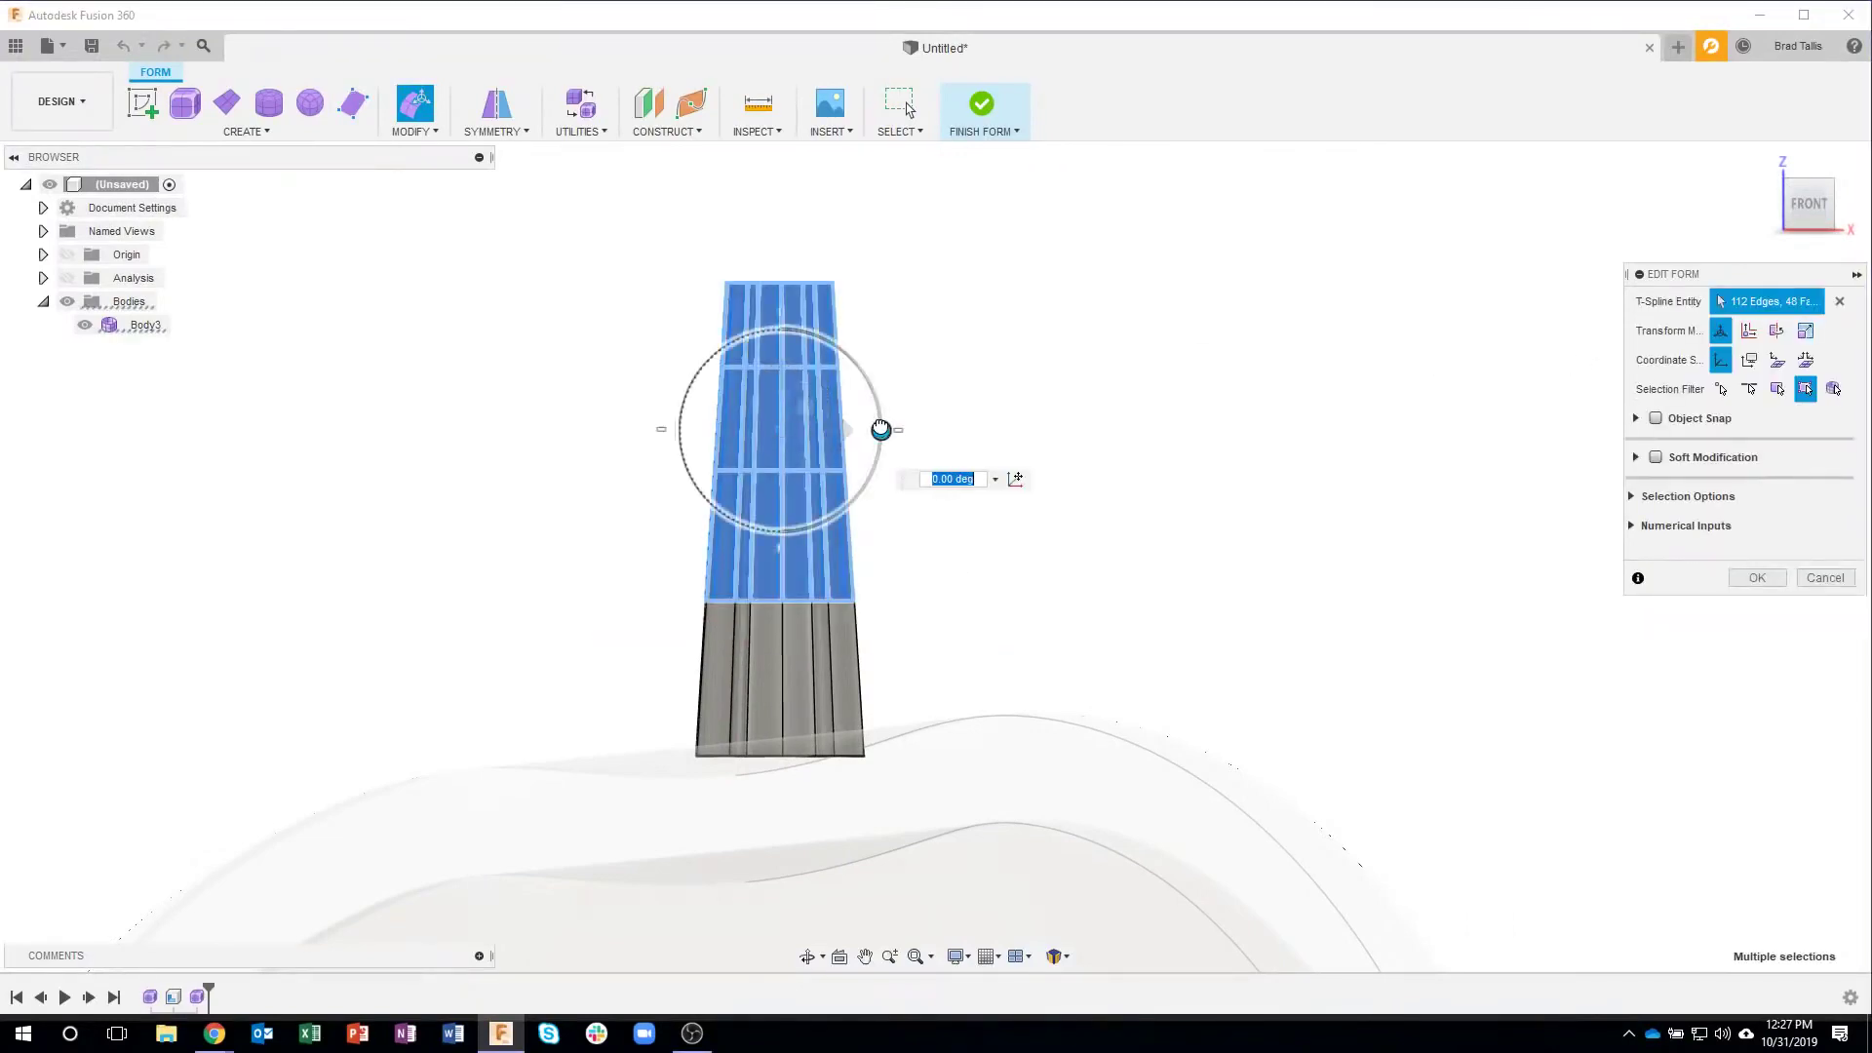
{"action": "left_click_drag", "start_coordinate": [877, 426], "coordinate": [765, 446]}
{"action": "left_click_drag", "start_coordinate": [581, 269], "coordinate": [911, 535]}
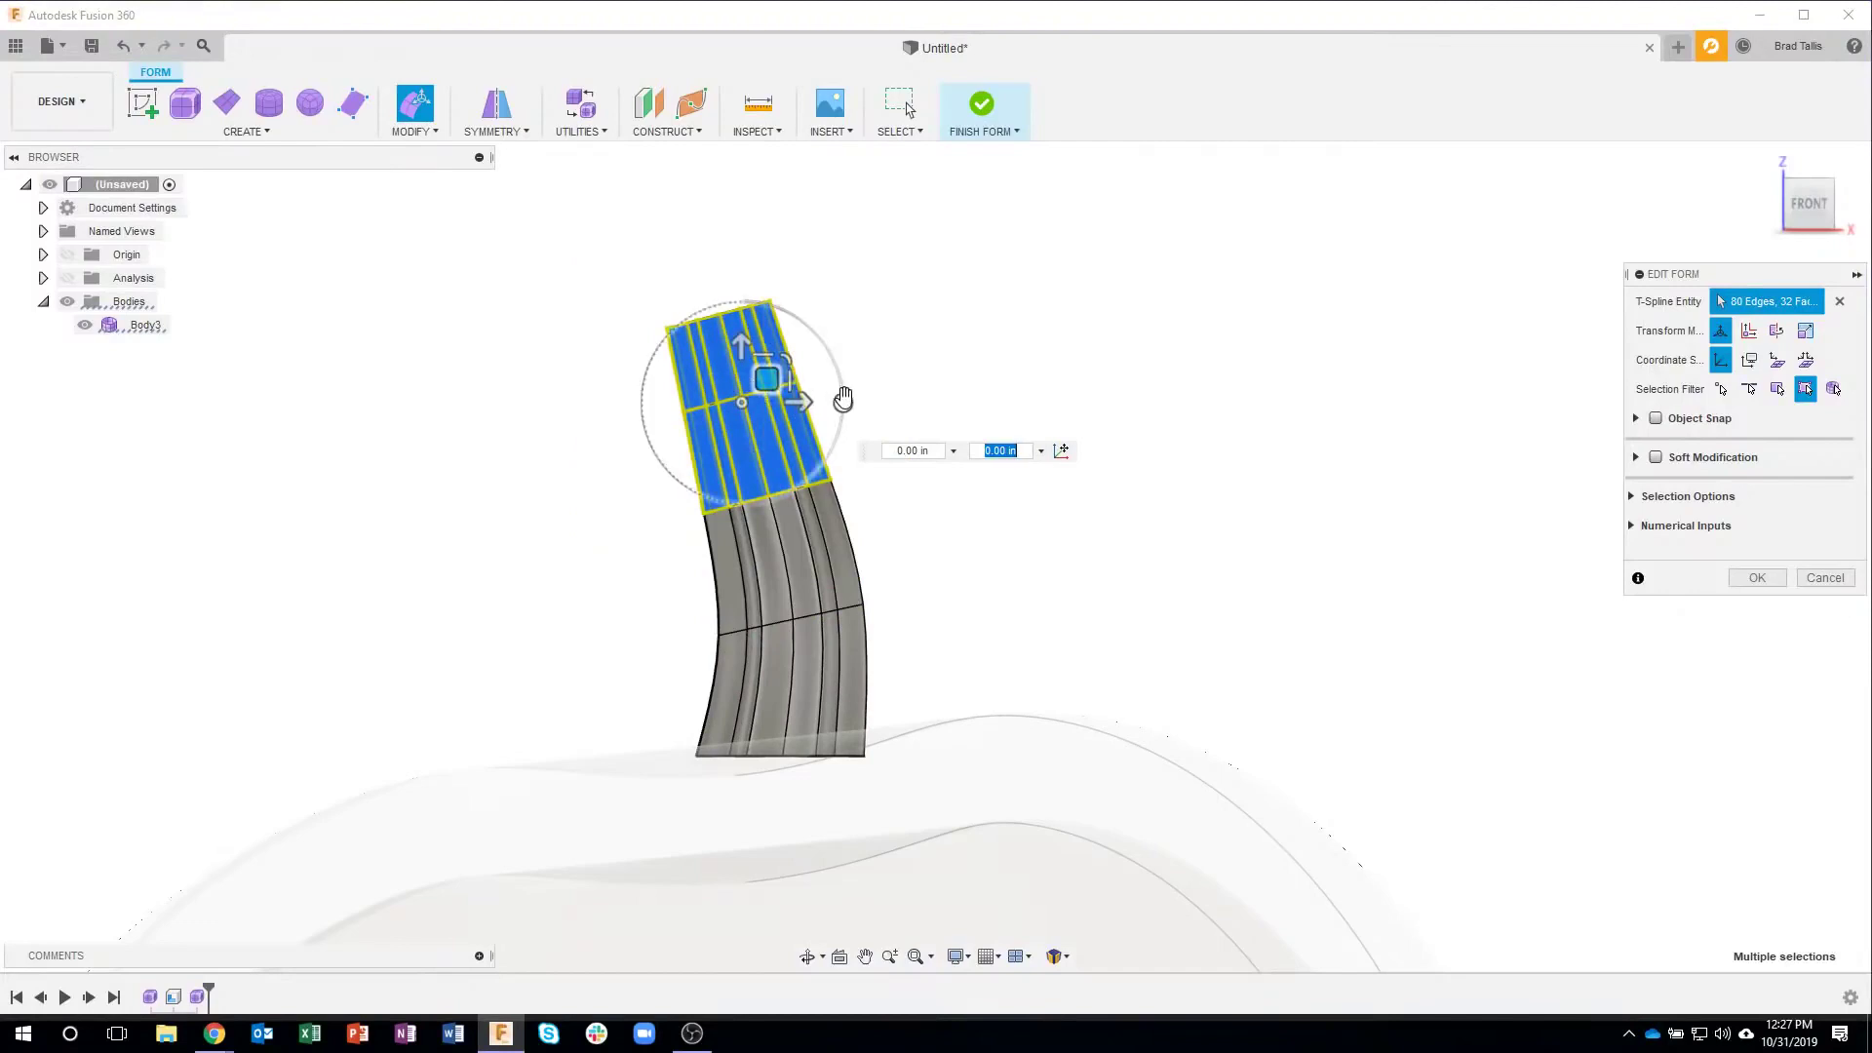
{"action": "left_click_drag", "start_coordinate": [840, 400], "coordinate": [748, 414]}
Reselect the topmost faces and rotate them further, ending in Top view
{"action": "left_click", "coordinate": [533, 291]}
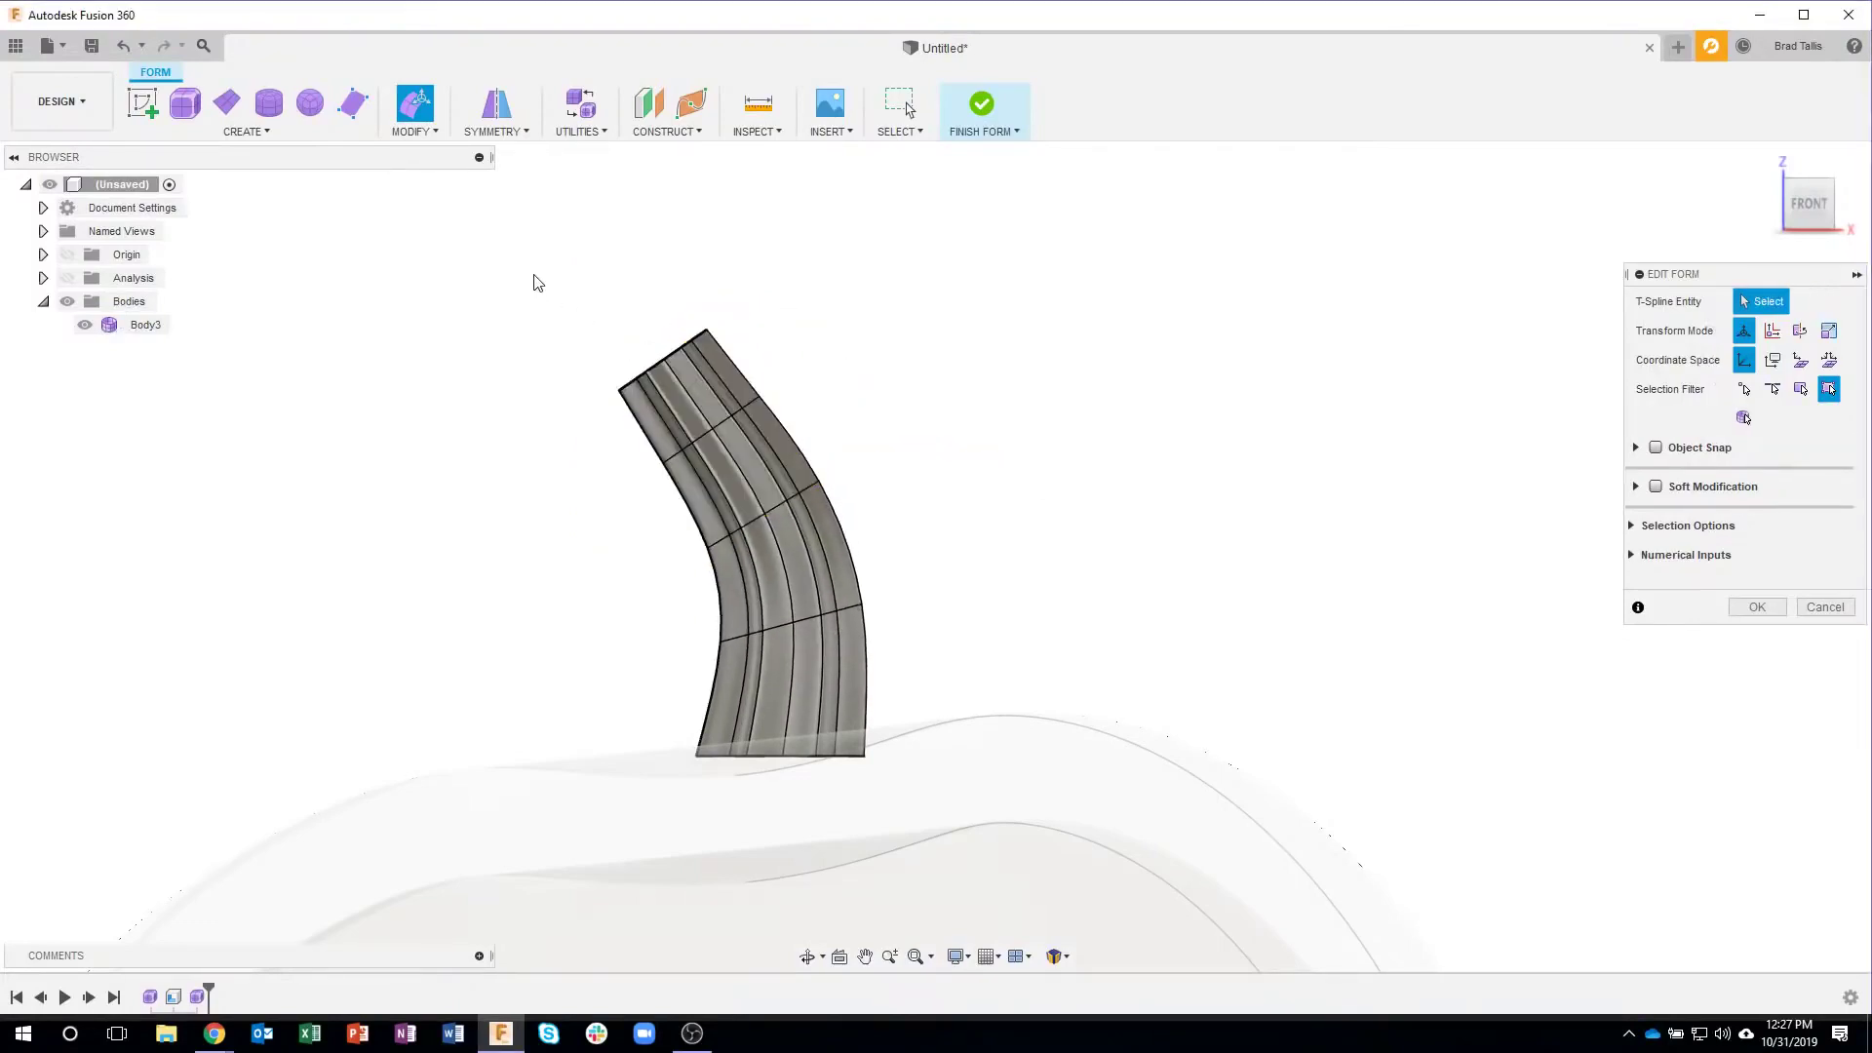
{"action": "left_click_drag", "start_coordinate": [532, 274], "coordinate": [828, 484]}
{"action": "left_click_drag", "start_coordinate": [790, 395], "coordinate": [686, 394]}
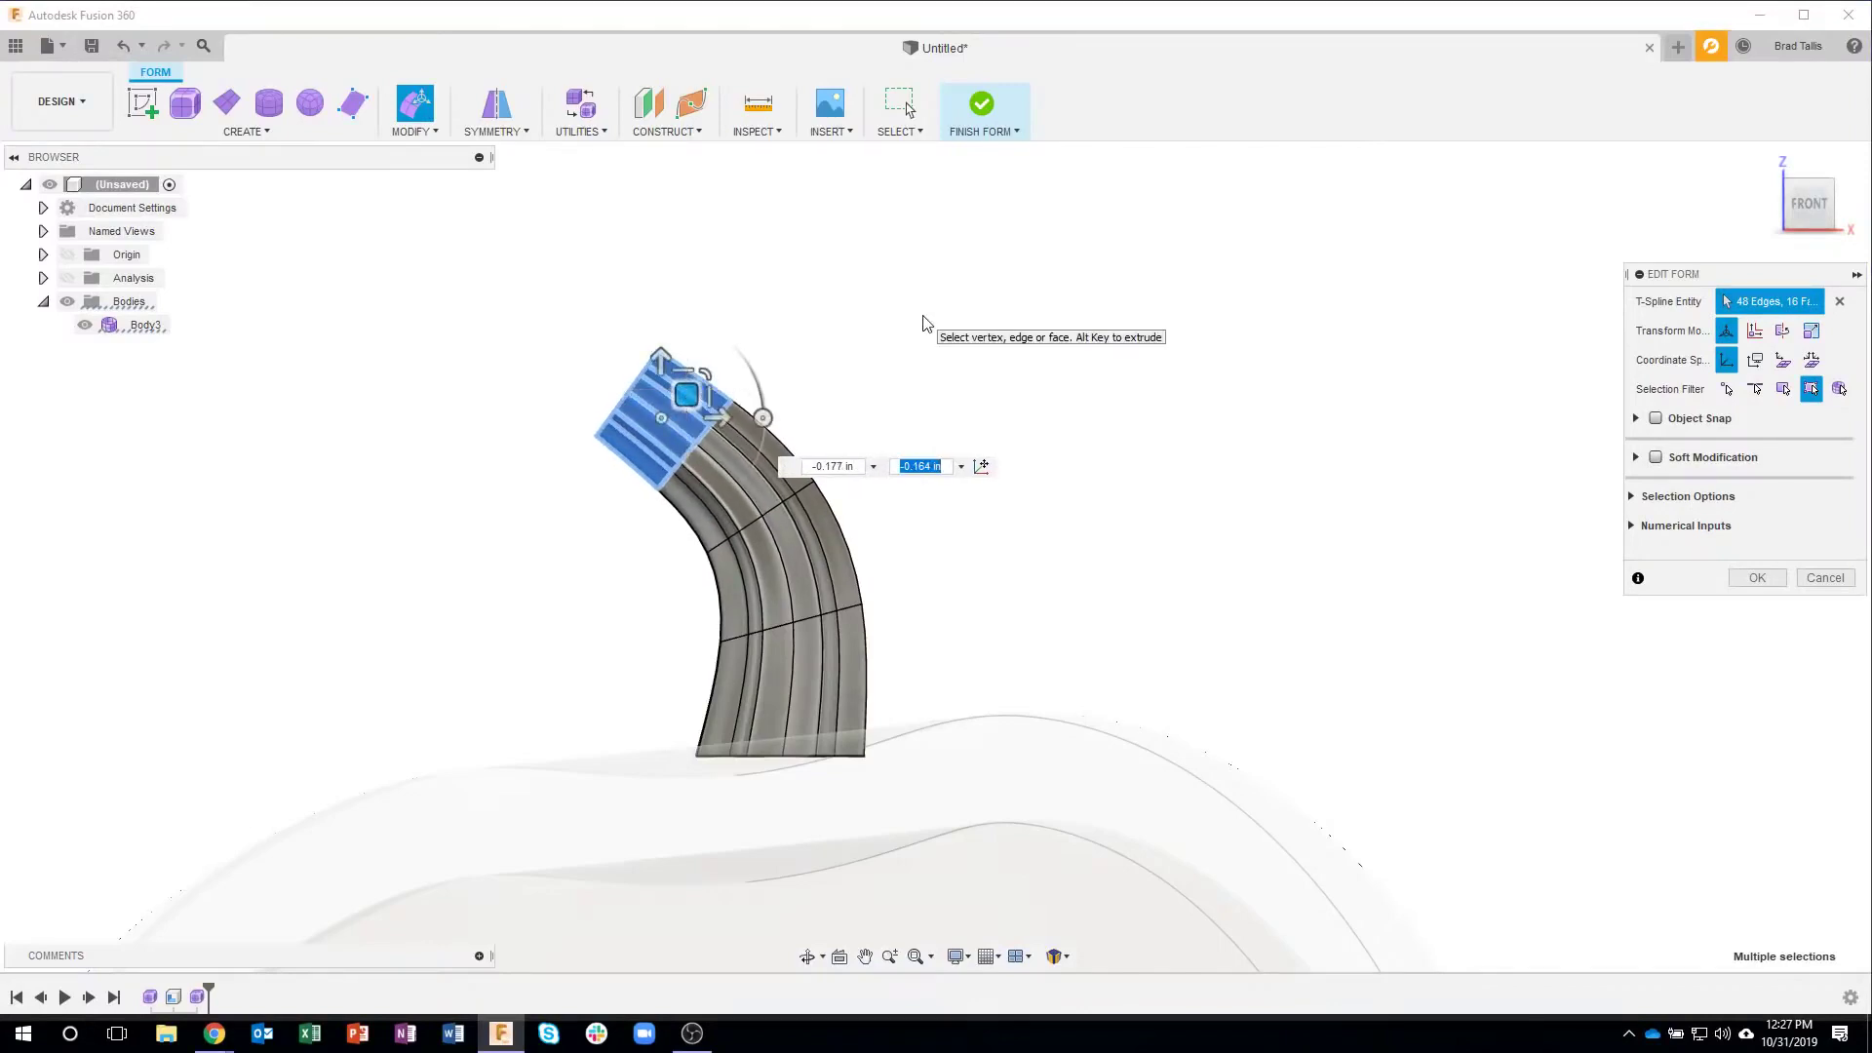
{"action": "middle_click_drag", "start_coordinate": [926, 322], "coordinate": [885, 659], "text": "shift"}
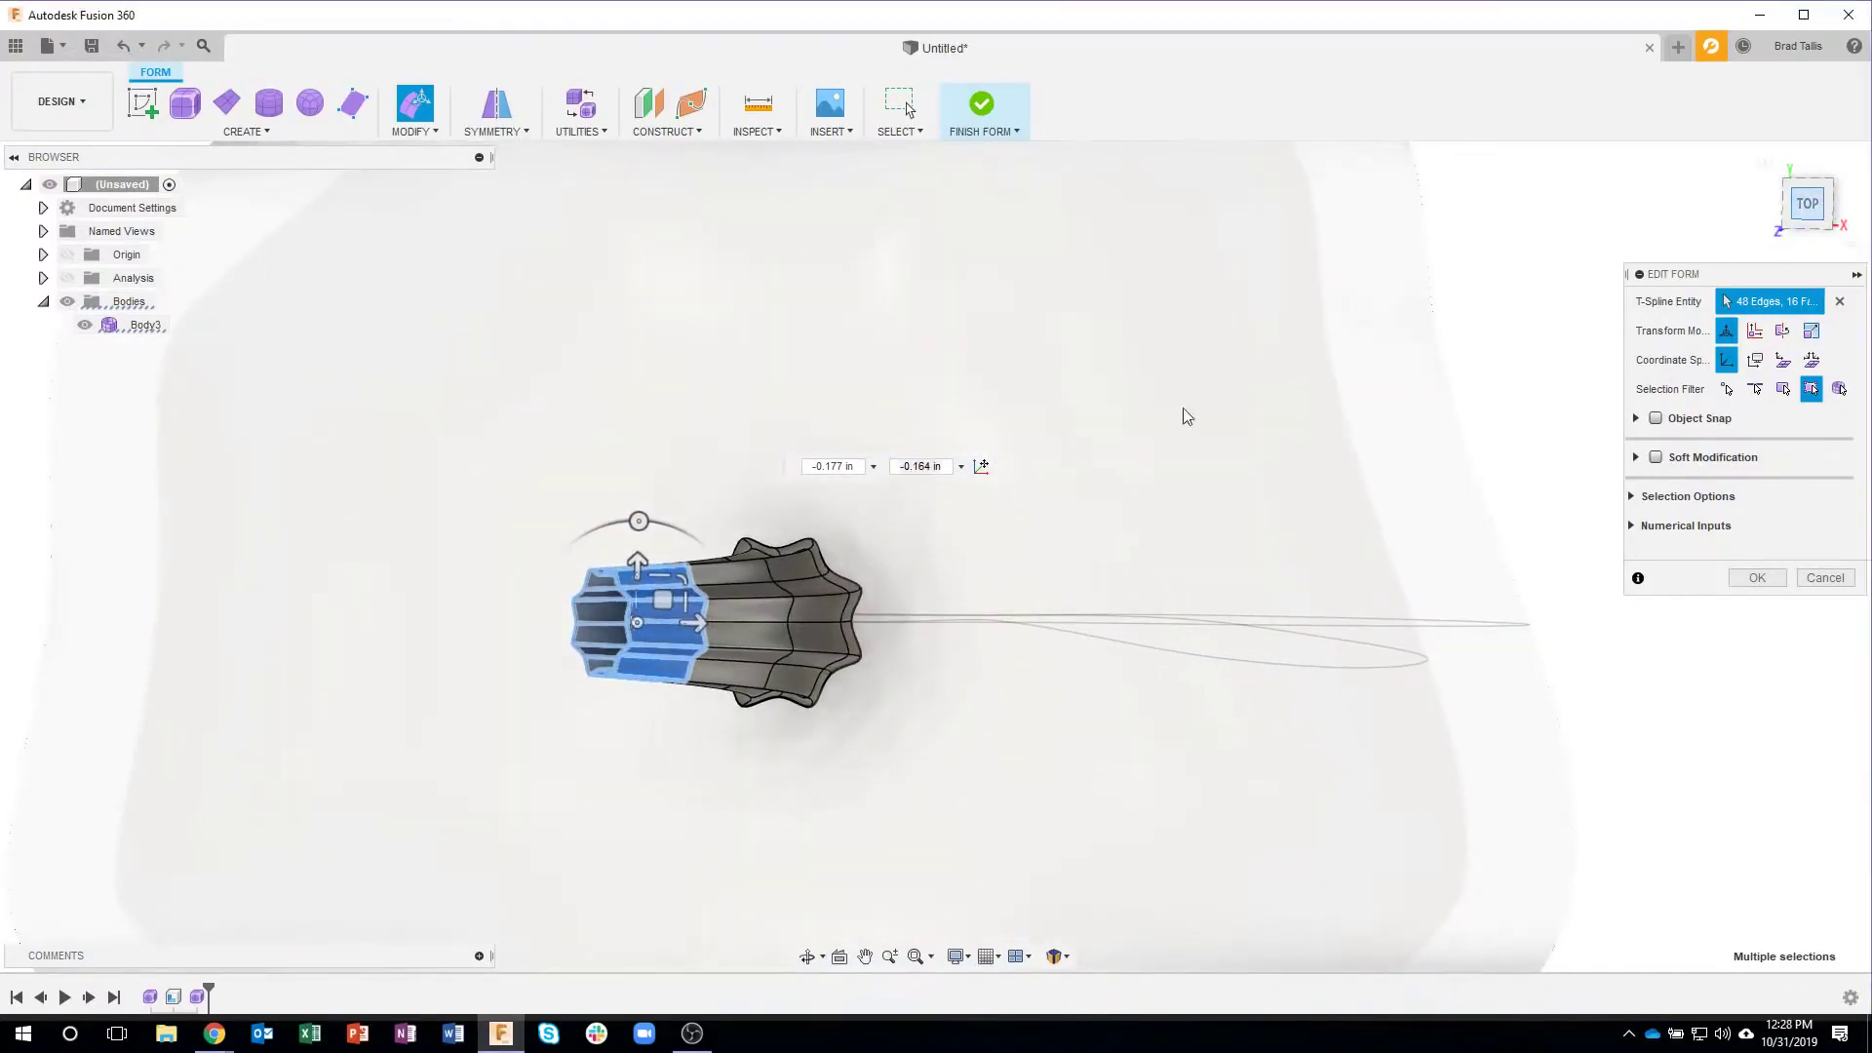
From Top view, shift and twist the top faces, nudging them back toward centre
{"action": "left_click_drag", "start_coordinate": [743, 636], "coordinate": [803, 634]}
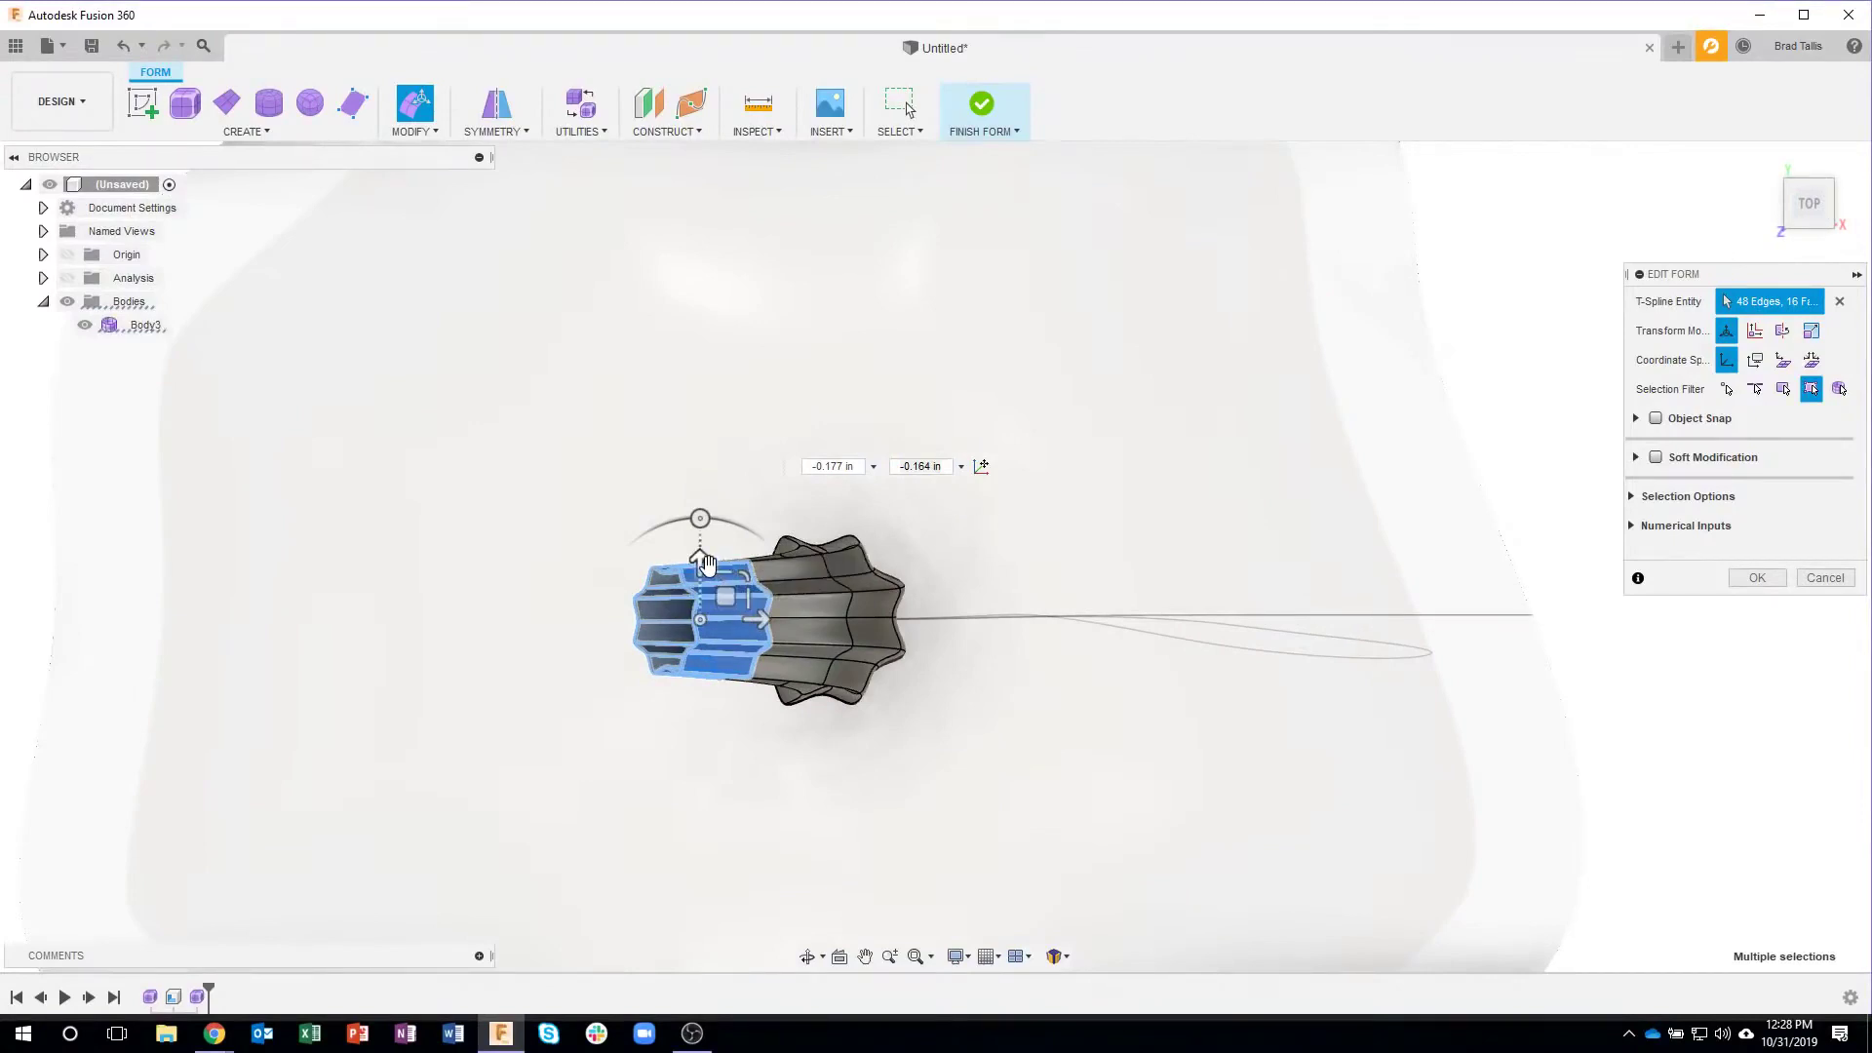
{"action": "mouse_move", "coordinate": [704, 531]}
{"action": "left_mouse_down"}
{"action": "mouse_move", "coordinate": [711, 506]}
{"action": "mouse_move", "coordinate": [741, 526]}
{"action": "left_mouse_up"}
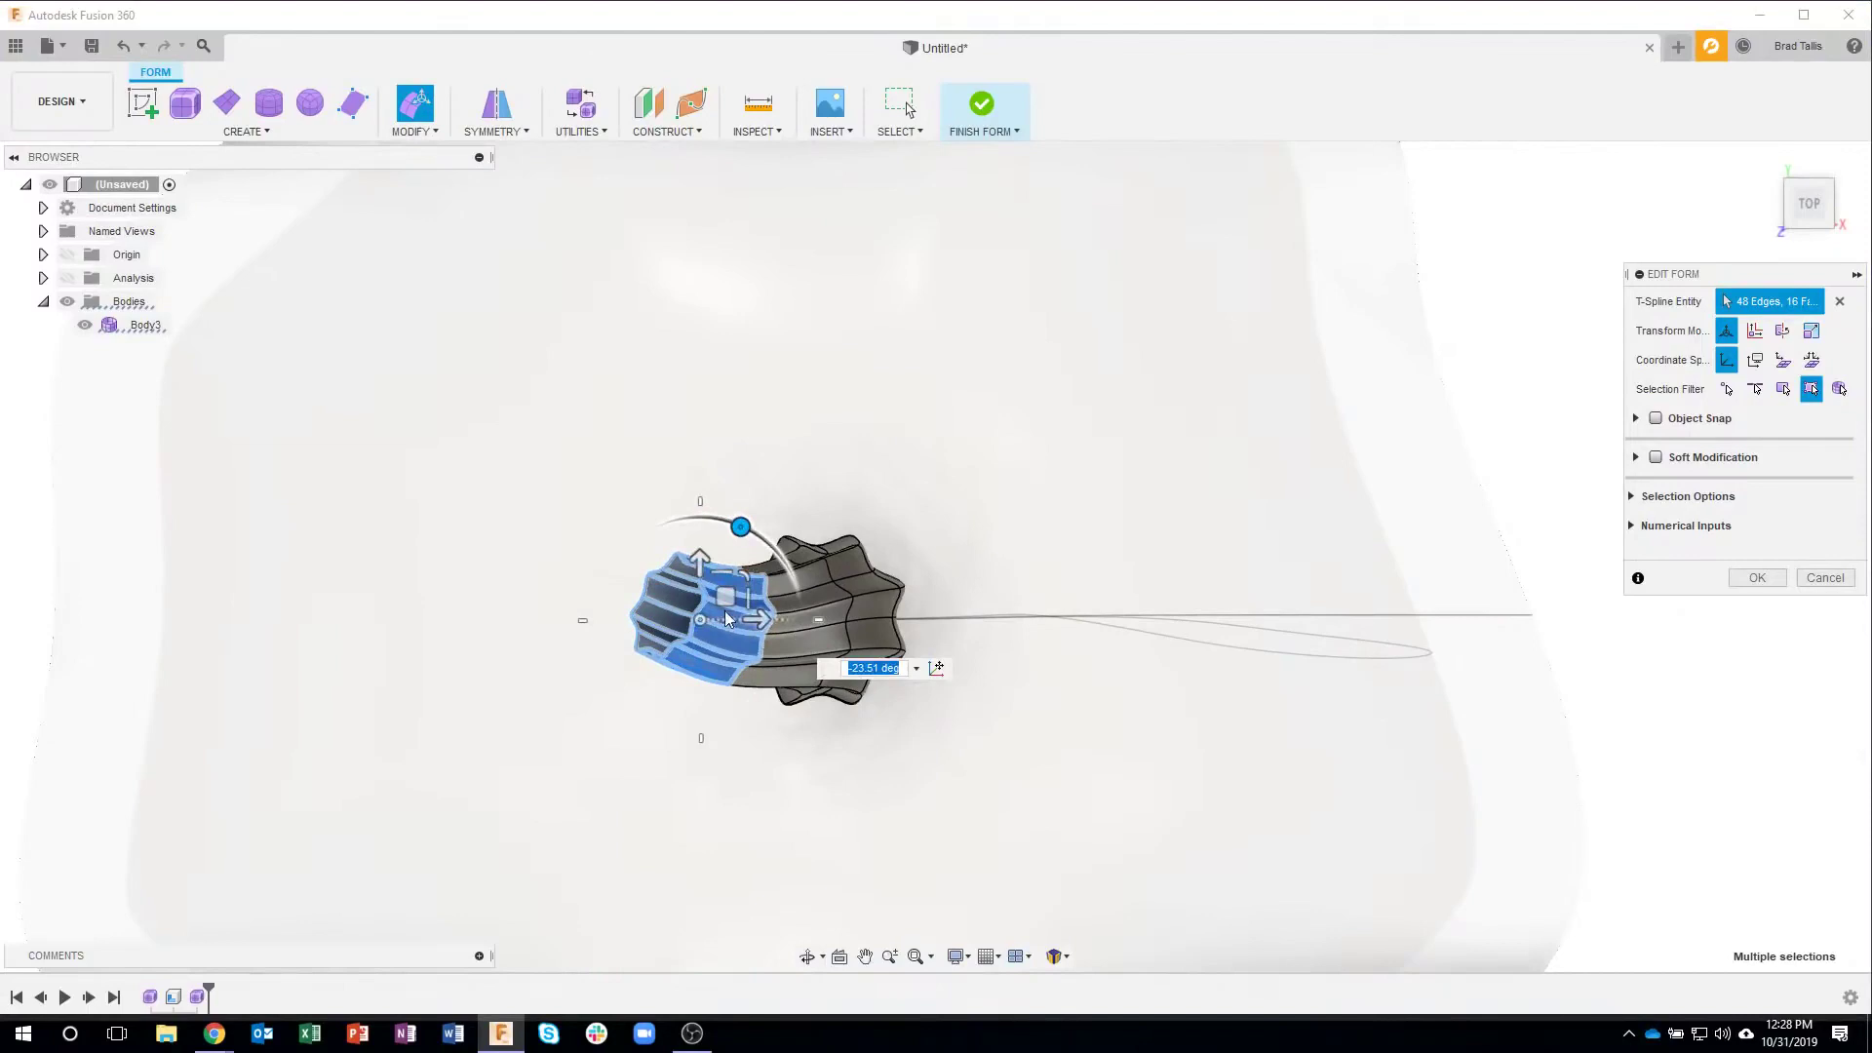
{"action": "mouse_move", "coordinate": [721, 601]}
{"action": "left_mouse_down"}
{"action": "mouse_move", "coordinate": [731, 560]}
{"action": "mouse_move", "coordinate": [721, 581]}
{"action": "left_mouse_up"}
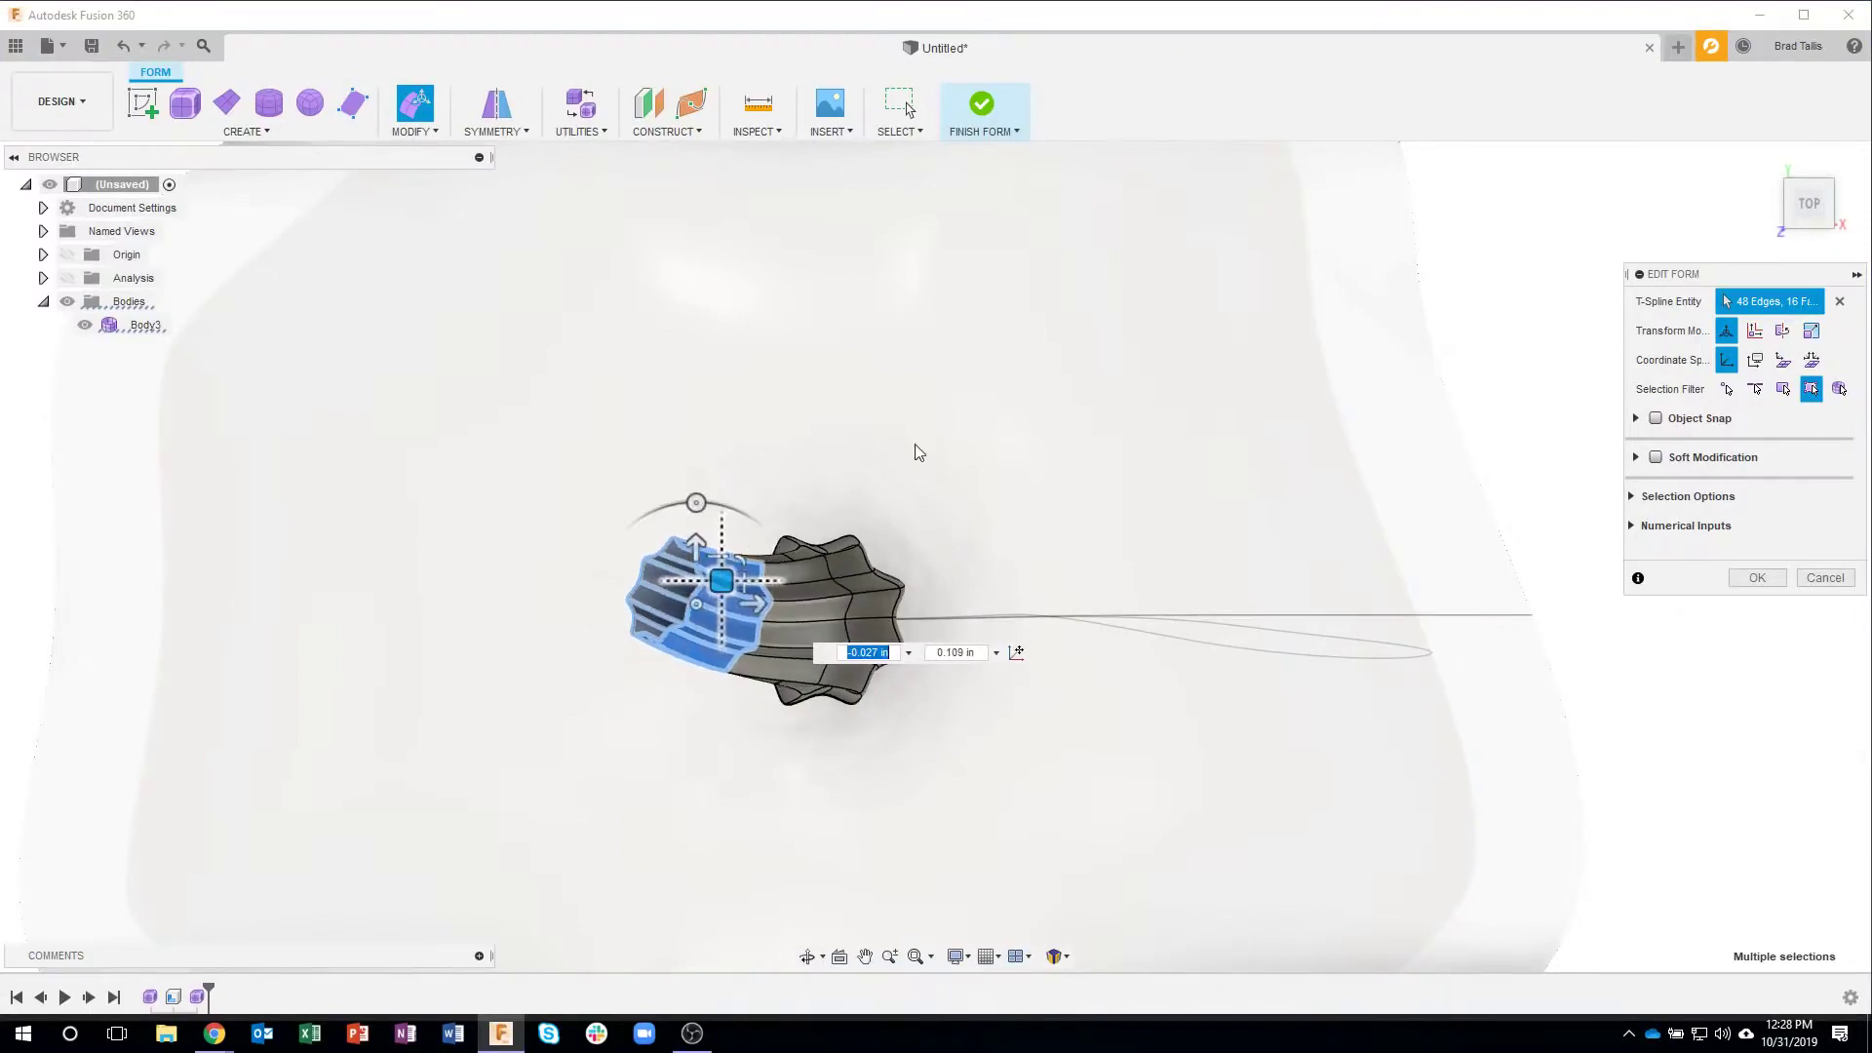
{"action": "left_click", "coordinate": [944, 425]}
{"action": "middle_click_drag", "start_coordinate": [944, 422], "coordinate": [648, 392], "text": "shift"}
Window-select the upper stem faces, rotate them -15 degrees, and shift them slightly
{"action": "left_click_drag", "start_coordinate": [548, 325], "coordinate": [998, 597]}
{"action": "middle_click_drag", "start_coordinate": [950, 511], "coordinate": [719, 447], "text": "shift"}
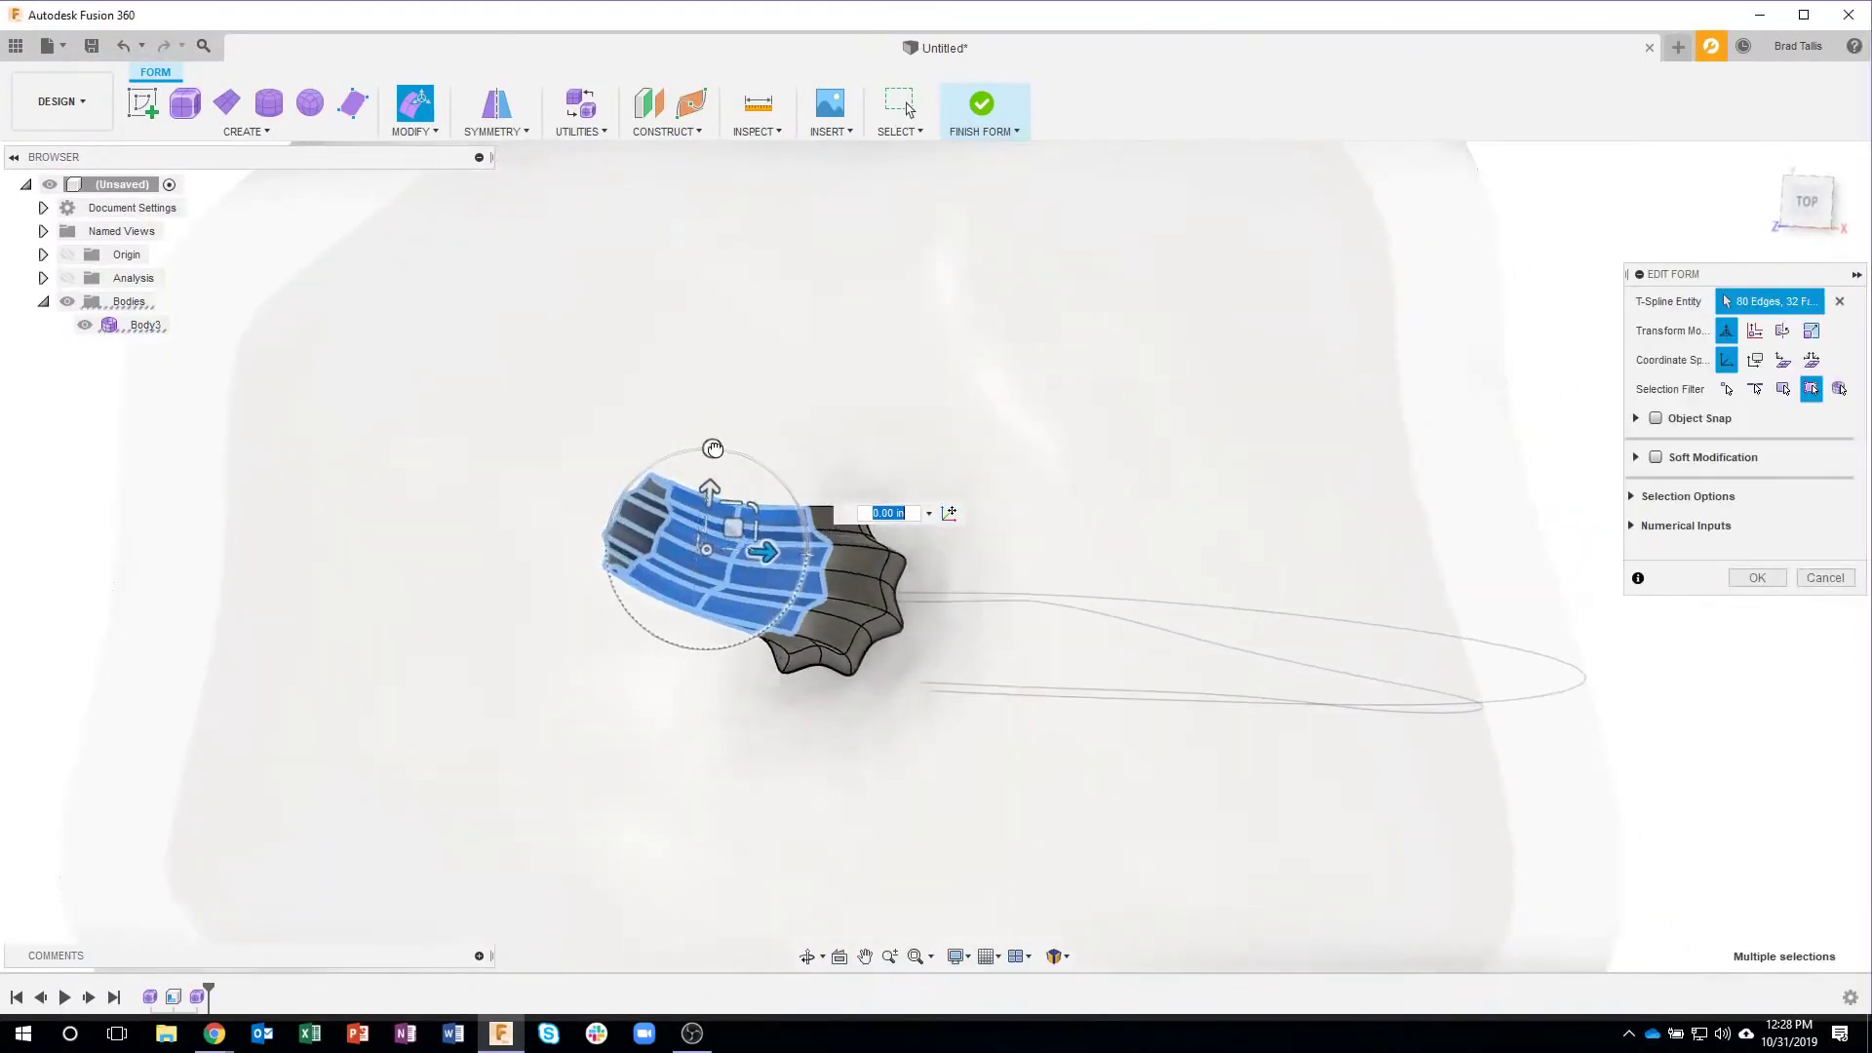
{"action": "left_click_drag", "start_coordinate": [731, 450], "coordinate": [886, 443]}
{"action": "middle_click_drag", "start_coordinate": [886, 443], "coordinate": [736, 526], "text": "shift"}
{"action": "left_click_drag", "start_coordinate": [729, 517], "coordinate": [727, 517]}
{"action": "middle_click_drag", "start_coordinate": [1471, 301], "coordinate": [752, 486], "text": "shift"}
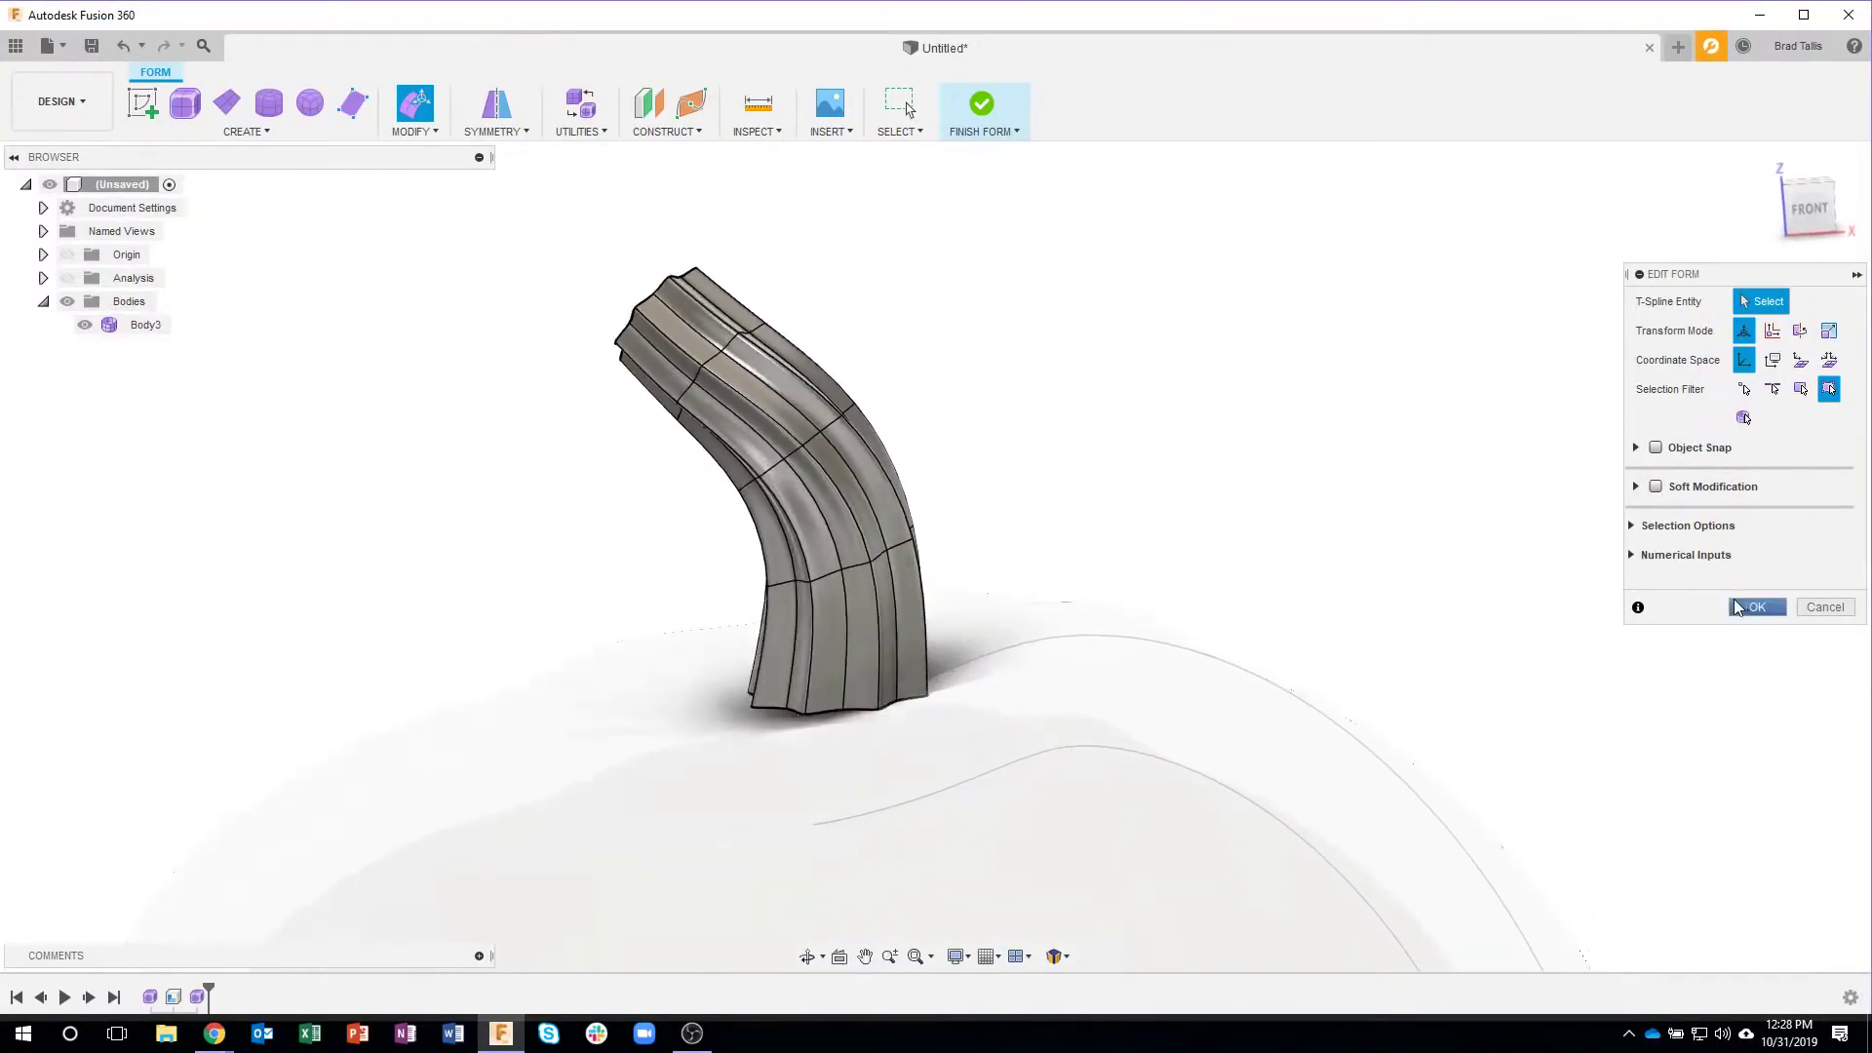
Accept the bent, twisted stem and select Body3's open star rim at the top
{"action": "left_click", "coordinate": [1754, 607]}
{"action": "middle_click_drag", "start_coordinate": [1007, 322], "coordinate": [752, 353], "text": "shift"}
{"action": "left_click", "coordinate": [762, 386]}
{"action": "scroll", "coordinate": [760, 392], "scroll_direction": "up", "scroll_amount": 3}
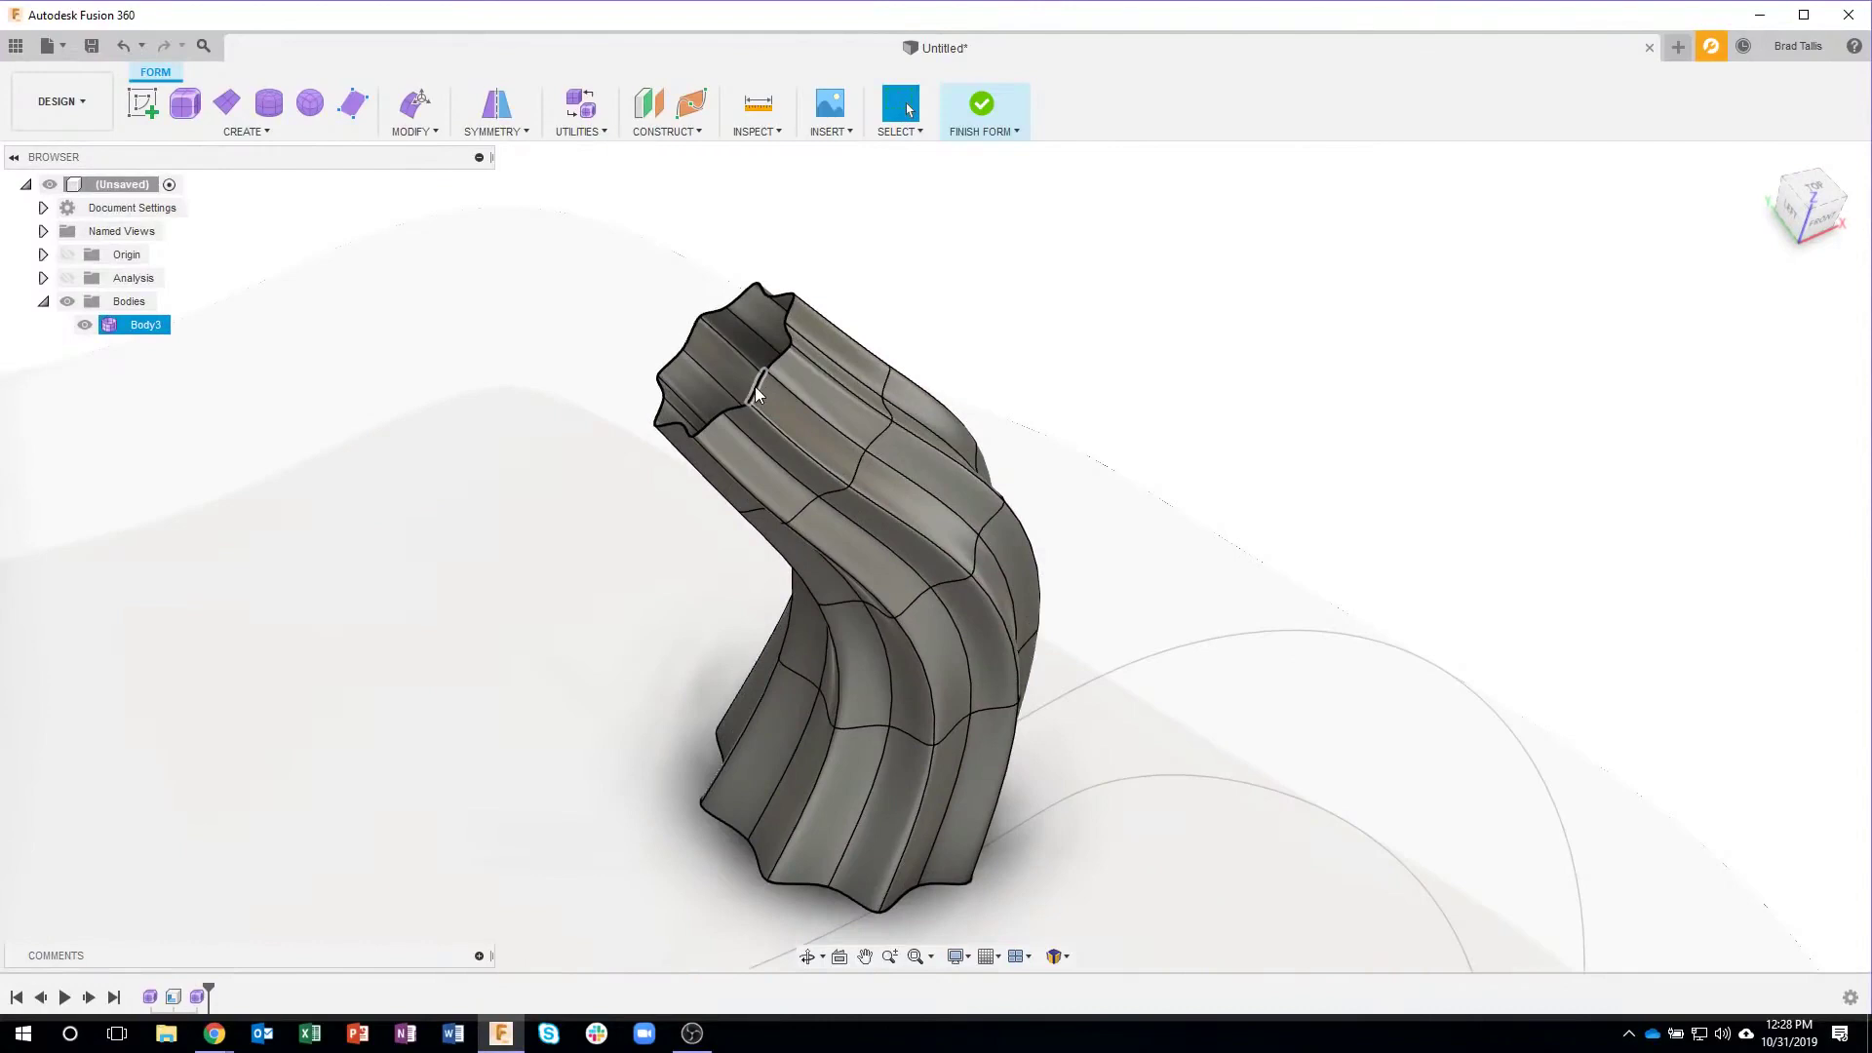
{"action": "double_click", "coordinate": [756, 392]}
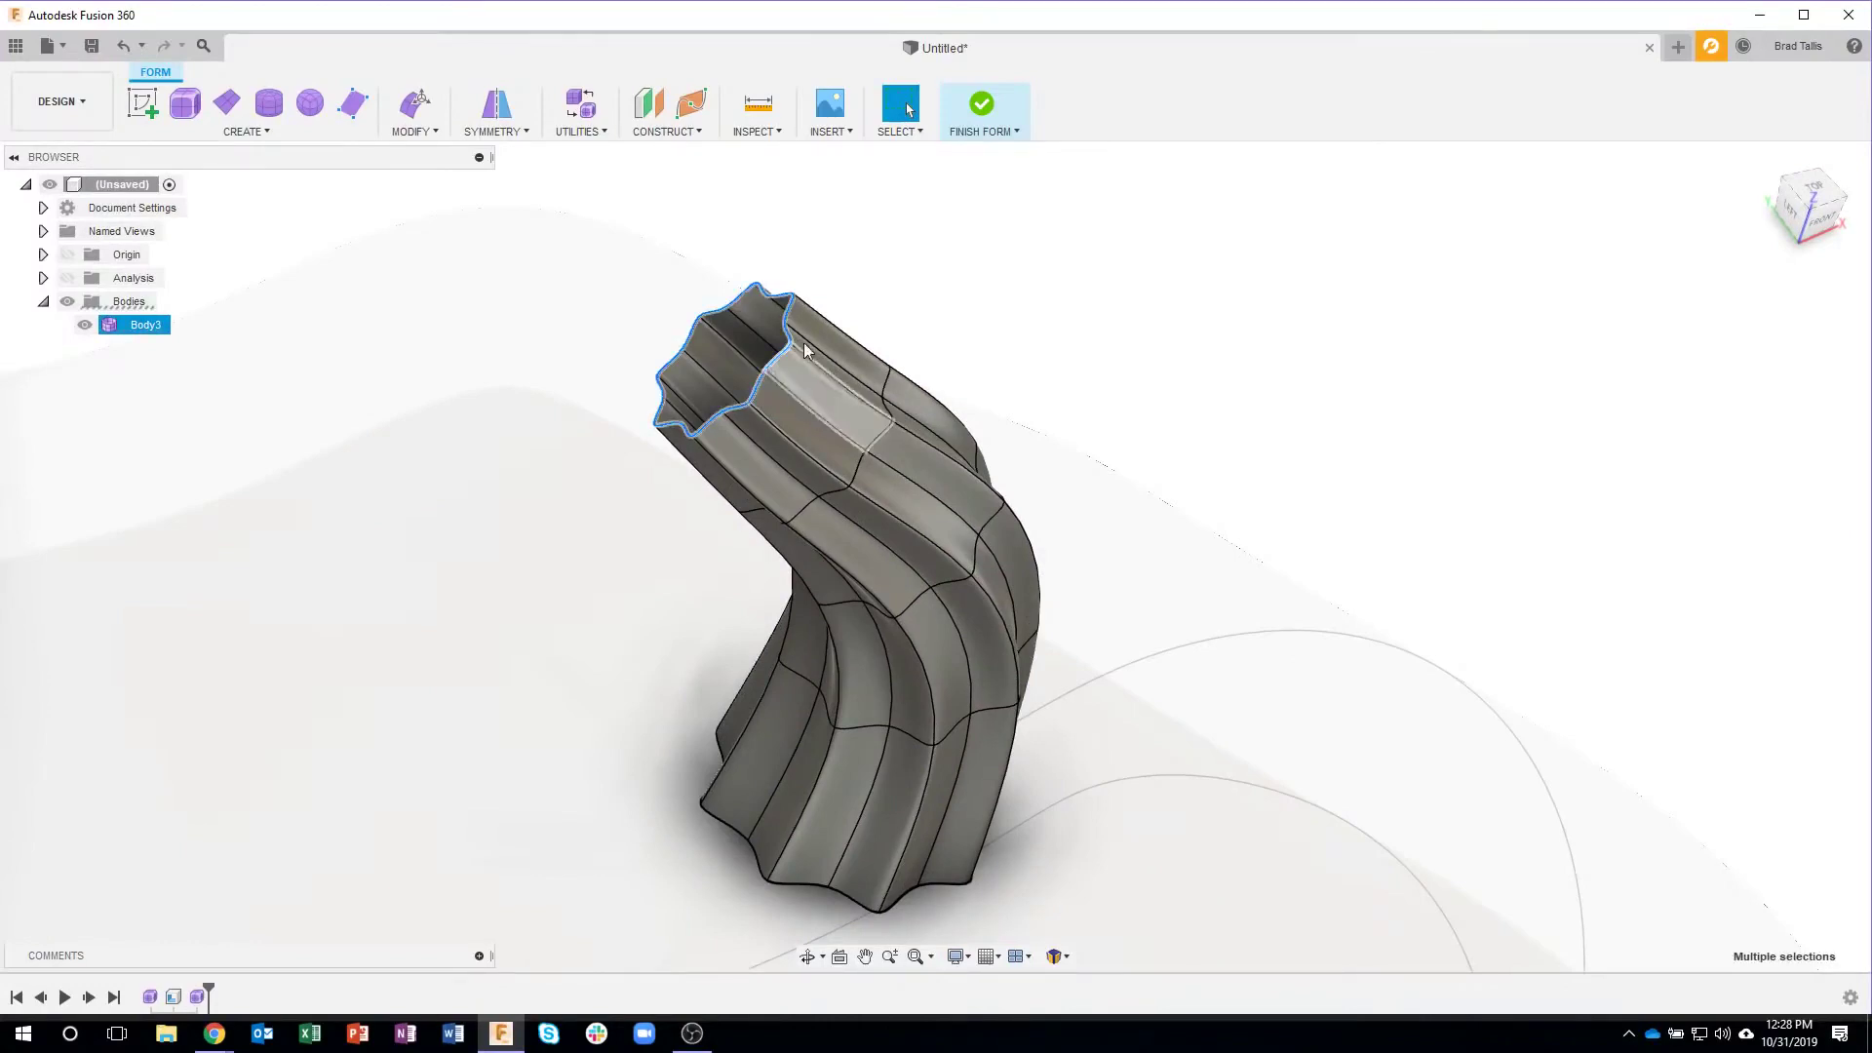
Start Fill Hole on the top rim, uncheck Maintain Crease Edges, and try Reduced Star
{"action": "right_click", "coordinate": [757, 395]}
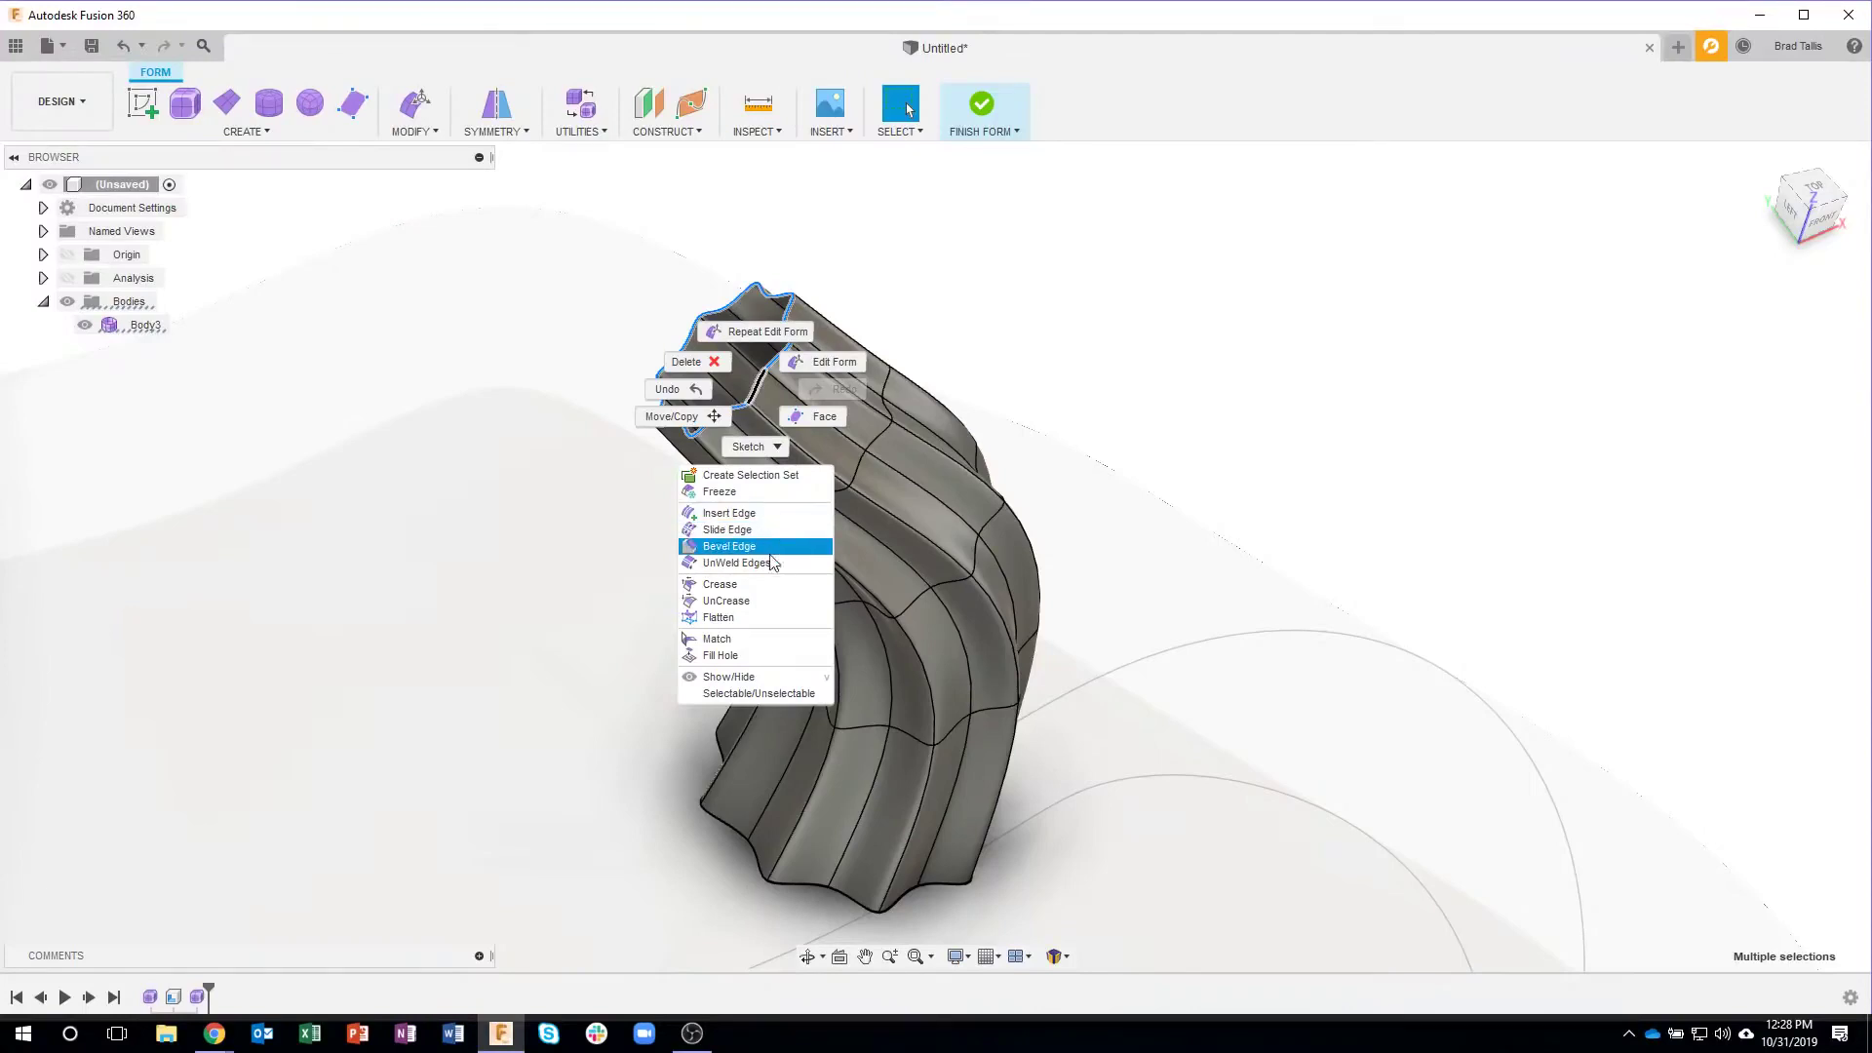
{"action": "left_click", "coordinate": [759, 660]}
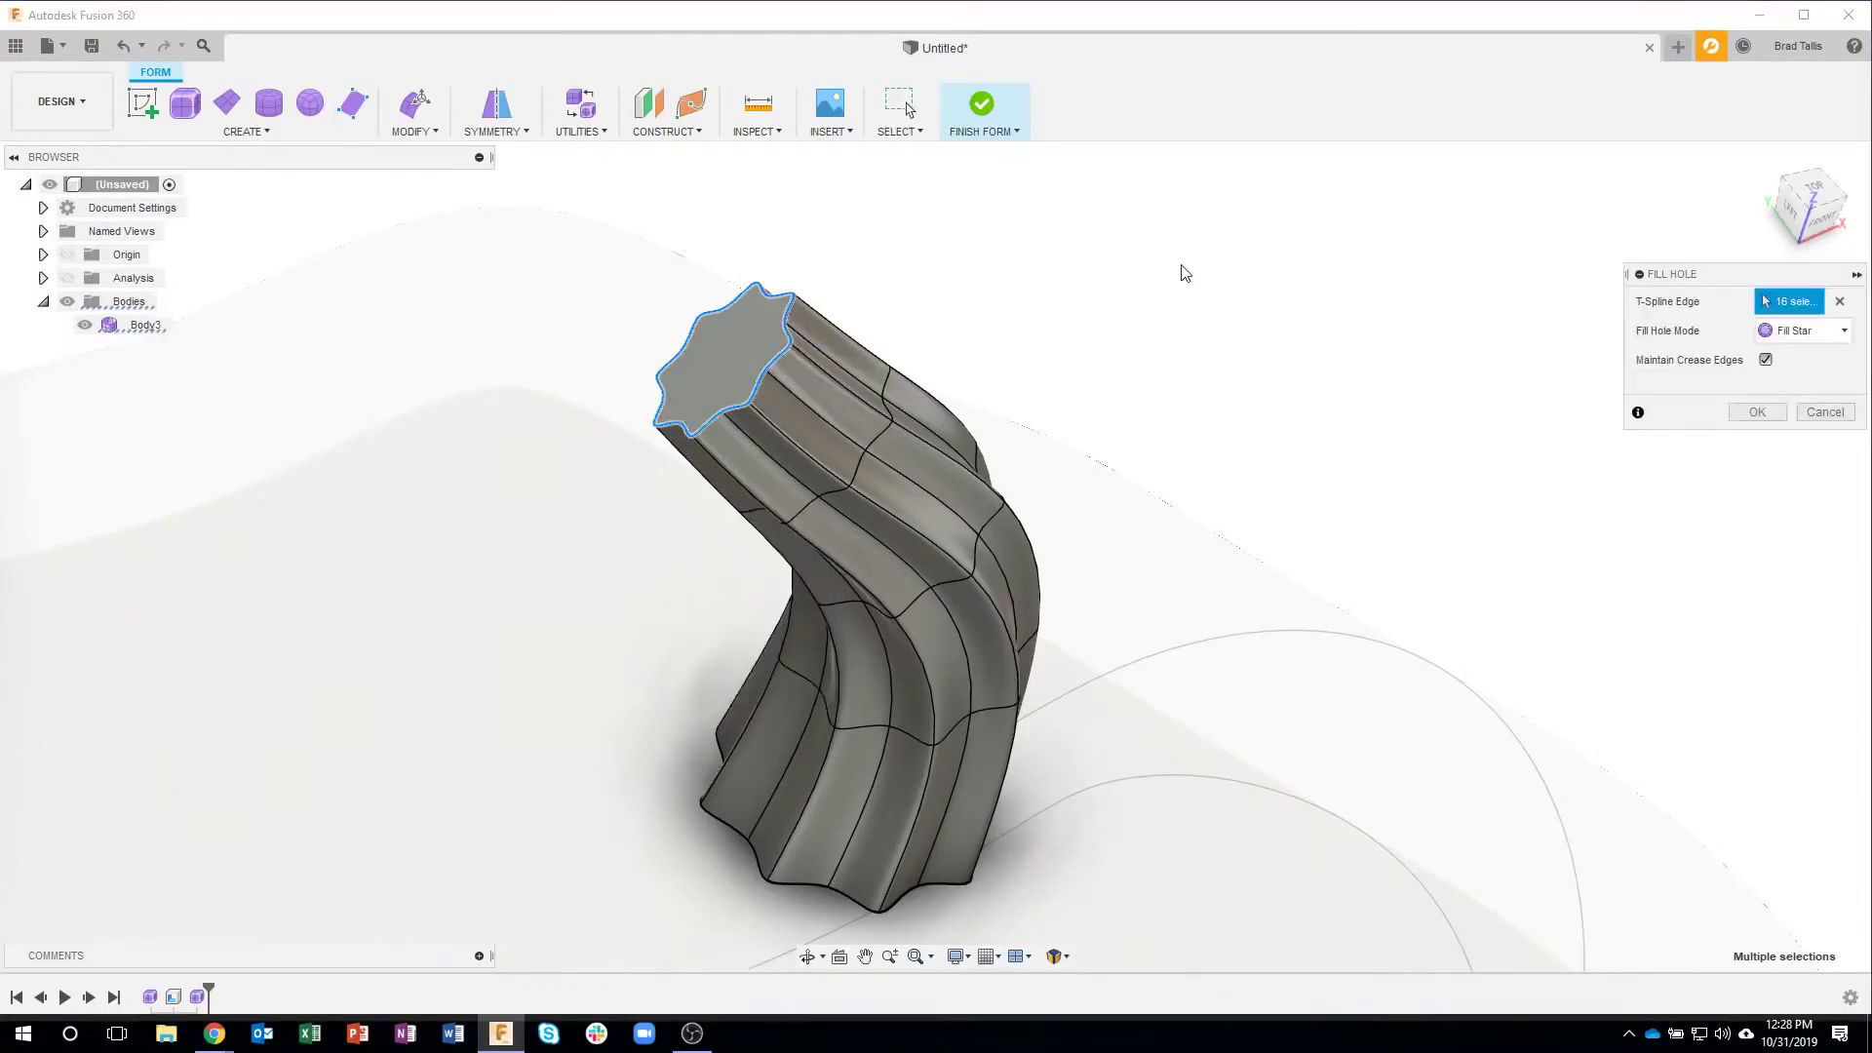
{"action": "left_click_drag", "start_coordinate": [1763, 278], "coordinate": [1654, 278]}
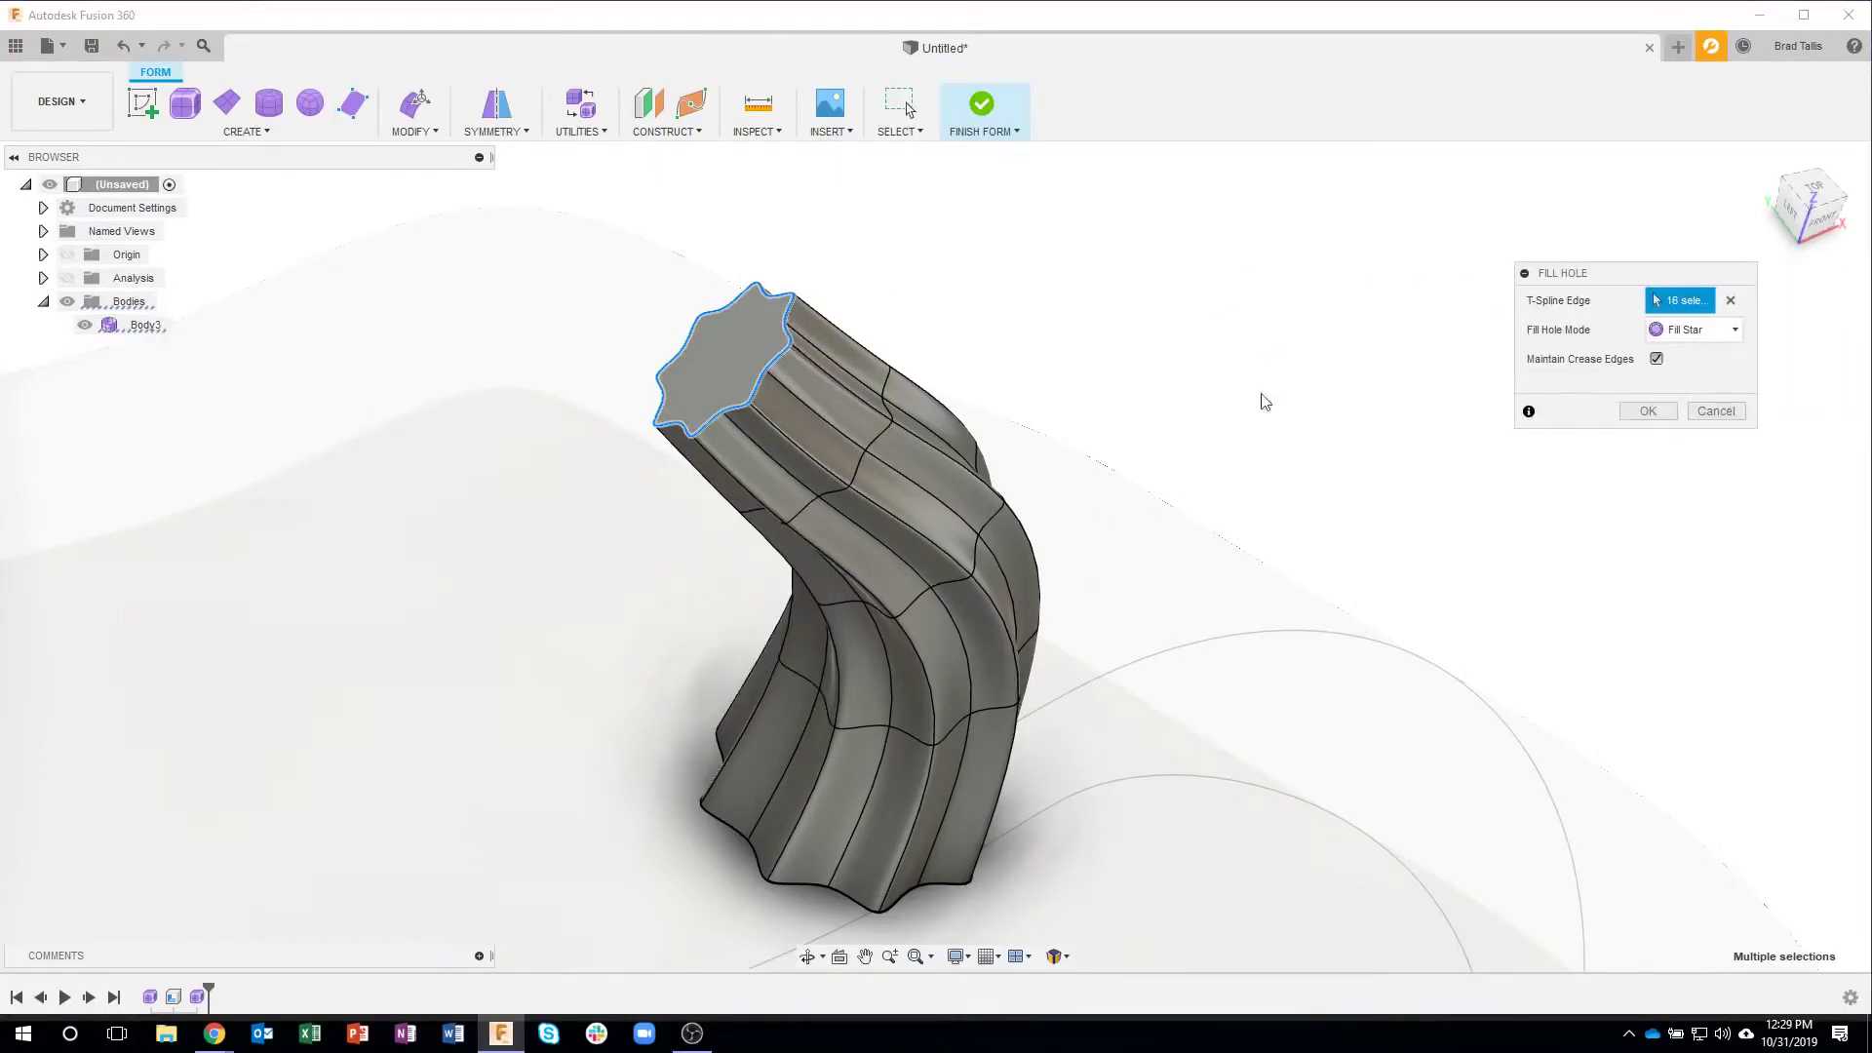
{"action": "left_click", "coordinate": [1656, 359]}
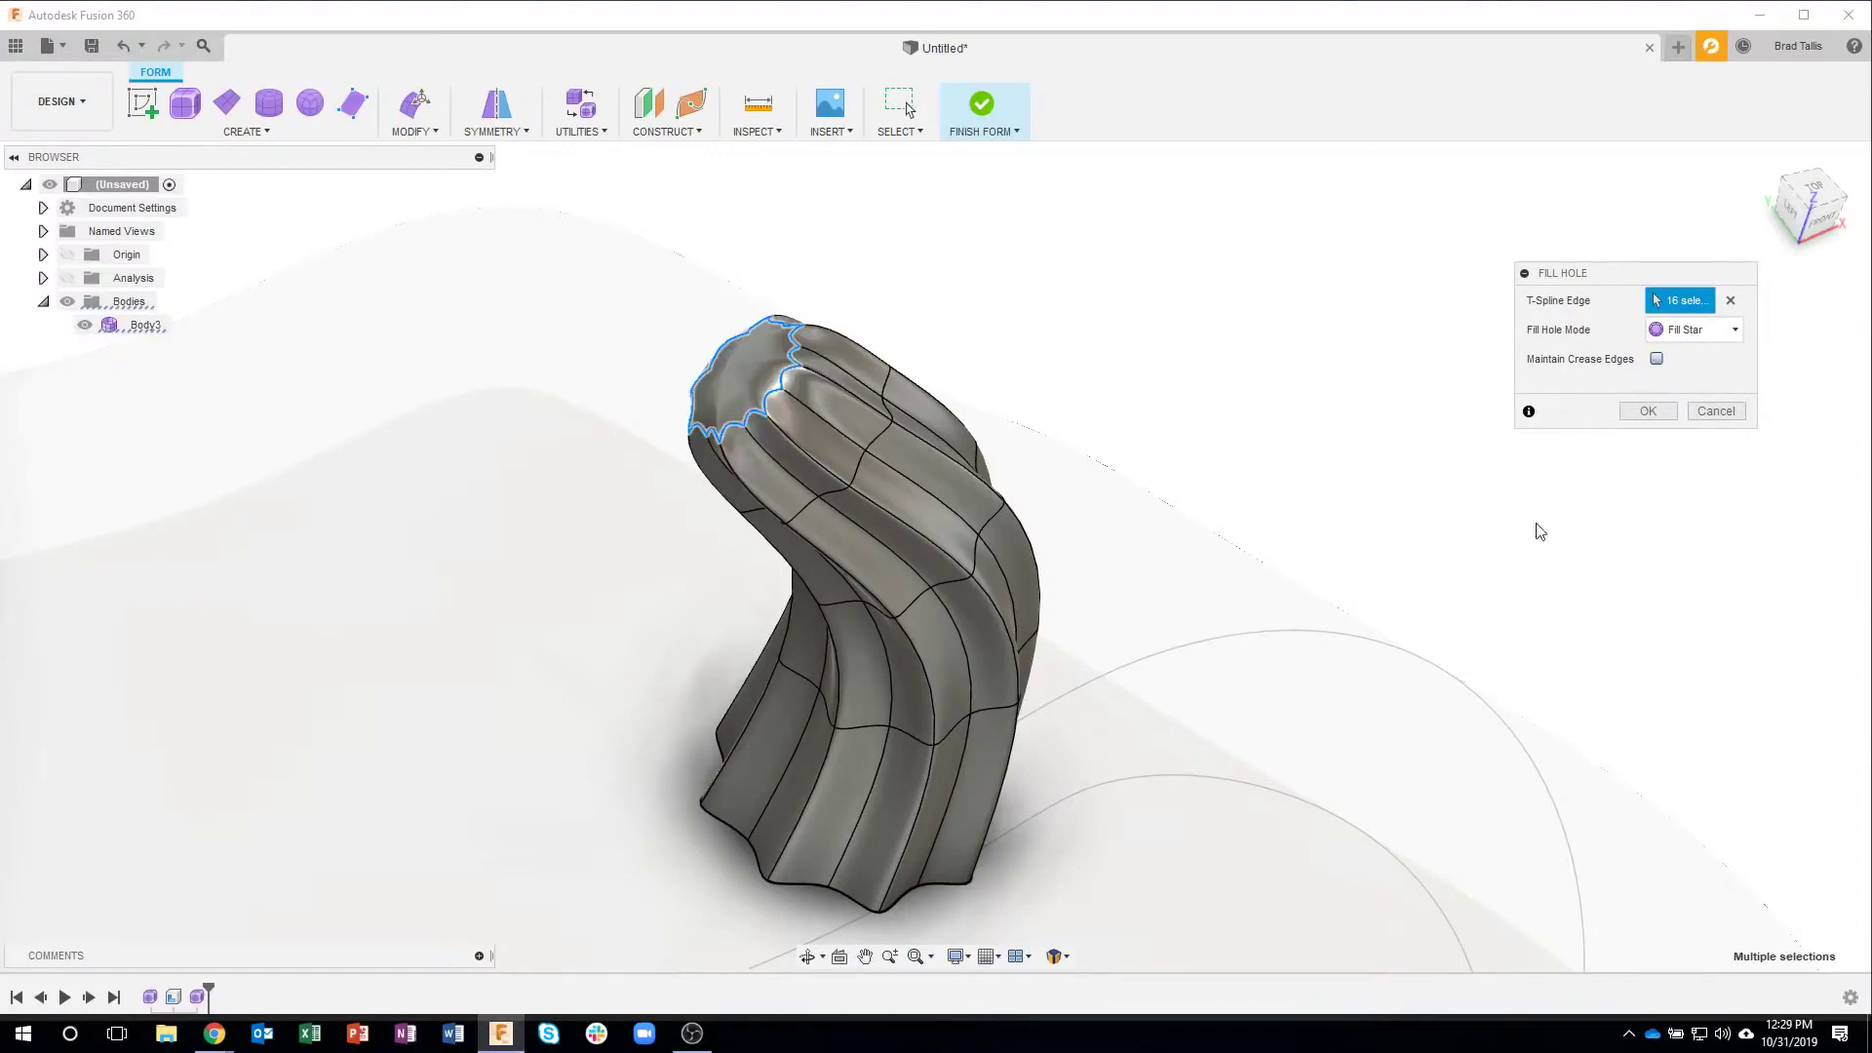
{"action": "left_click", "coordinate": [1723, 334]}
{"action": "left_click", "coordinate": [1701, 356]}
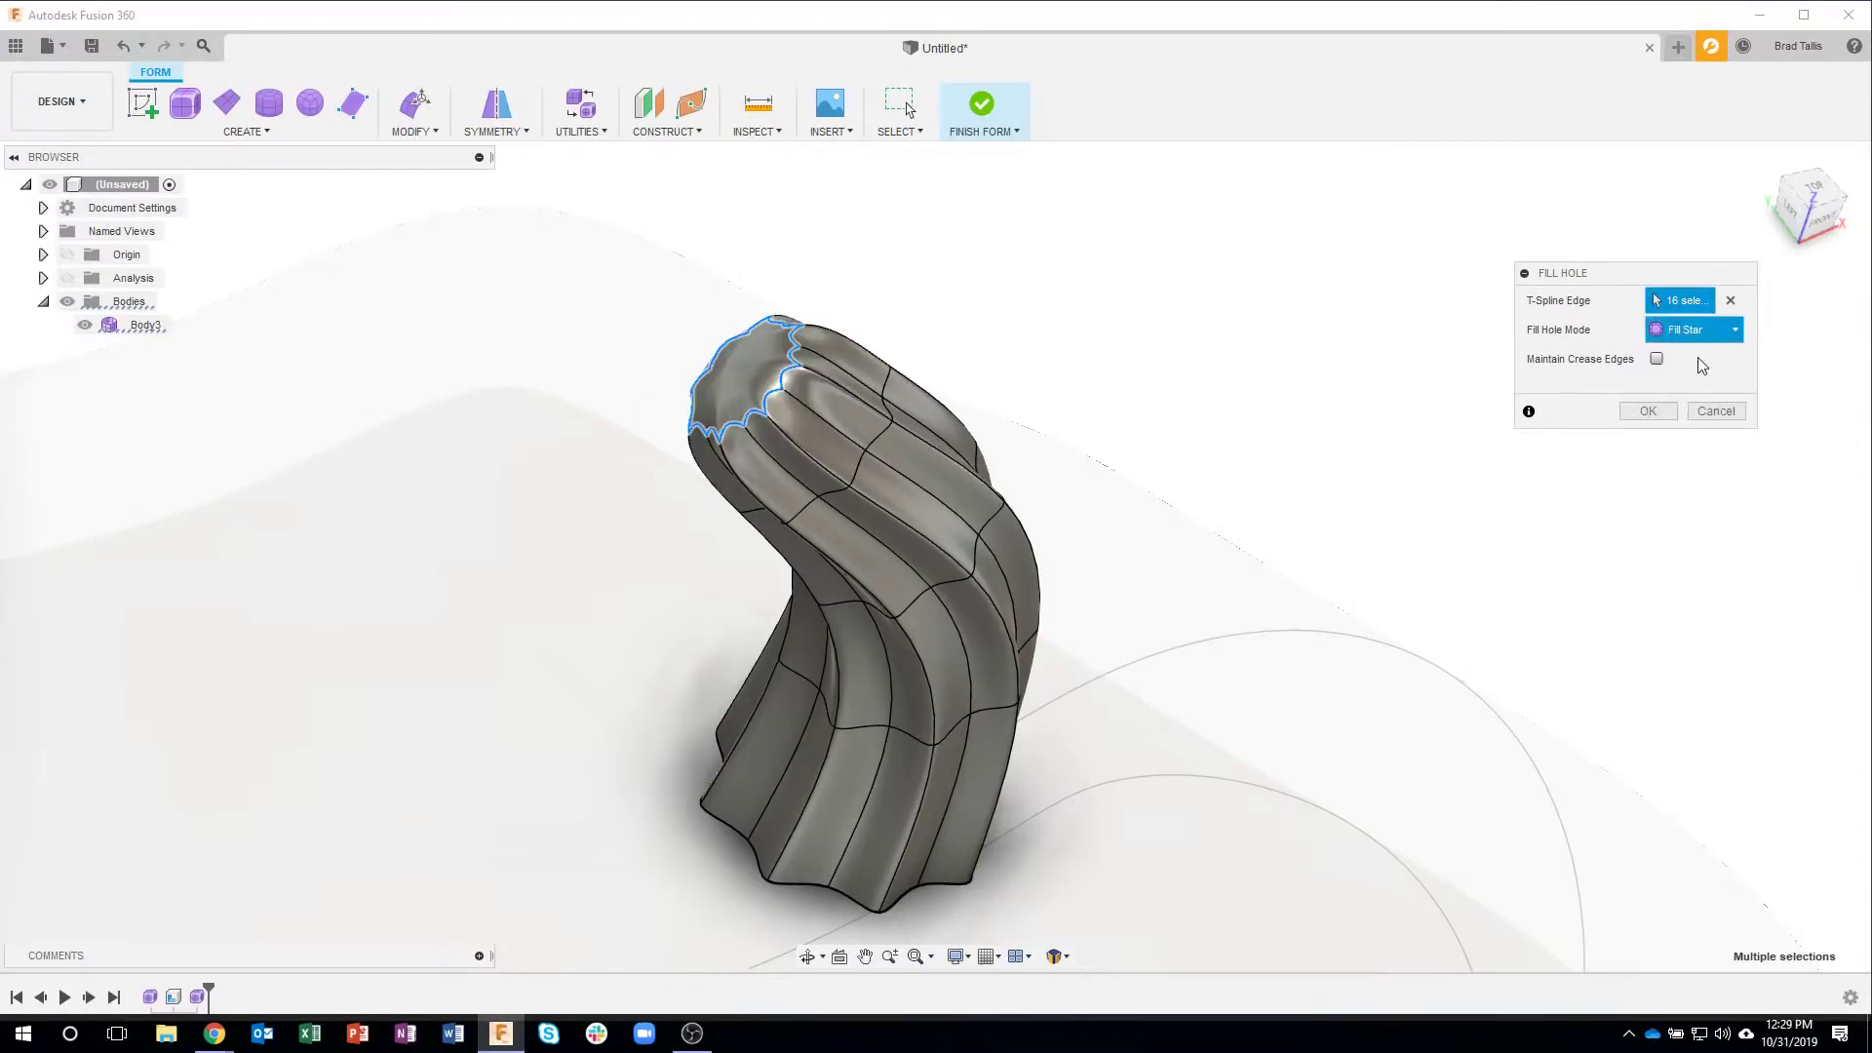
{"action": "middle_click_drag", "start_coordinate": [1020, 281], "coordinate": [1608, 341], "text": "shift"}
Settle on Fill Star mode with Maintain Crease Edges unchecked for a rounded top cap
{"action": "left_click", "coordinate": [1688, 335]}
{"action": "left_click", "coordinate": [1686, 380]}
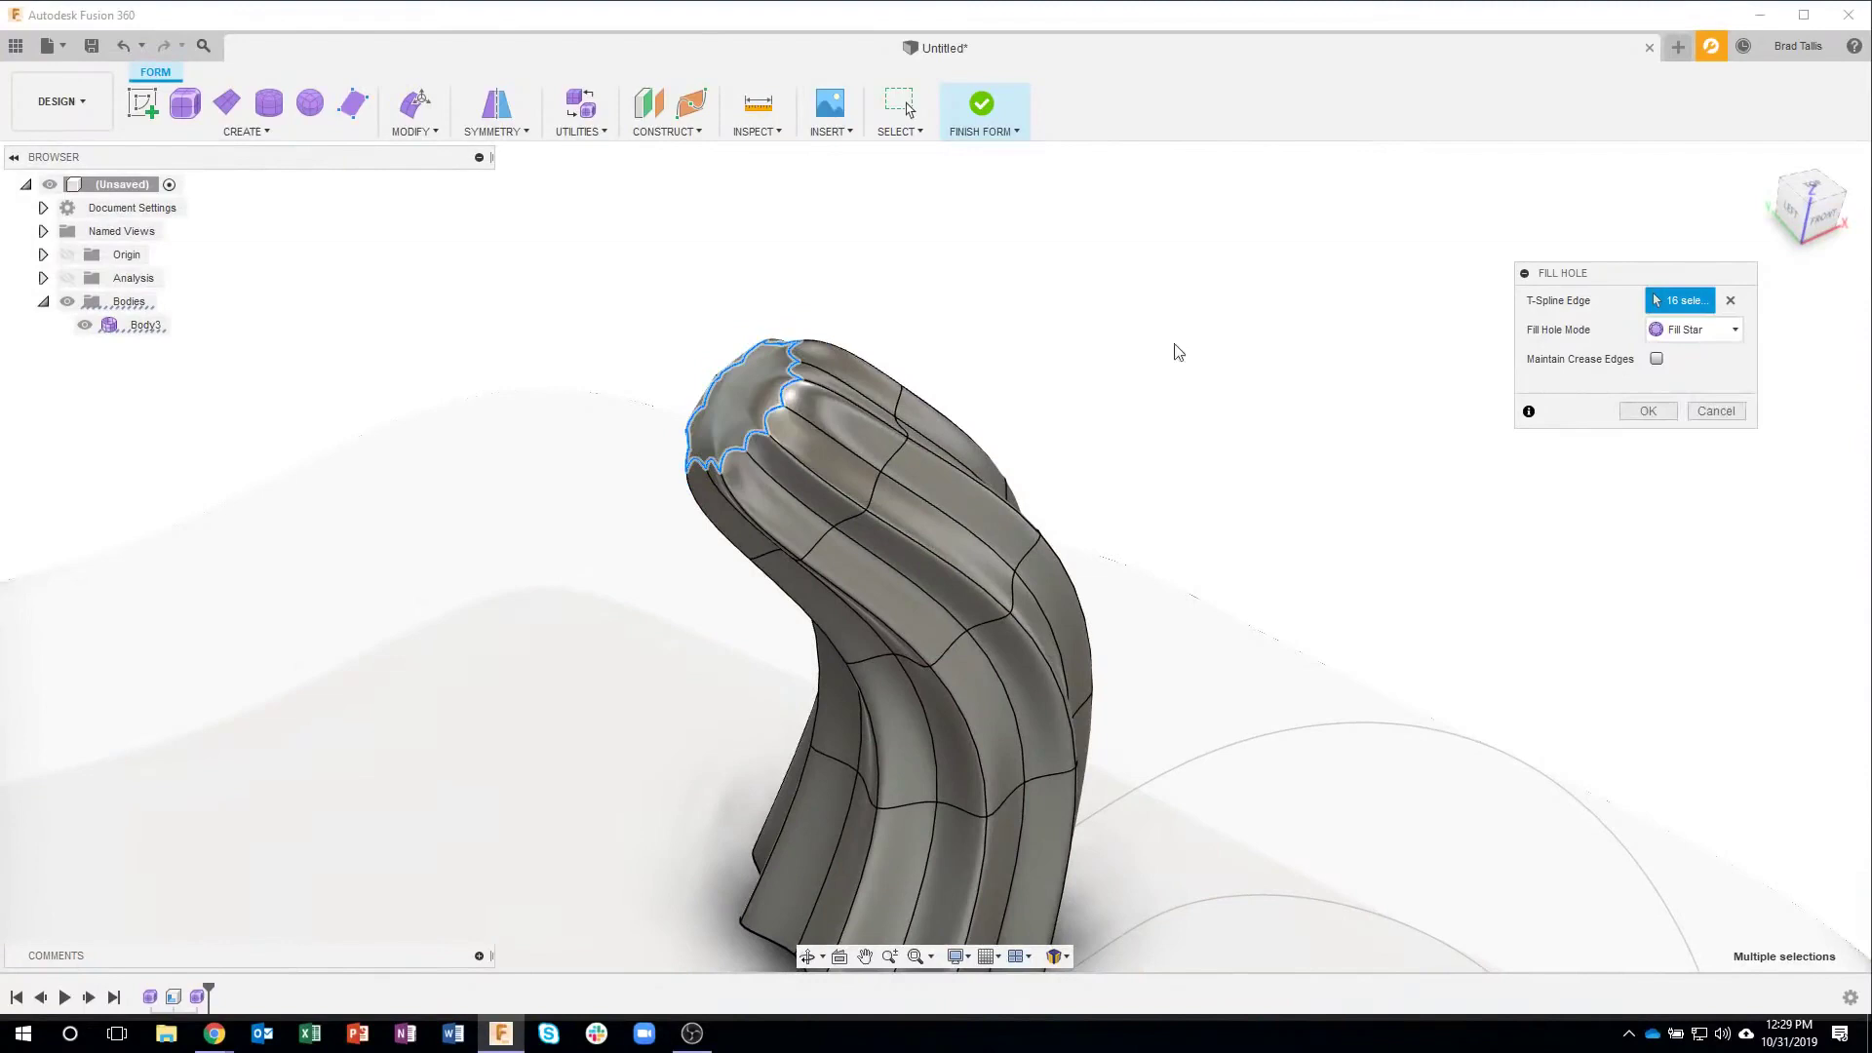
{"action": "middle_click_drag", "start_coordinate": [1178, 347], "coordinate": [985, 388], "text": "shift"}
{"action": "left_click", "coordinate": [1691, 330]}
{"action": "left_click", "coordinate": [1677, 414]}
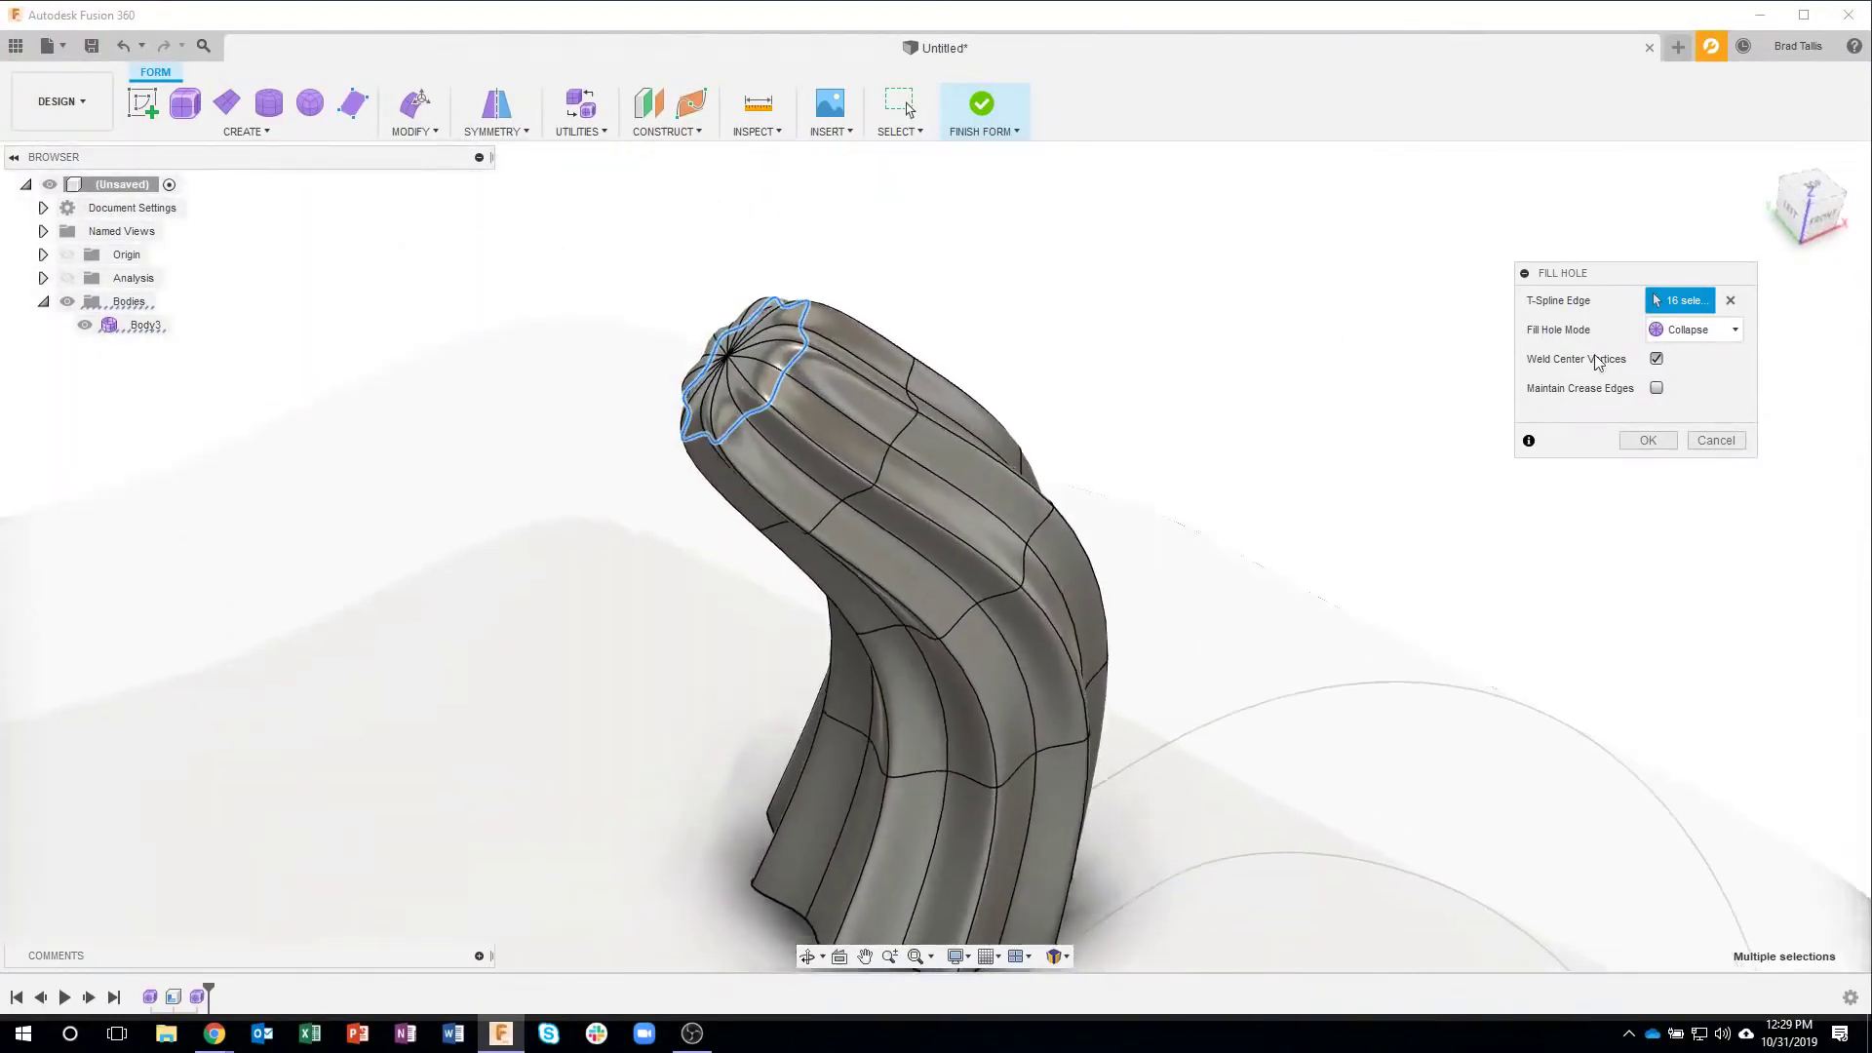
{"action": "left_click", "coordinate": [1713, 341]}
{"action": "left_click", "coordinate": [1696, 376]}
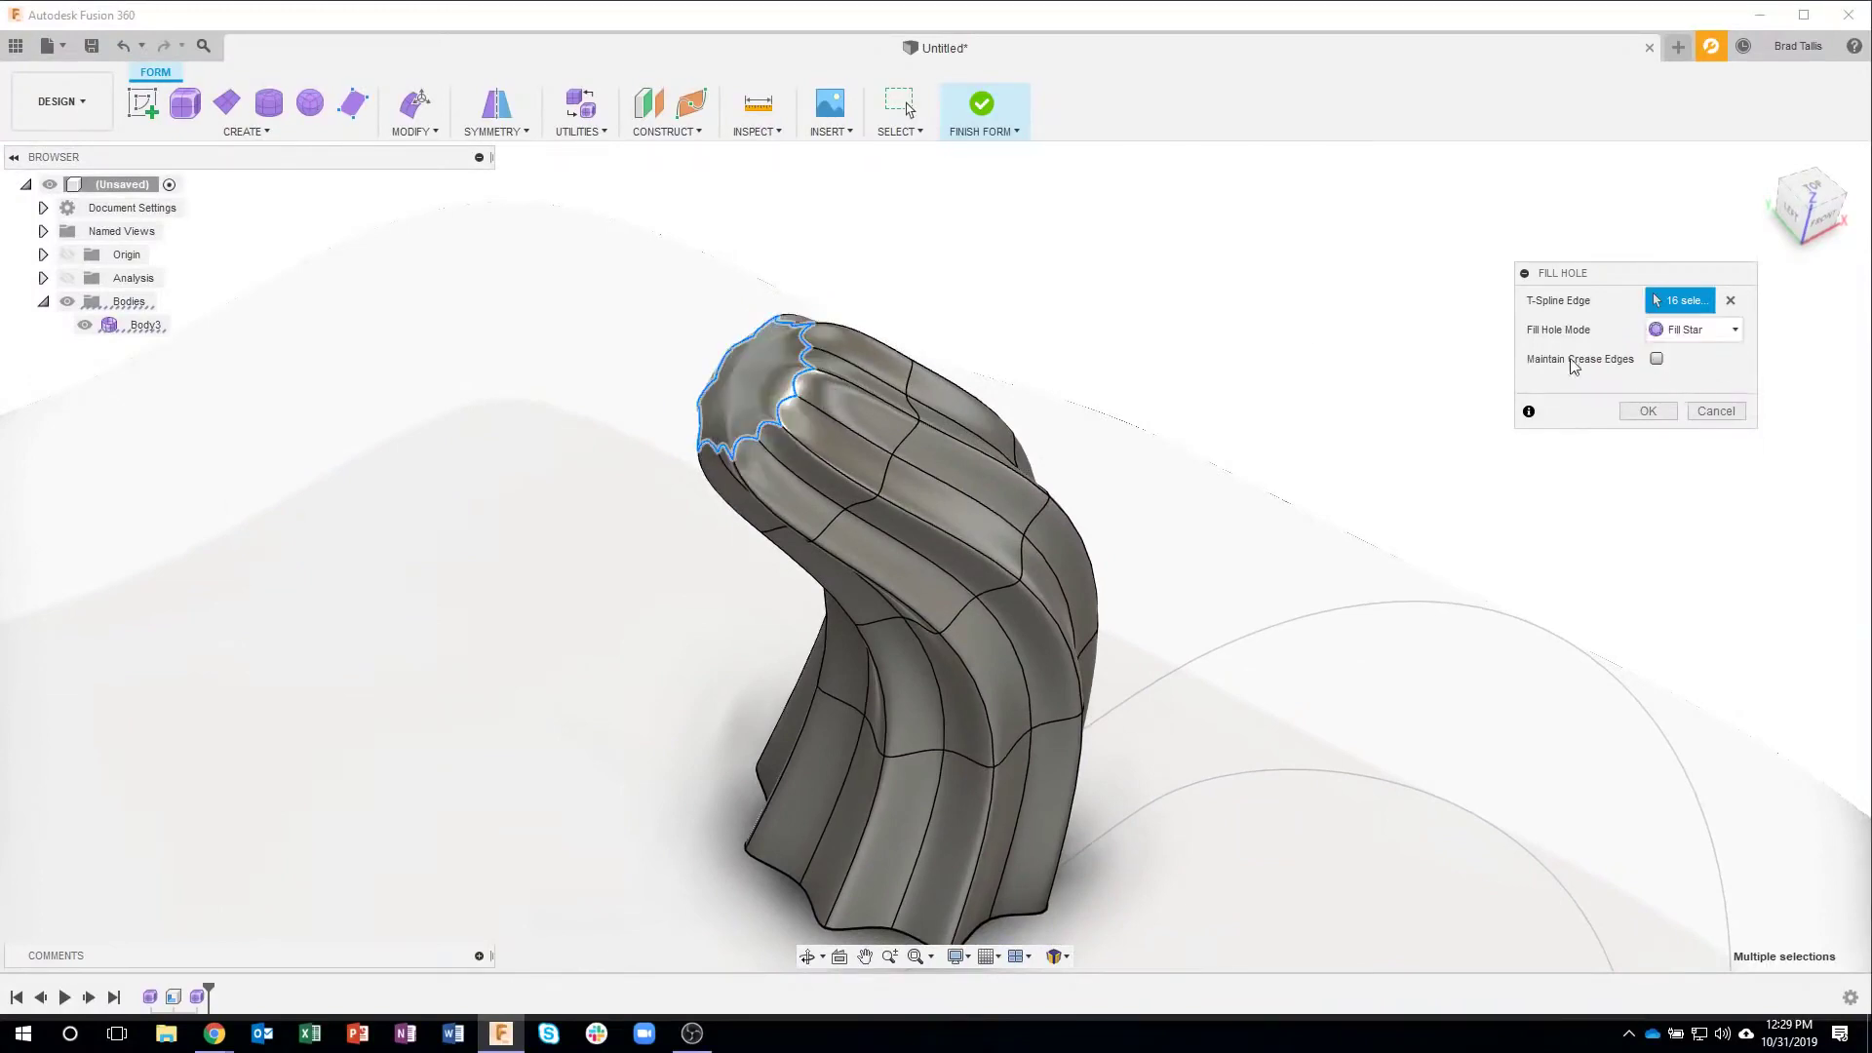
{"action": "middle_click_drag", "start_coordinate": [975, 419], "coordinate": [777, 458], "text": "shift"}
{"action": "middle_click_drag", "start_coordinate": [925, 421], "coordinate": [1471, 351], "text": "shift"}
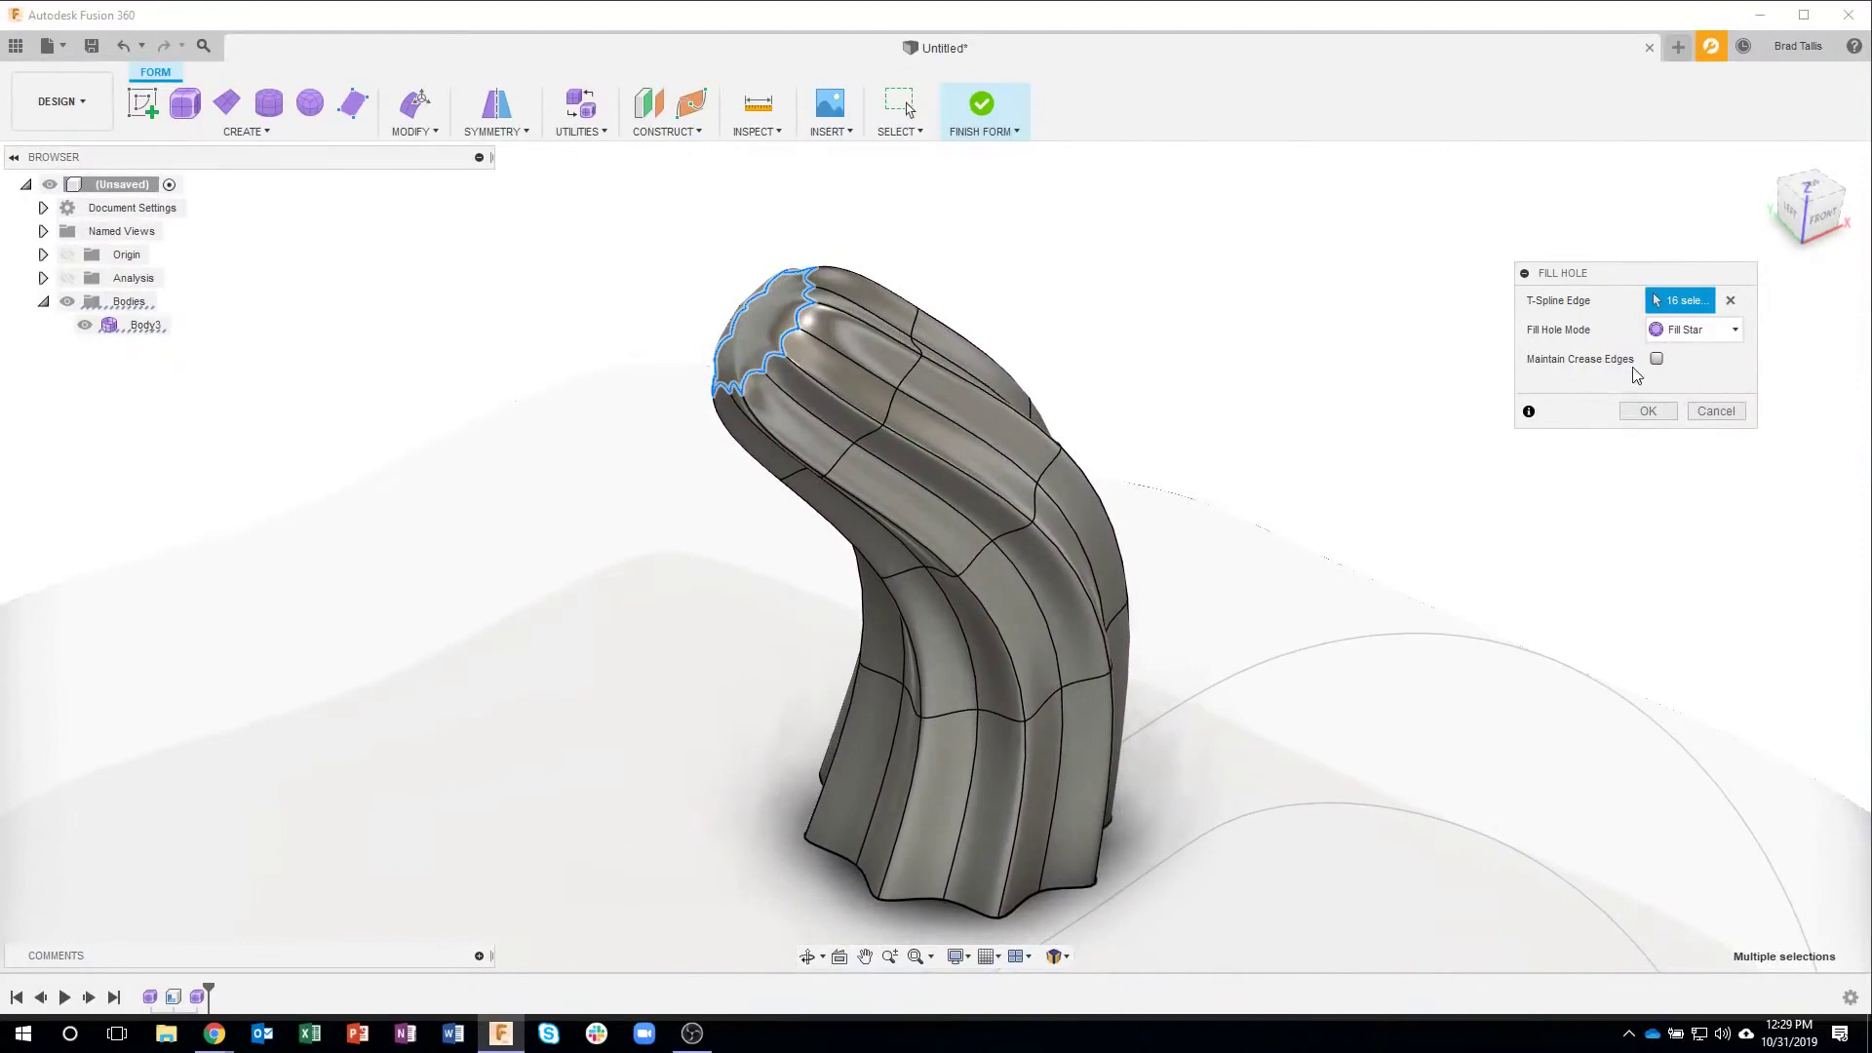
{"action": "left_click", "coordinate": [1656, 359]}
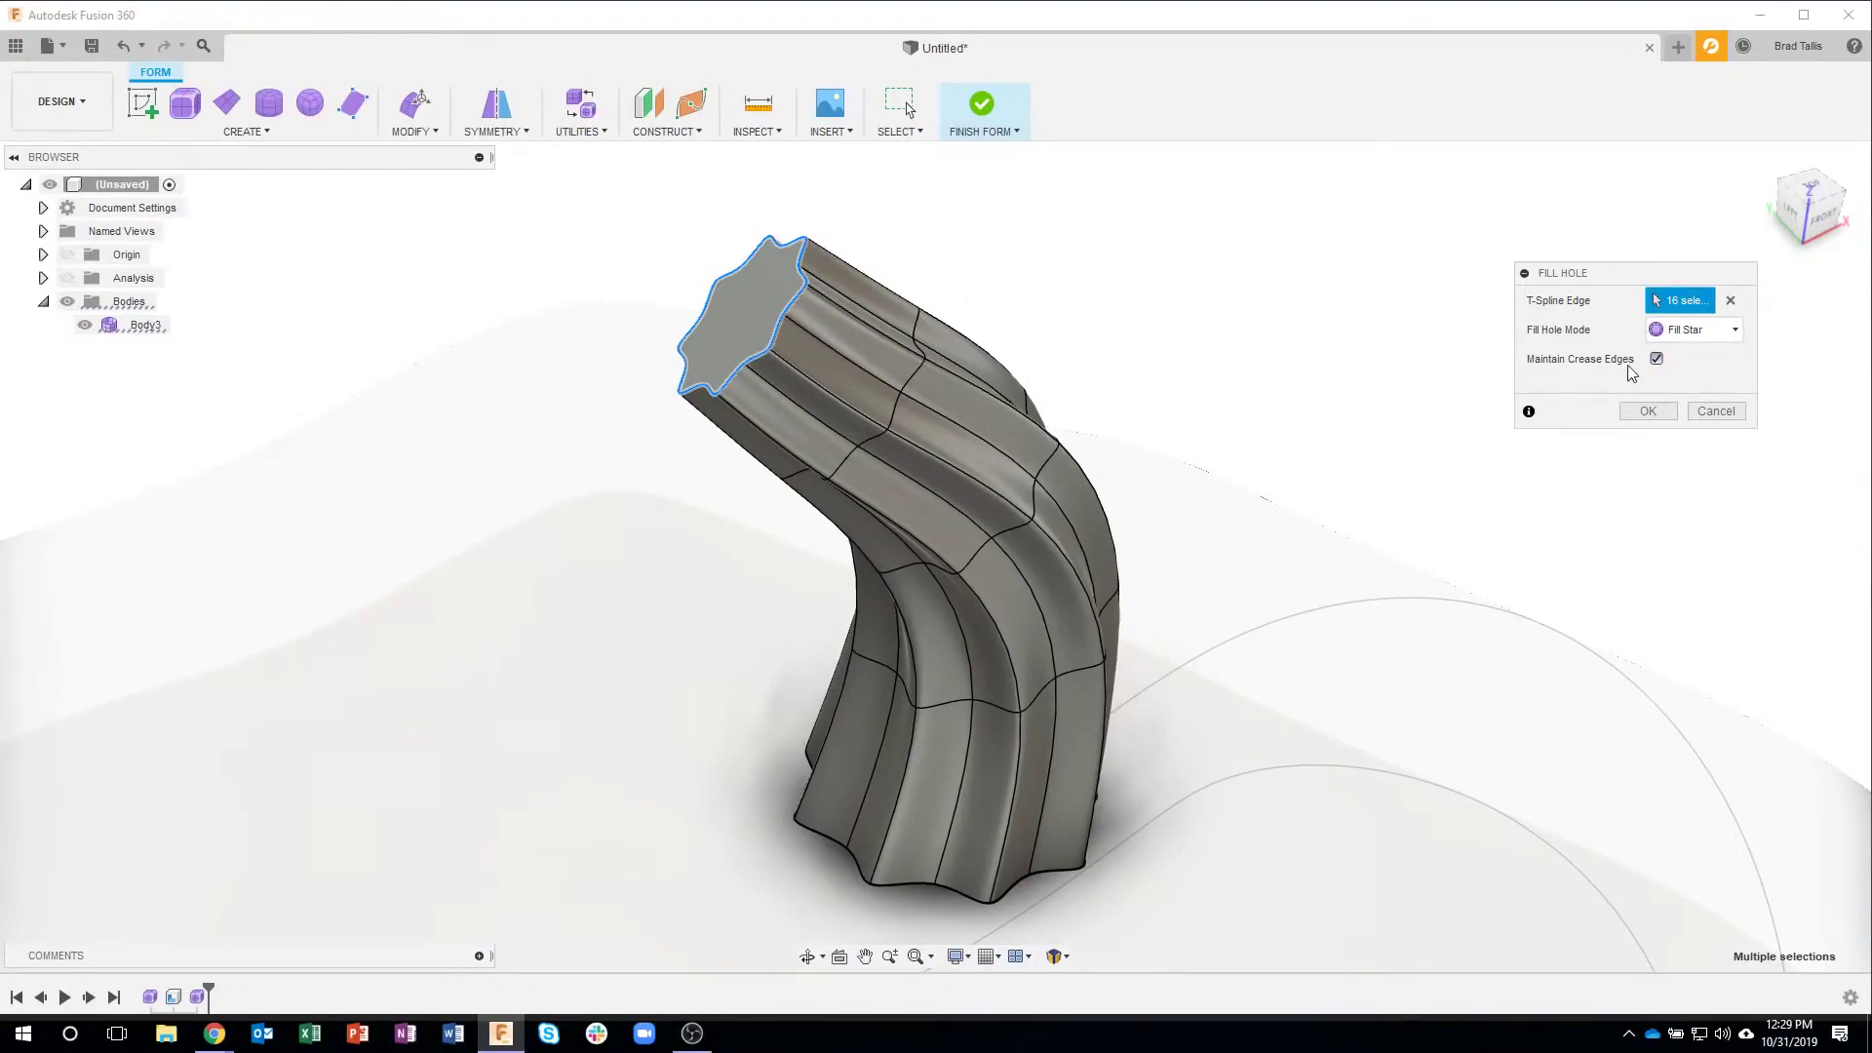
{"action": "left_click", "coordinate": [1656, 360]}
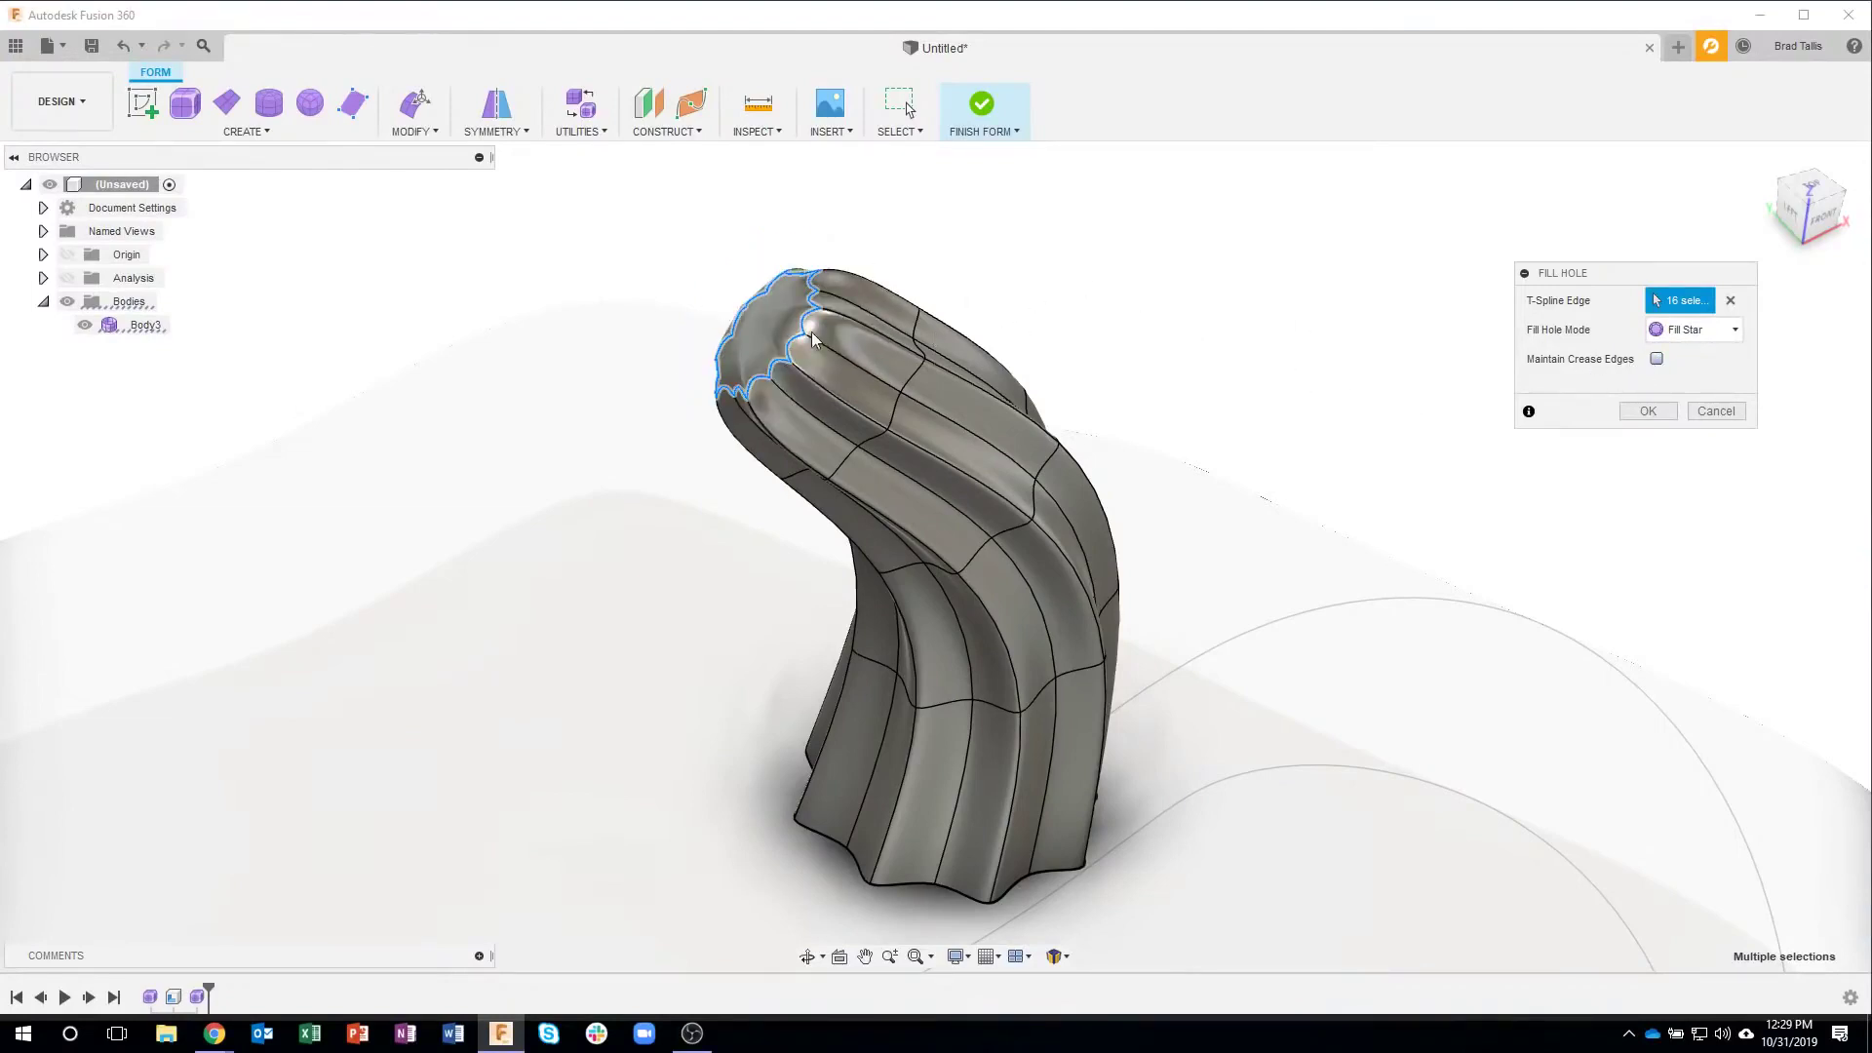
Accept the rounded top cap, then fill the bottom rim with Fill Star keeping crease edges
{"action": "left_click", "coordinate": [1647, 411]}
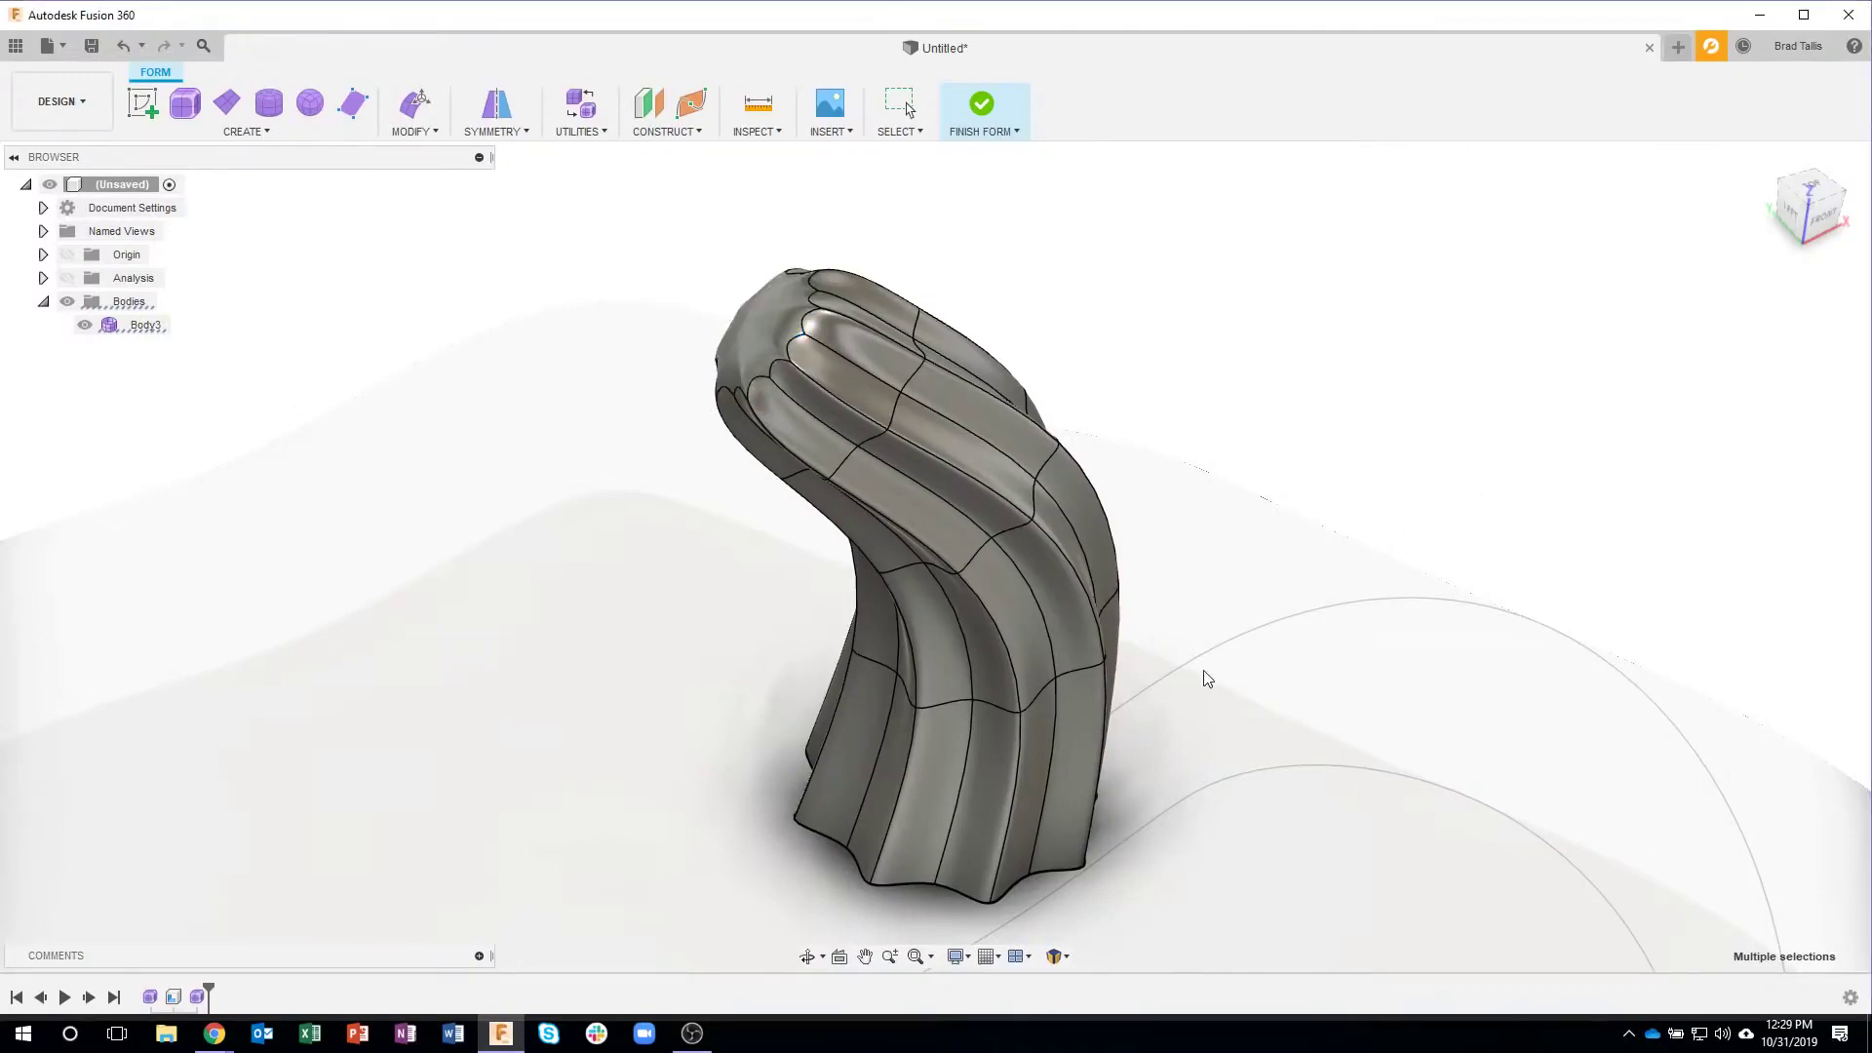
{"action": "middle_click_drag", "start_coordinate": [1207, 675], "coordinate": [1021, 734], "text": "shift"}
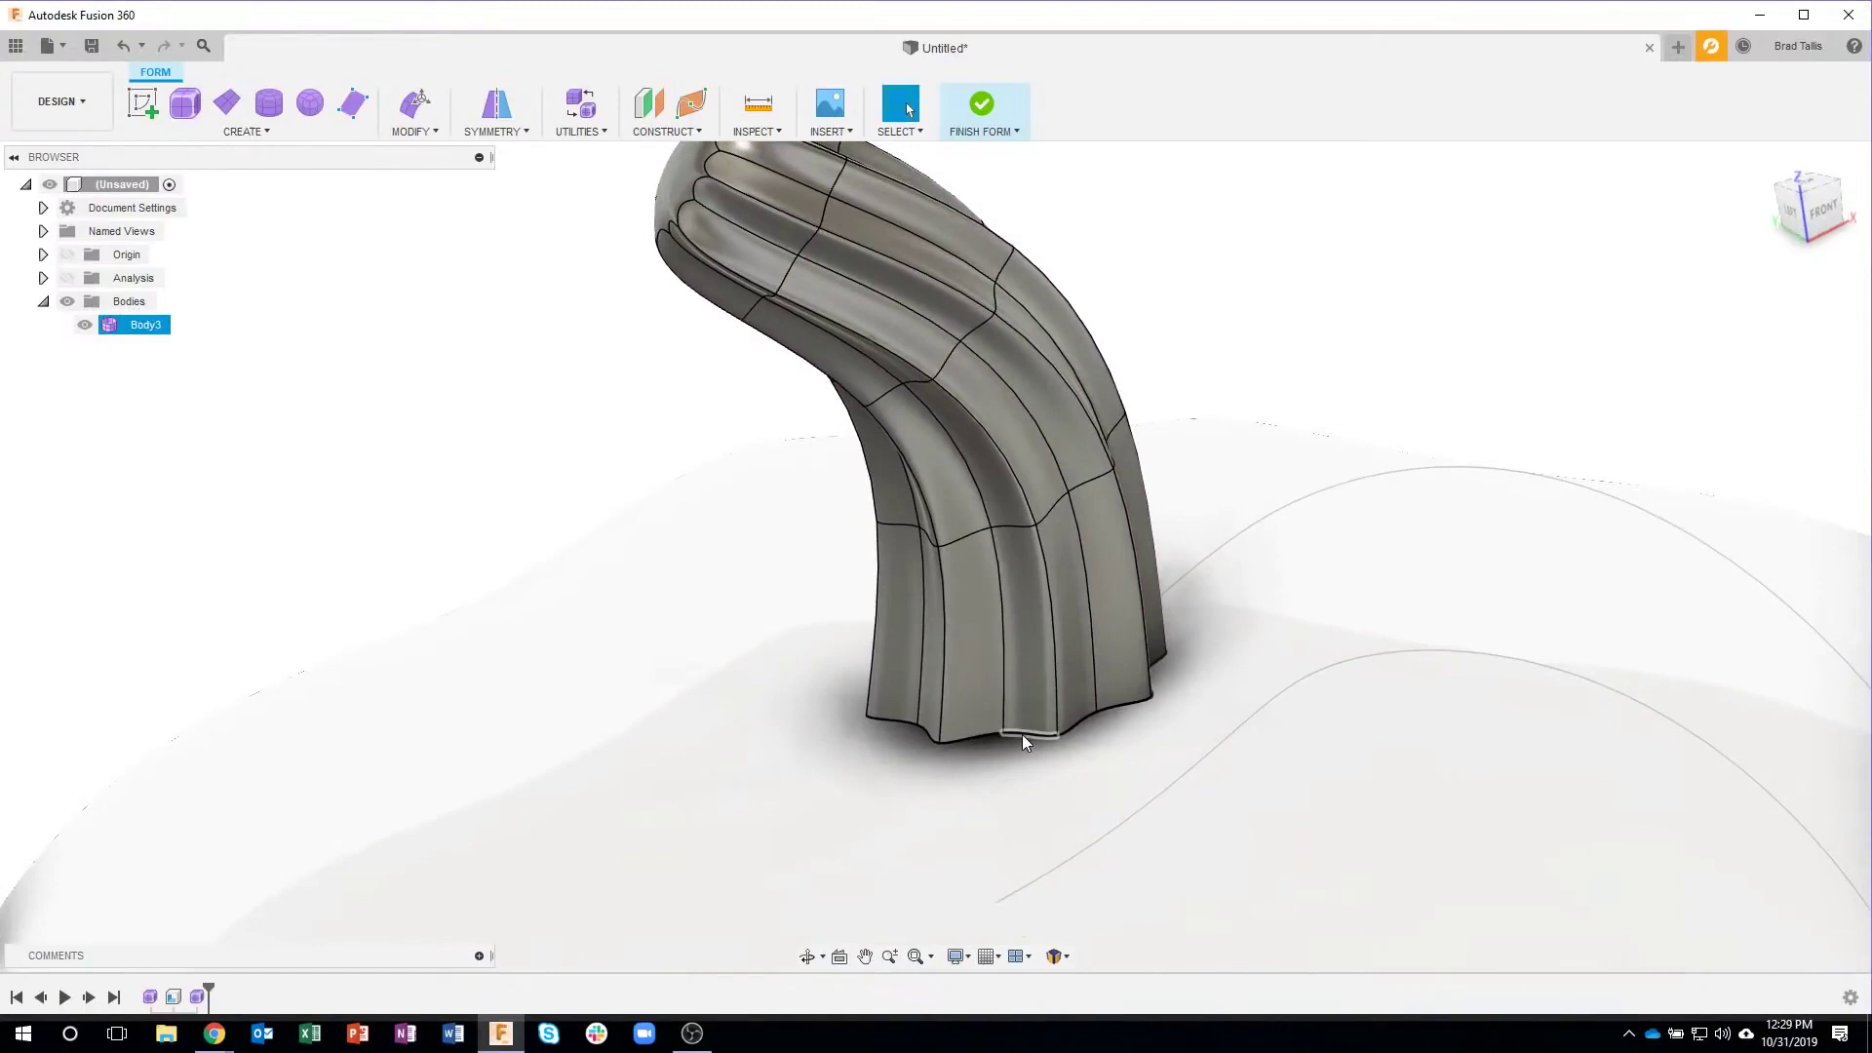
{"action": "double_click", "coordinate": [1021, 734]}
{"action": "right_click", "coordinate": [1022, 734]}
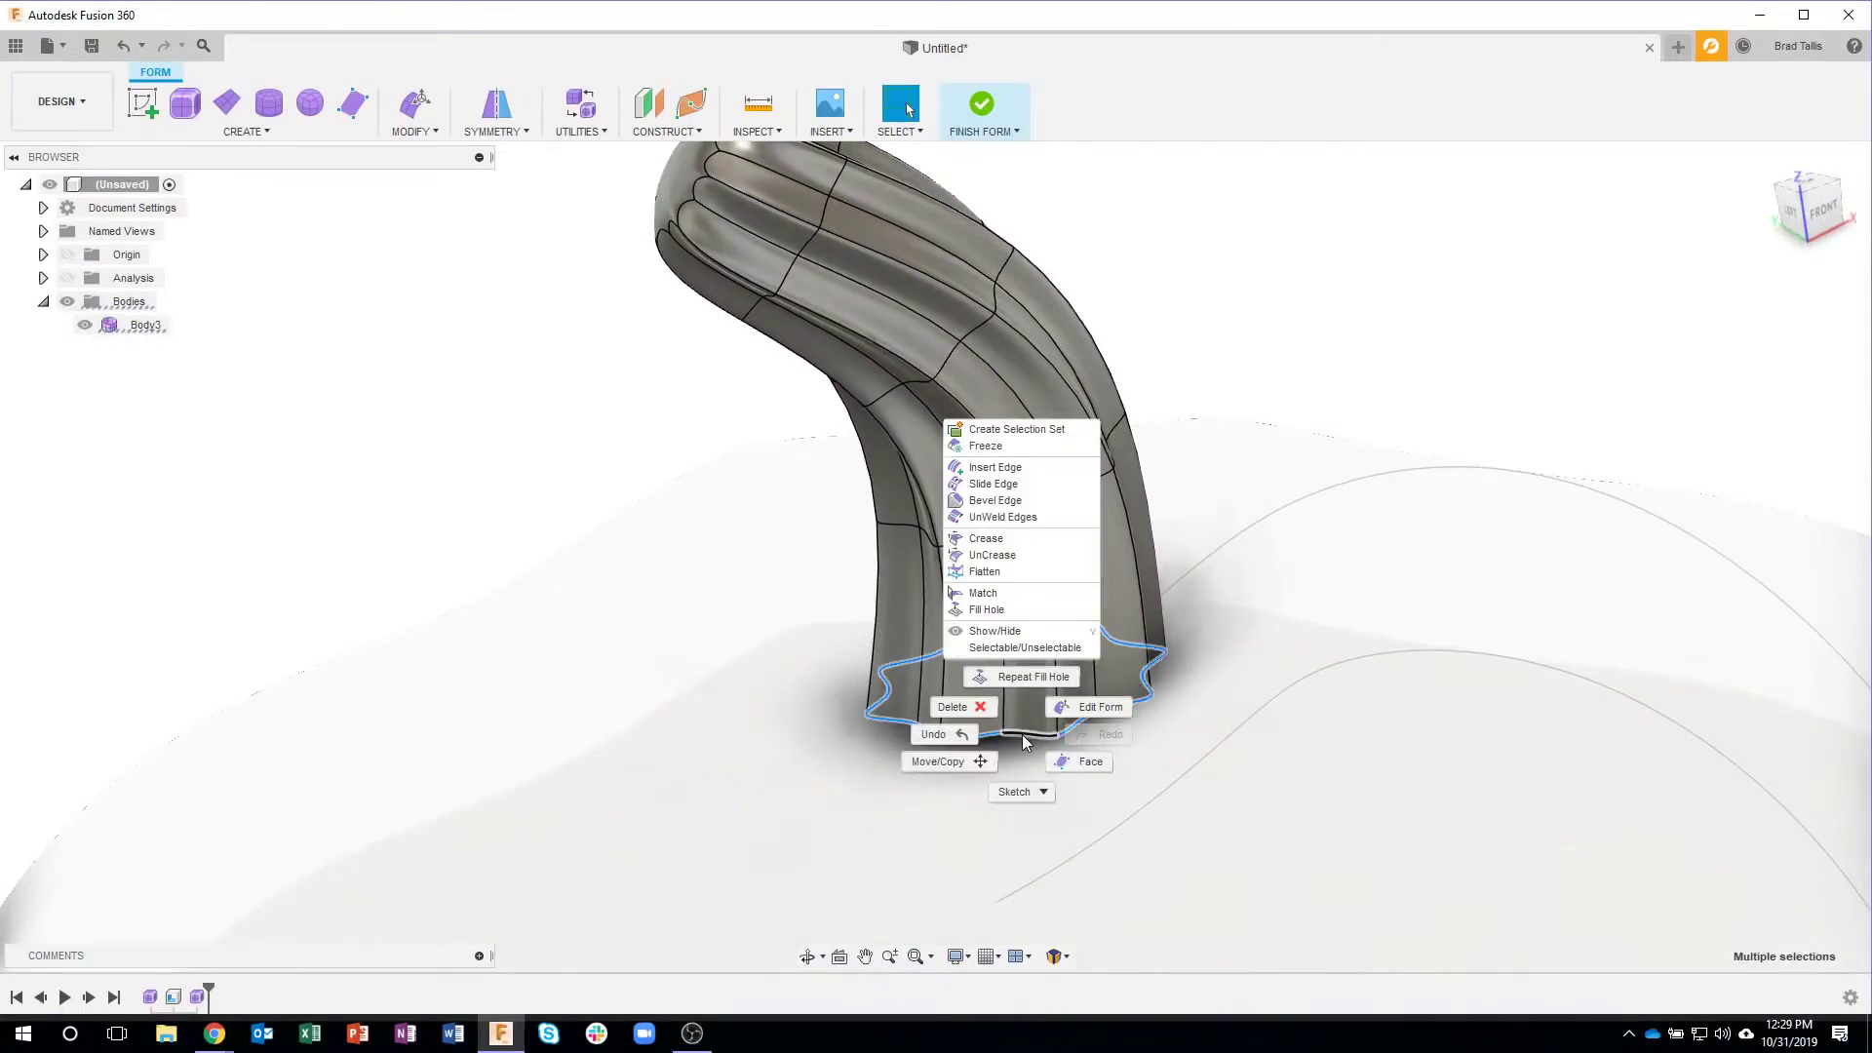
{"action": "left_click", "coordinate": [1004, 610]}
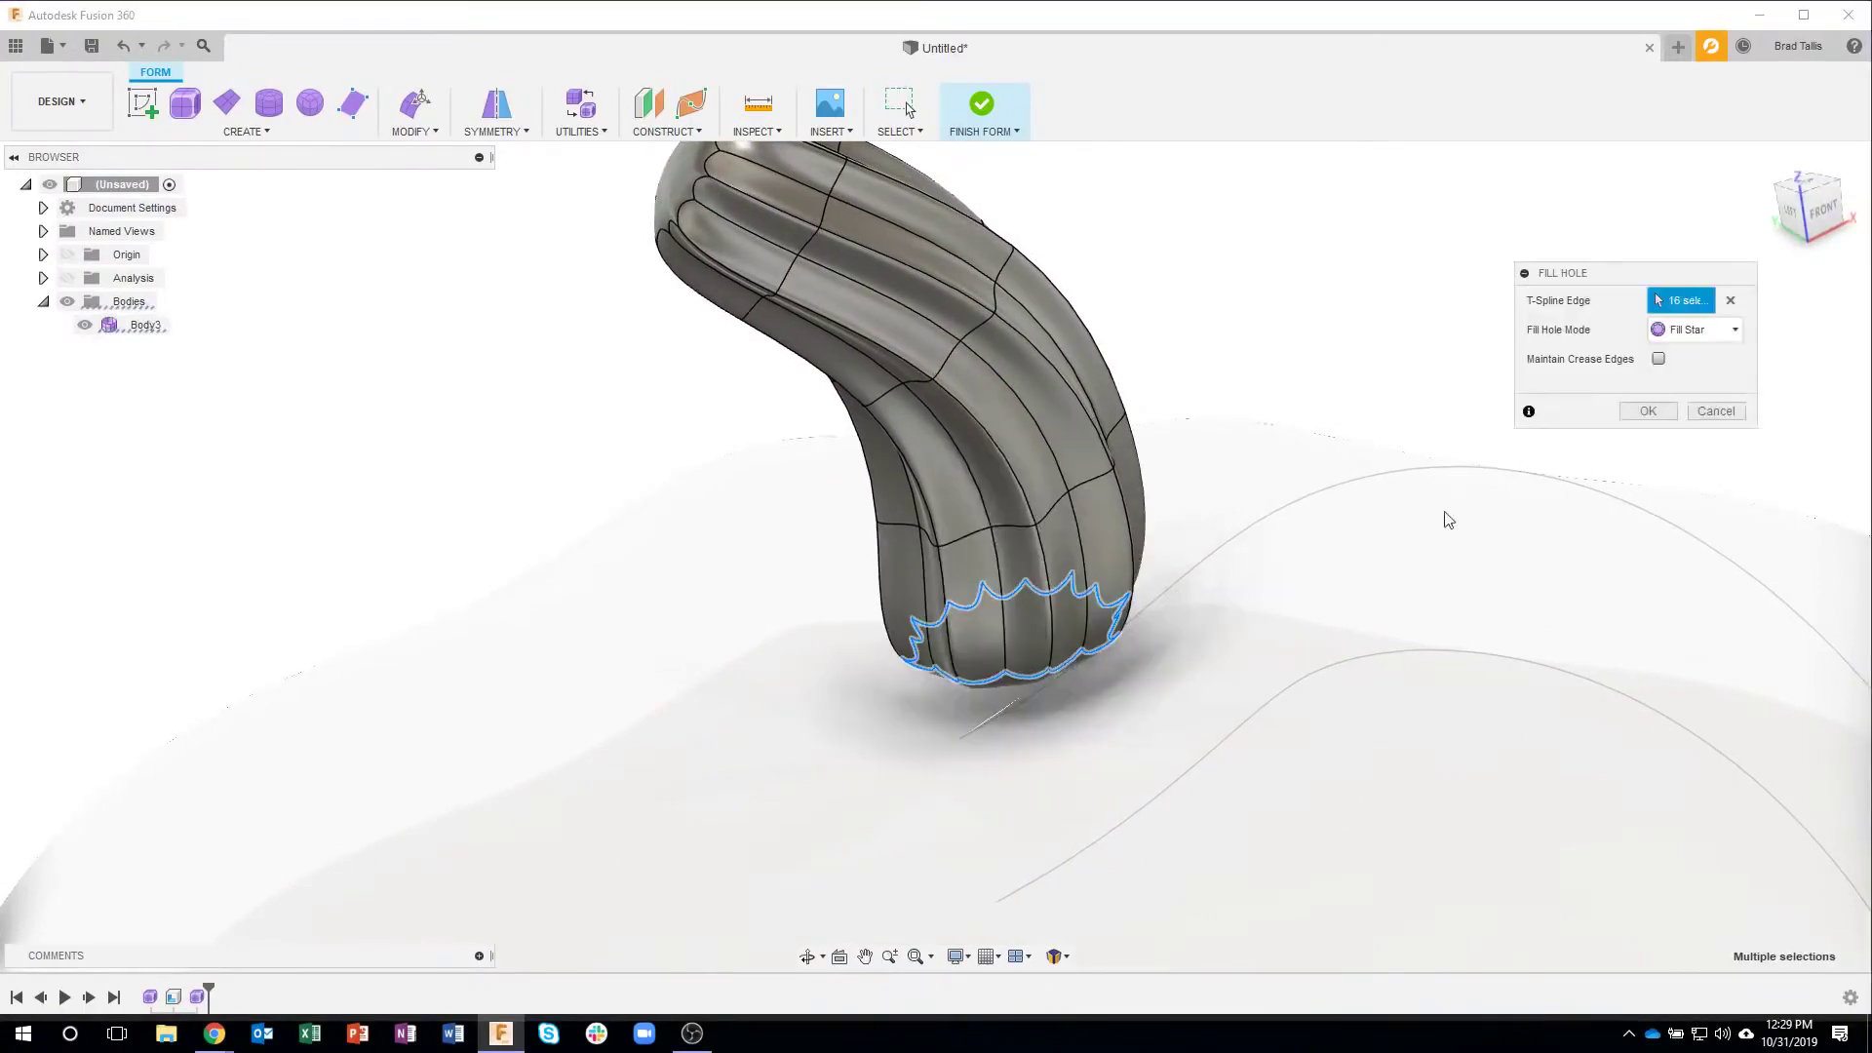
{"action": "middle_click_drag", "start_coordinate": [1443, 512], "coordinate": [1662, 362], "text": "shift"}
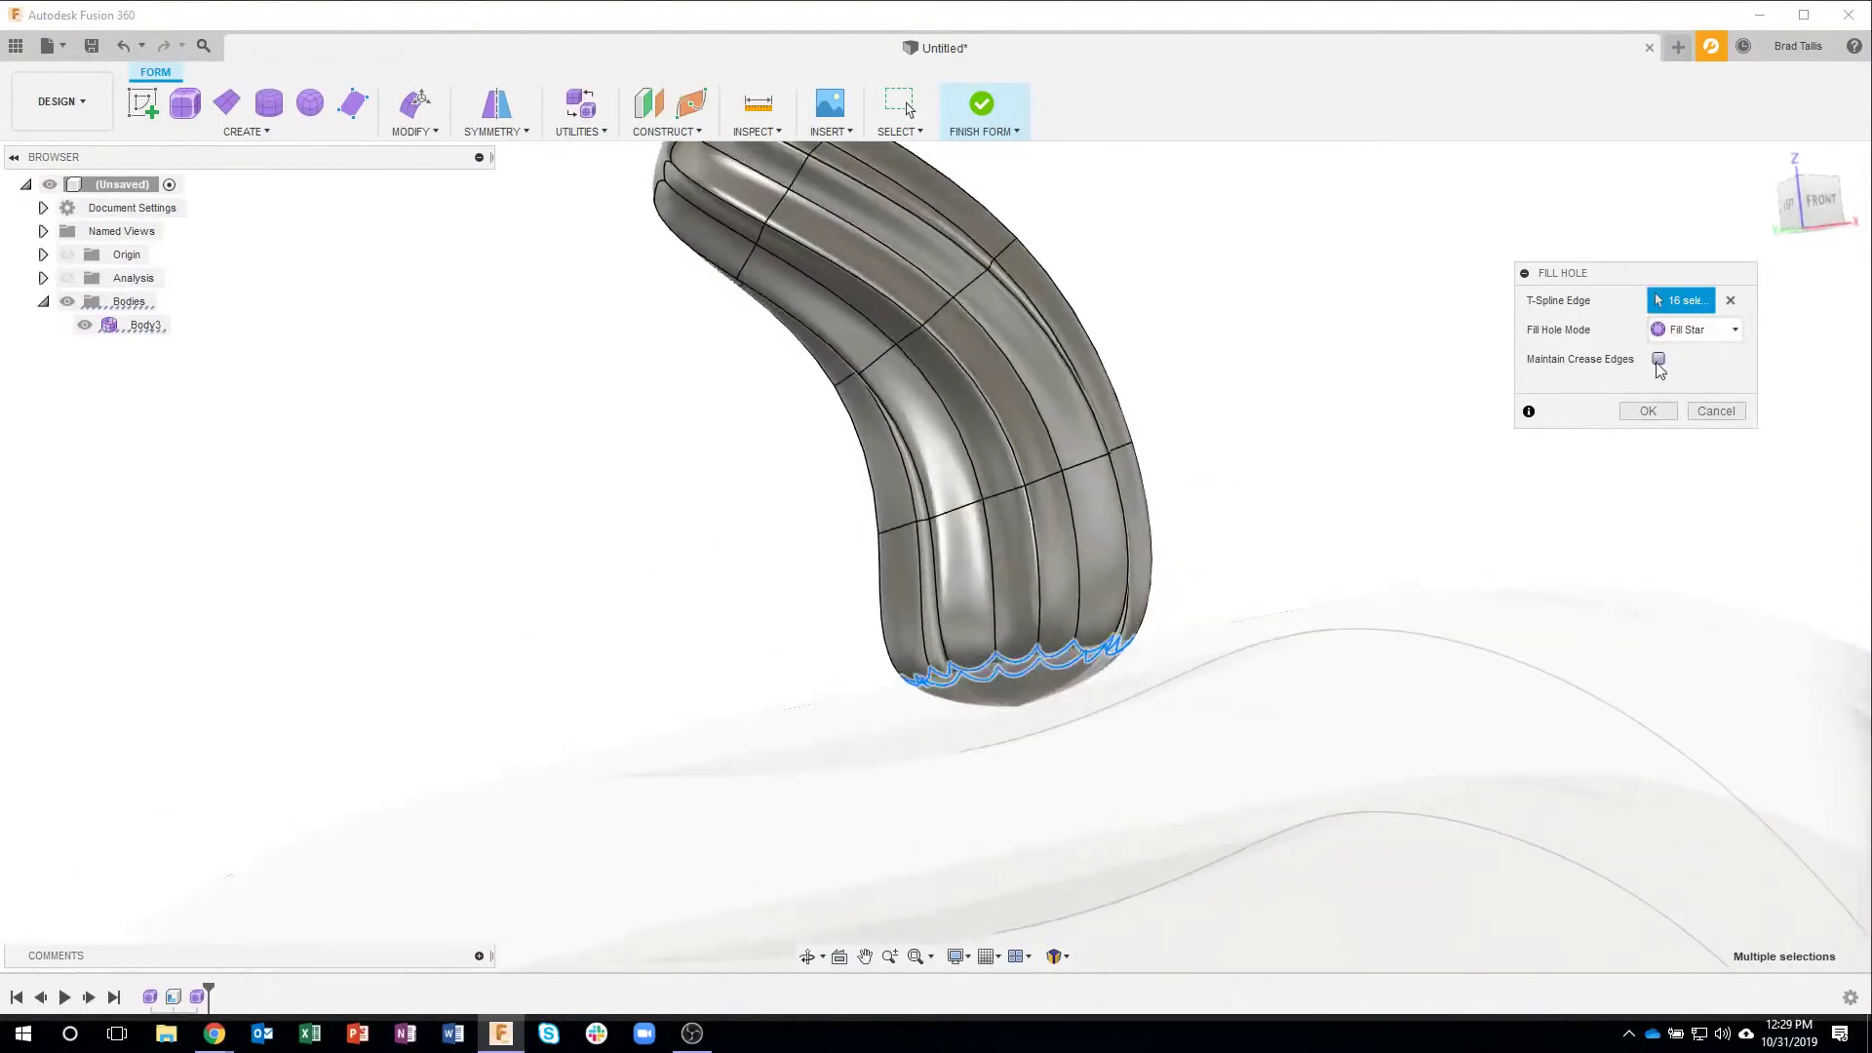
{"action": "left_click", "coordinate": [1658, 358]}
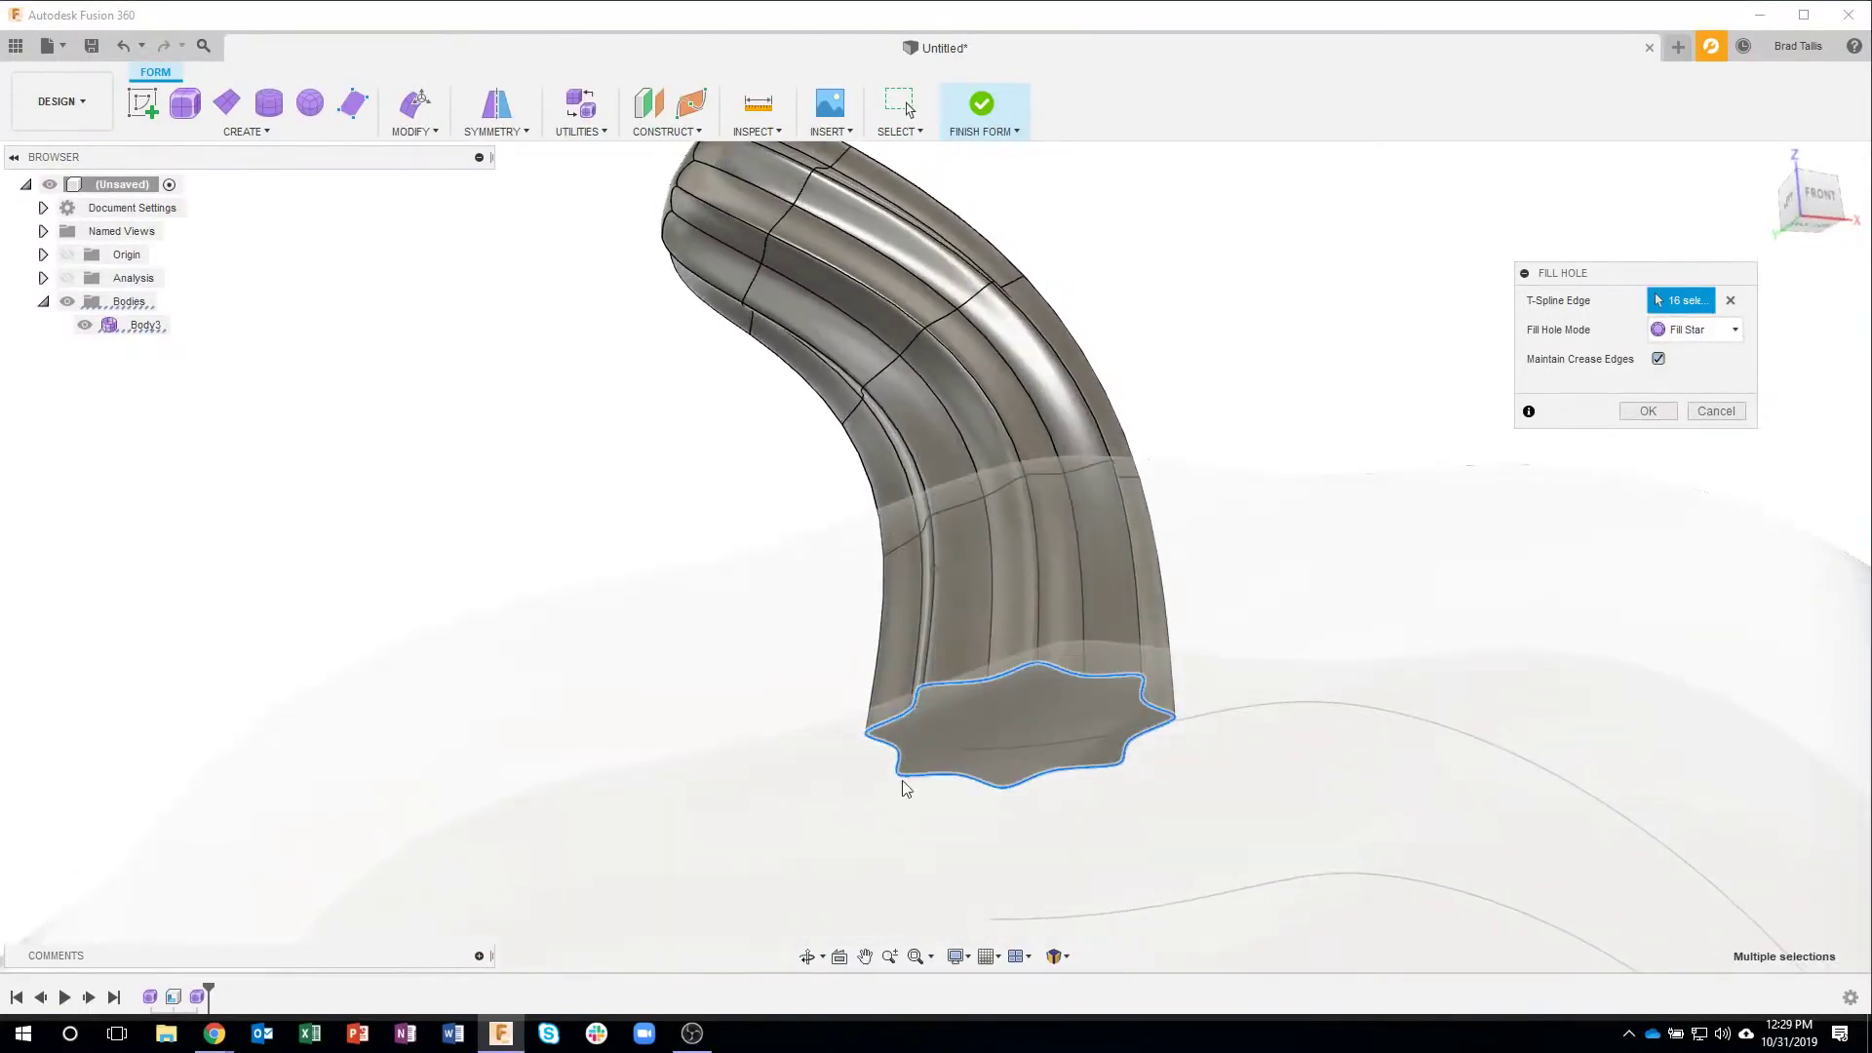
{"action": "middle_click_drag", "start_coordinate": [903, 780], "coordinate": [1020, 745], "text": "shift"}
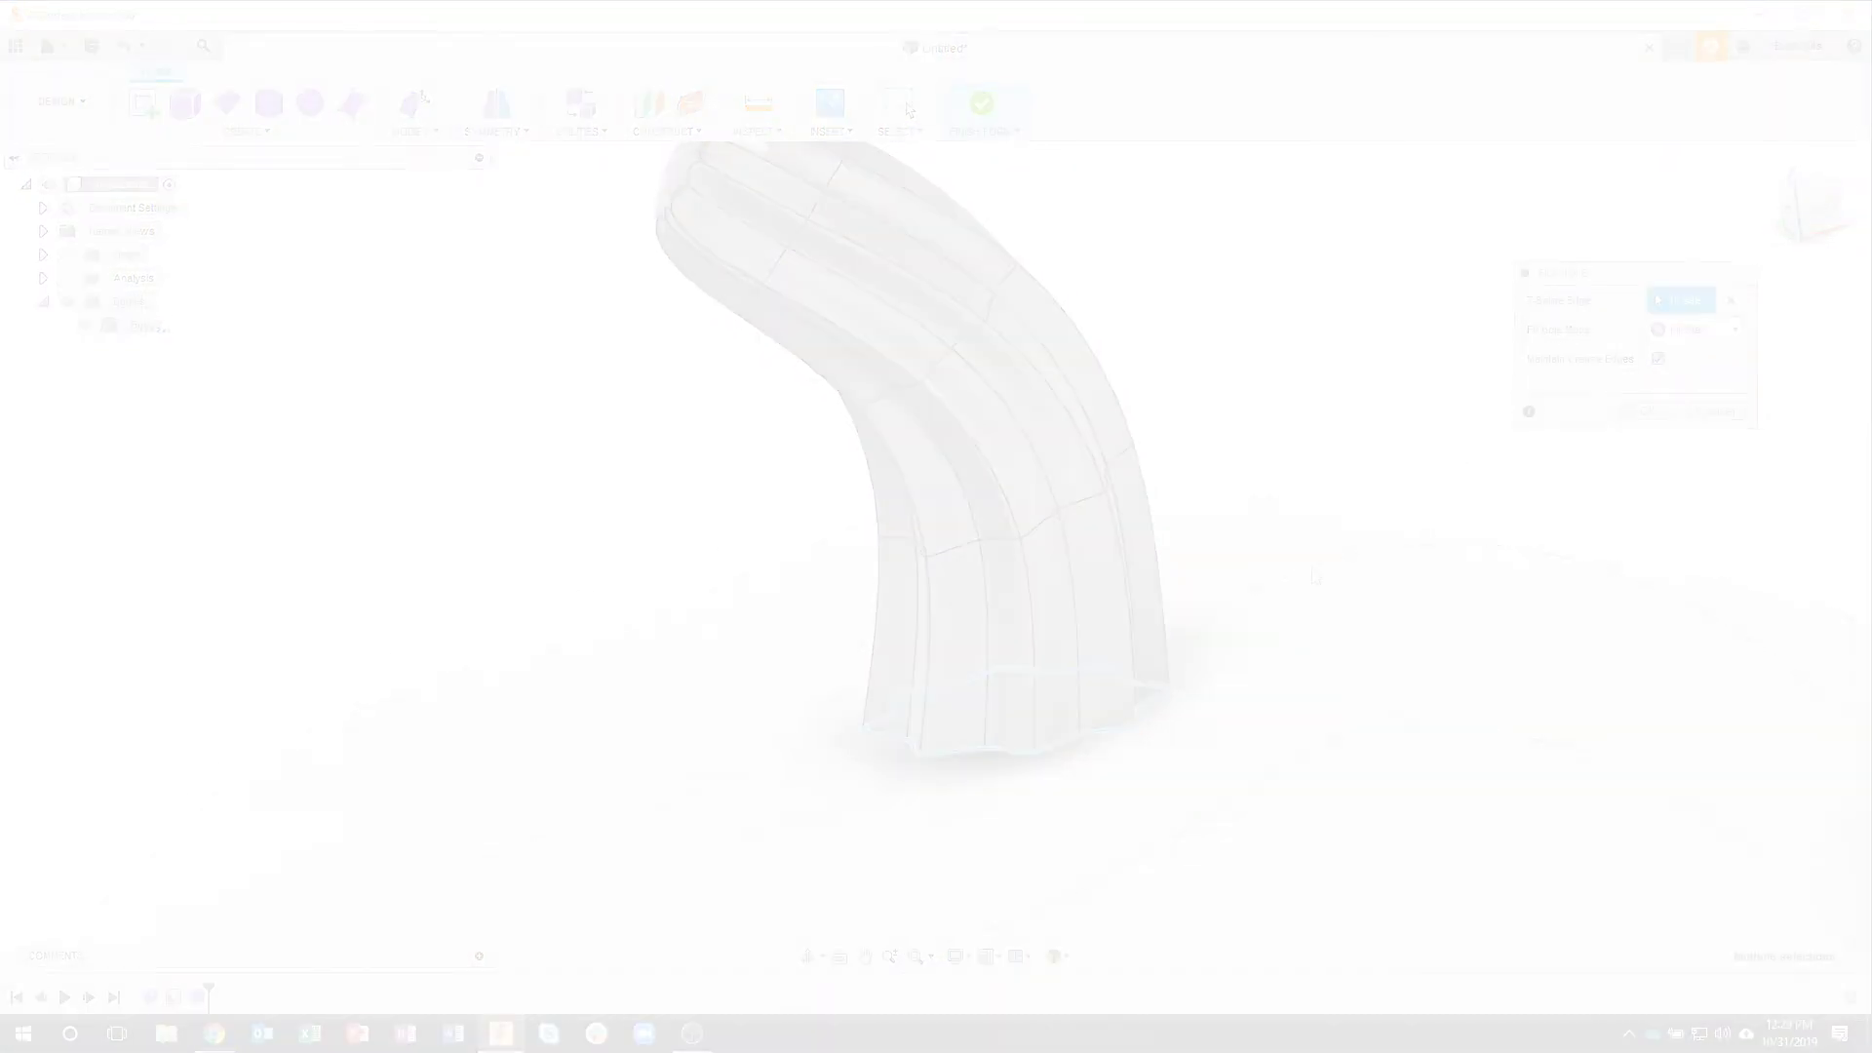